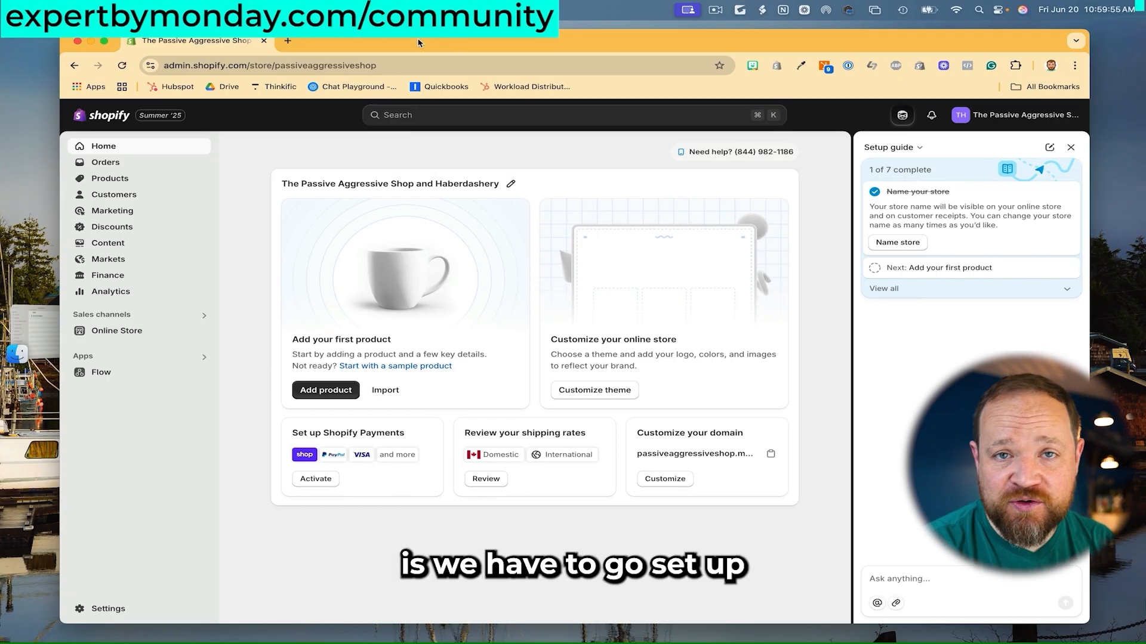
Open sunbowl.ca/klaviyo in a new Chrome tab and scroll down to the signup form.
{"action": "left_click", "coordinate": [293, 43]}
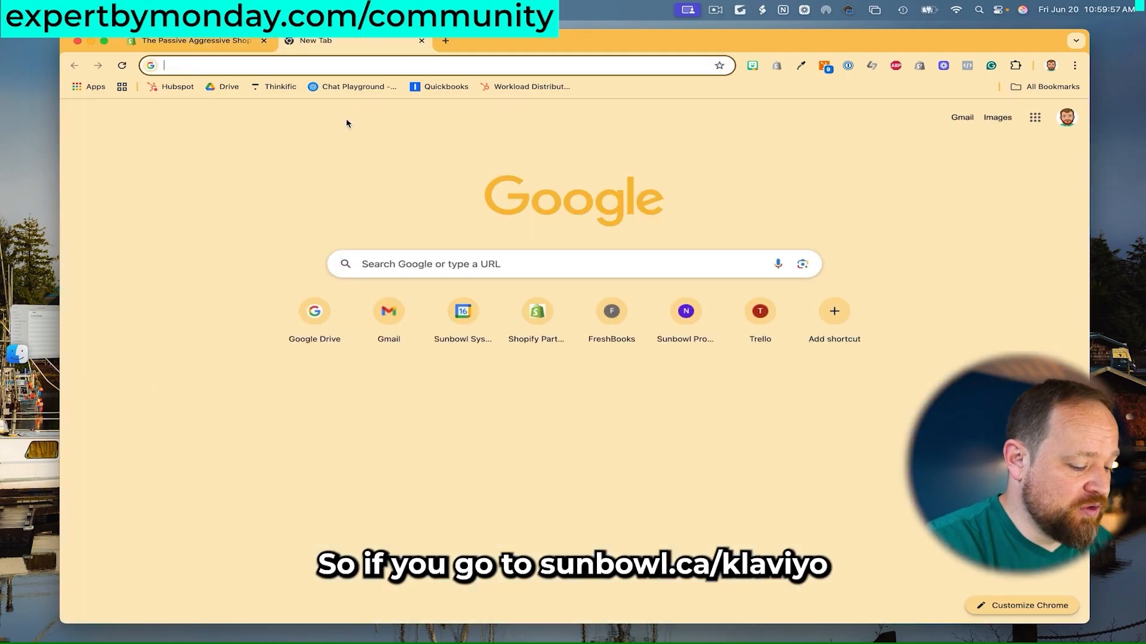
{"action": "type", "text": "sunbowl.ca/"}
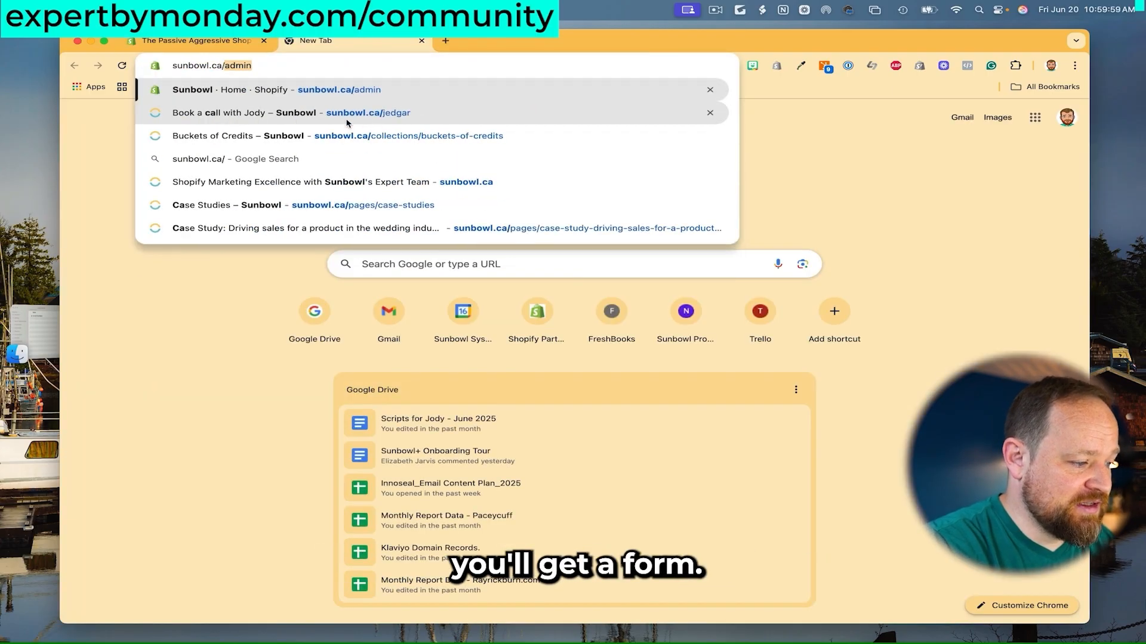
{"action": "type", "text": "klaviyo"}
{"action": "key", "text": "Return"}
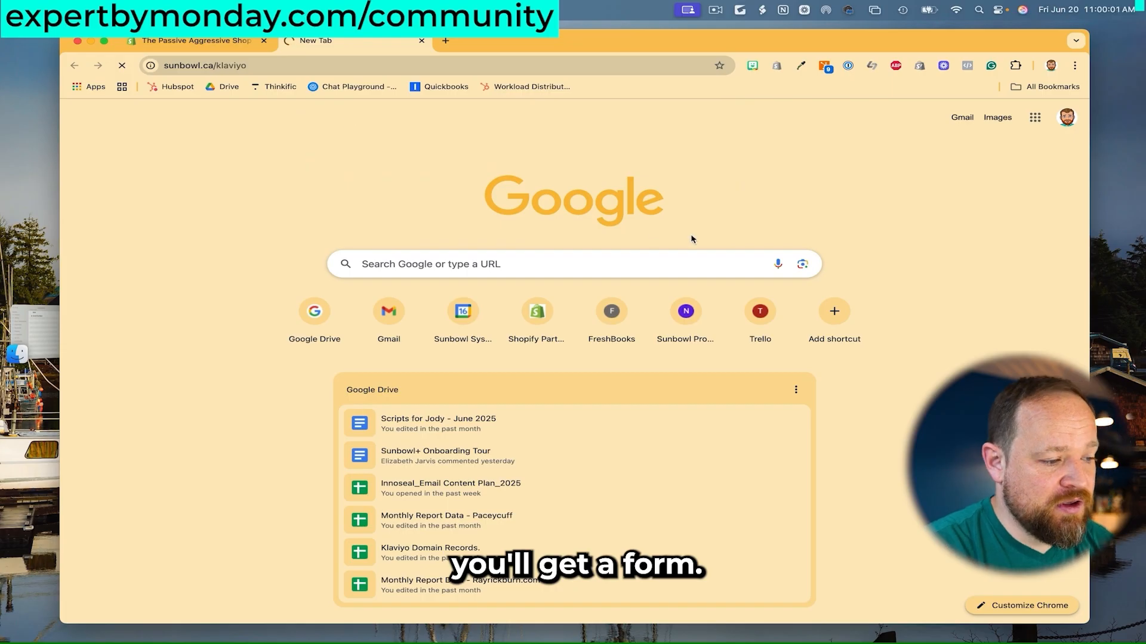
{"action": "scroll", "coordinate": [791, 296], "scroll_direction": "down", "scroll_amount": 3}
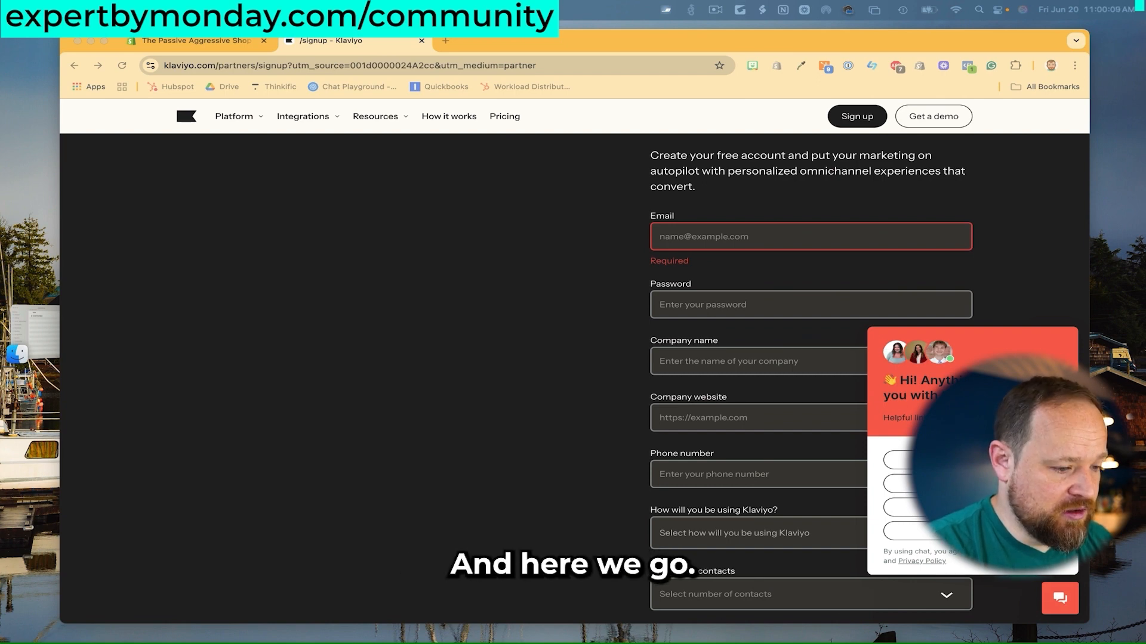
Paste the shop's email address and fill in a generated password saved to the password manager.
{"action": "left_click", "coordinate": [748, 233]}
{"action": "key", "text": "super+v"}
{"action": "left_click", "coordinate": [548, 280]}
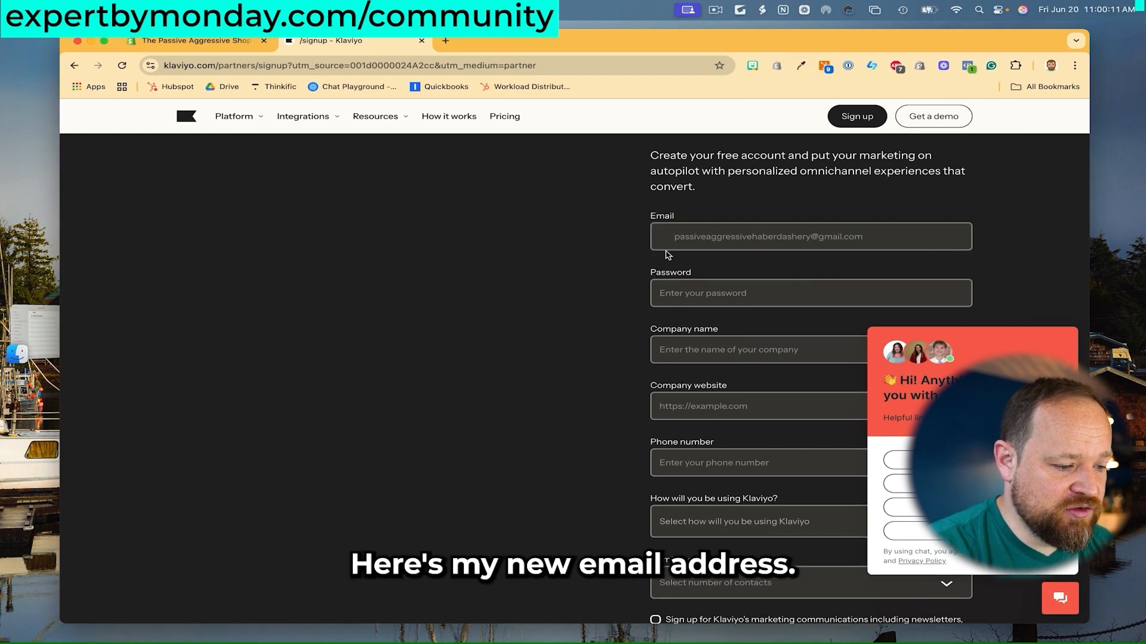
{"action": "left_click", "coordinate": [675, 236]}
{"action": "left_click", "coordinate": [611, 253]}
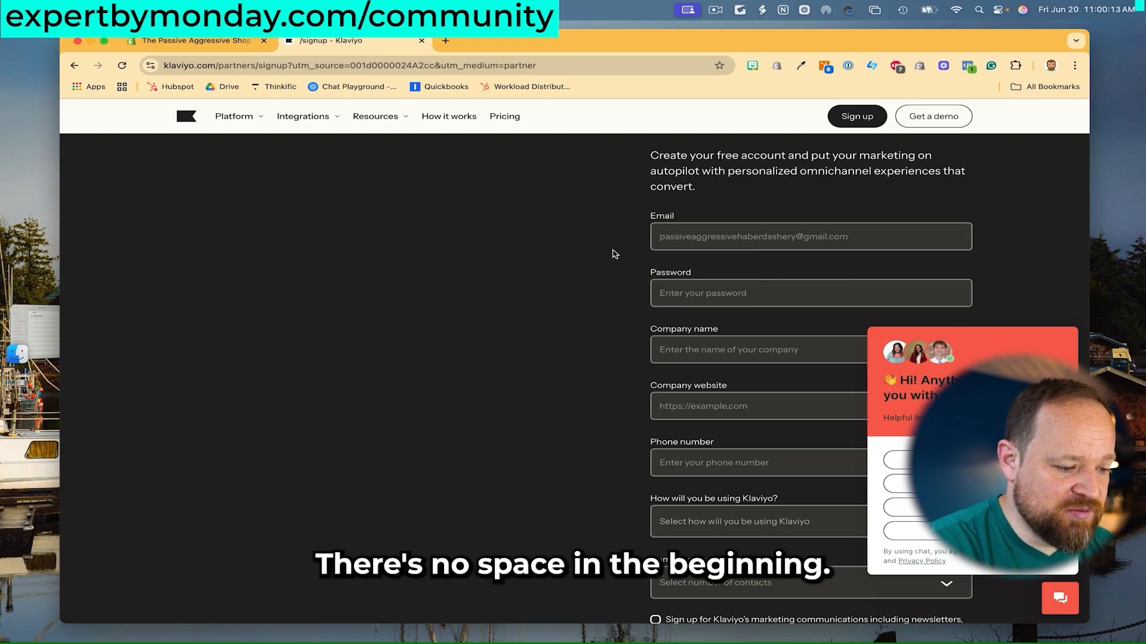
{"action": "left_click", "coordinate": [729, 294]}
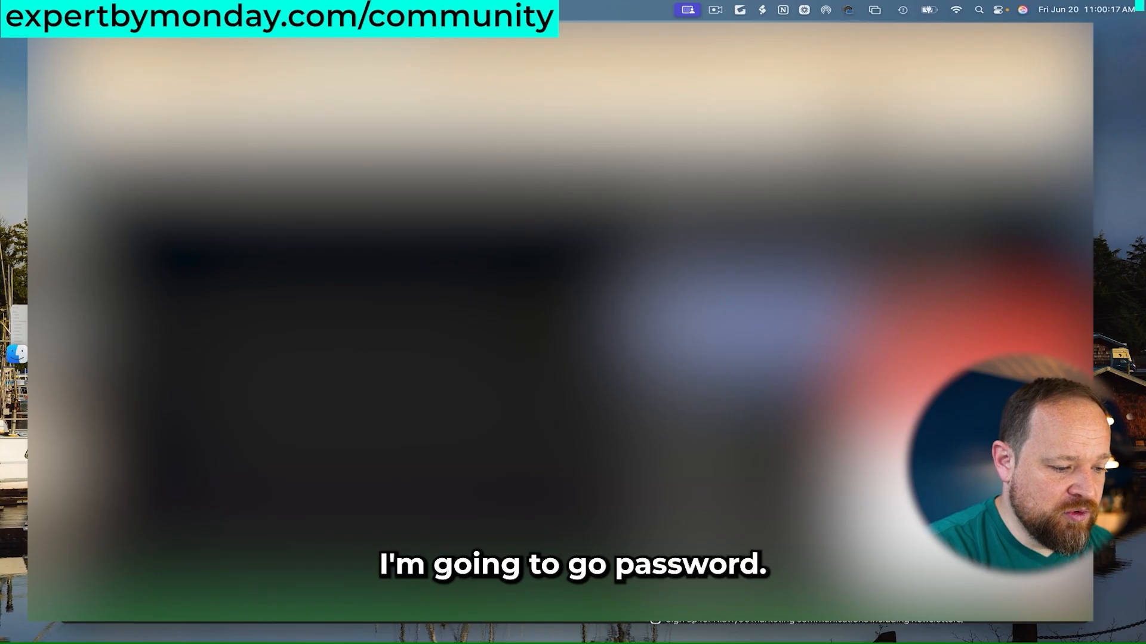
{"action": "left_click", "coordinate": [734, 325]}
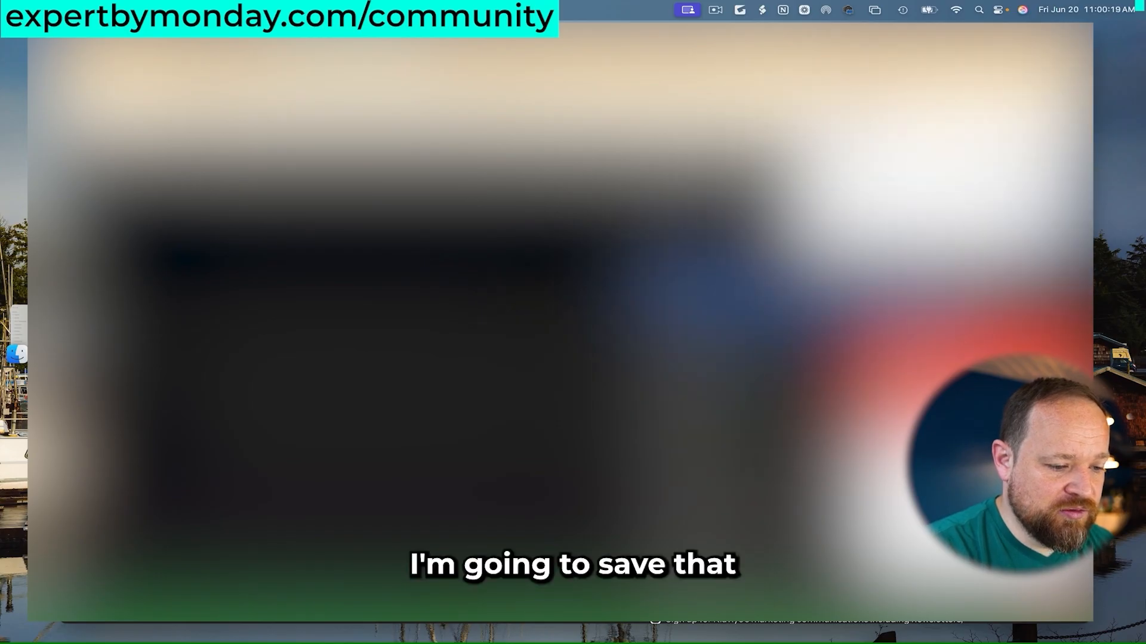
{"action": "left_click", "coordinate": [1031, 256]}
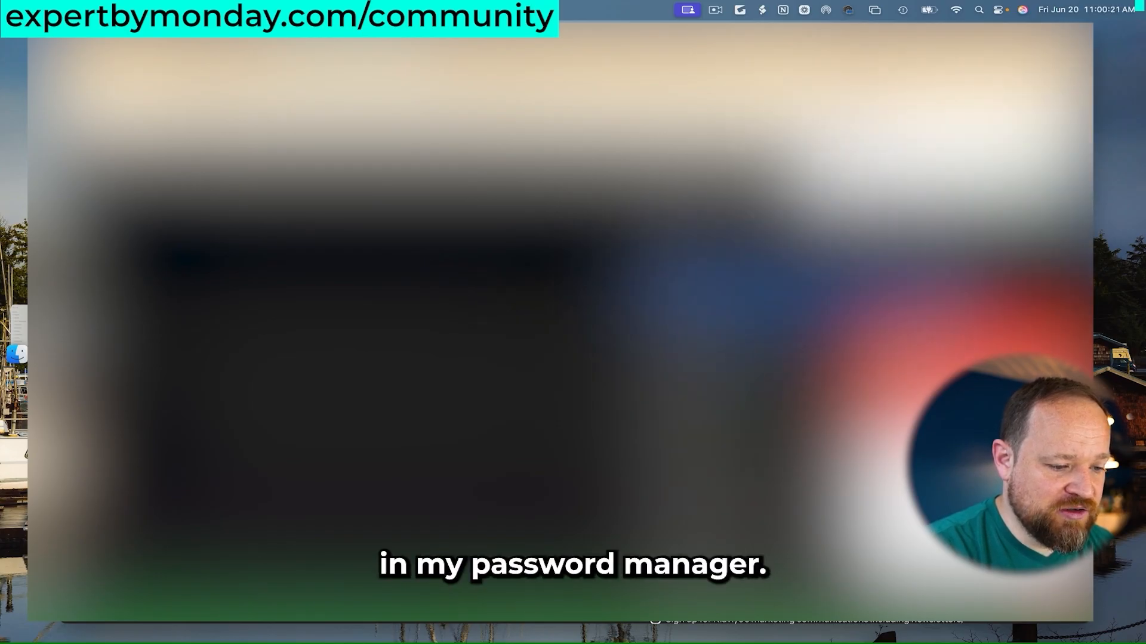
{"action": "left_click", "coordinate": [1070, 317]}
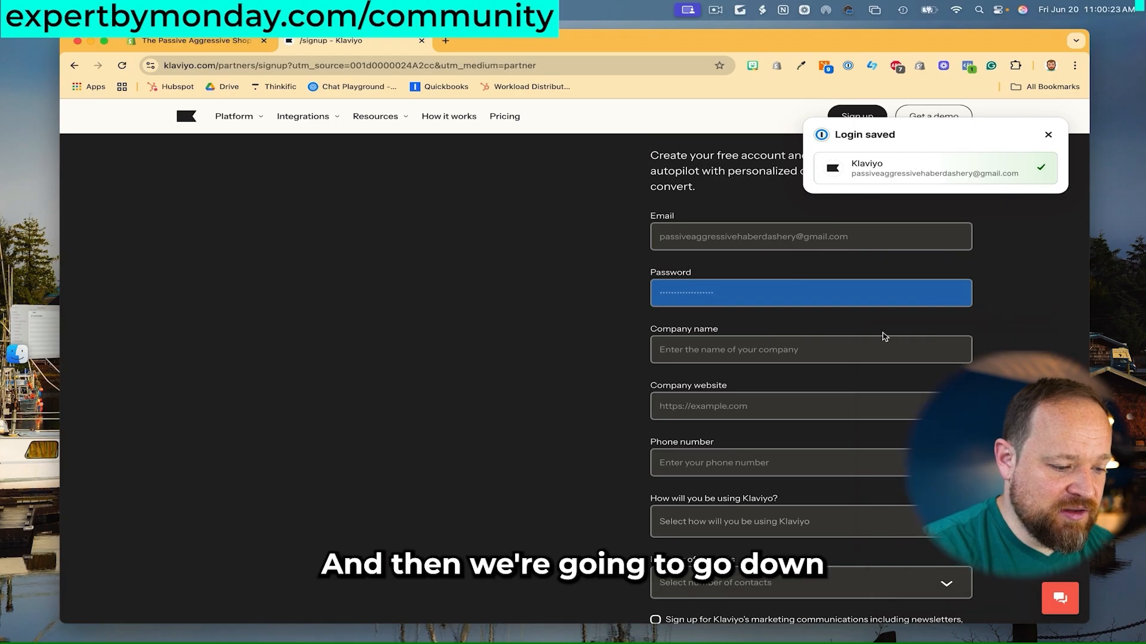
Enter company name 'Passive Aggressive Haberdashery', website passiveagressive.com and the shop's phone number.
{"action": "left_click", "coordinate": [800, 346]}
{"action": "type", "text": "Passive"}
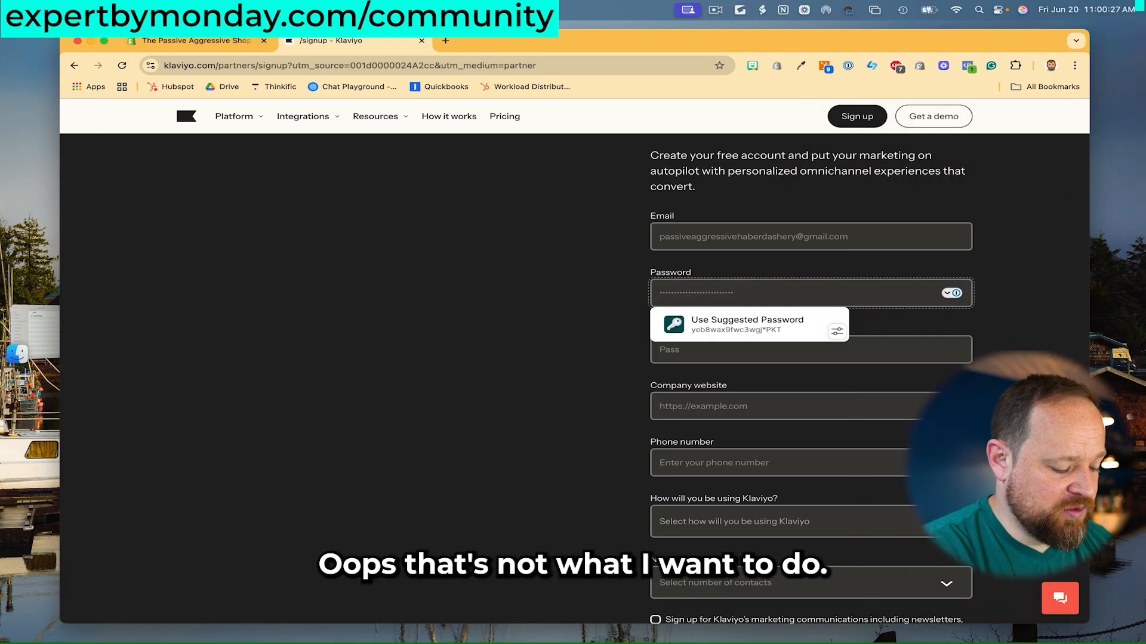
{"action": "left_click", "coordinate": [857, 349]}
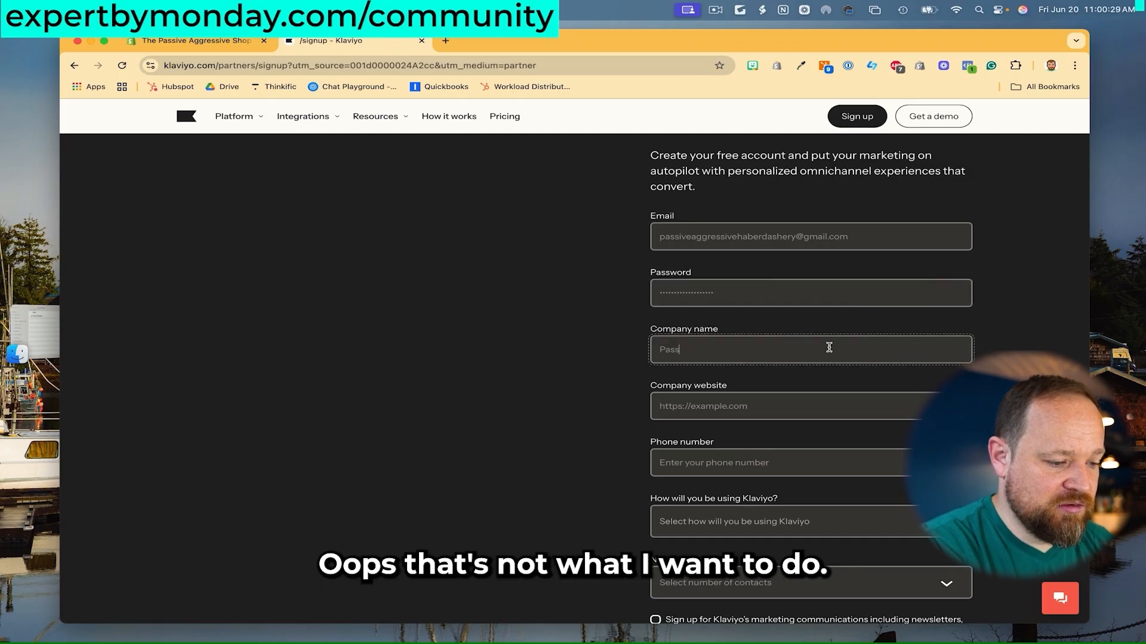
{"action": "type", "text": "Passive Aggressive Haberda"}
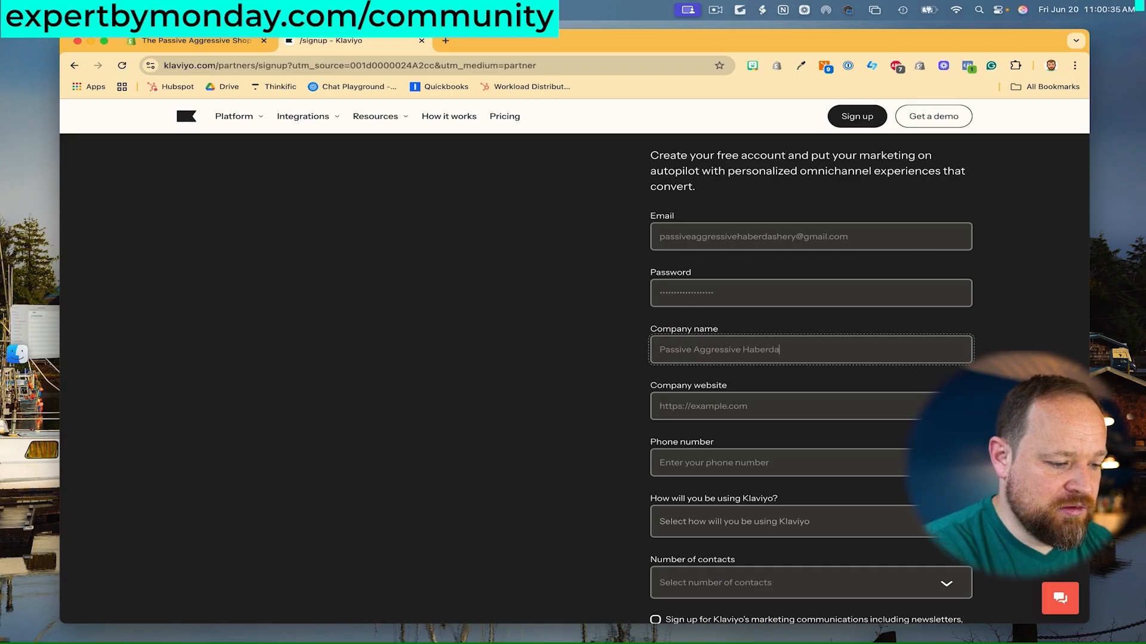
{"action": "type", "text": "shaery"}
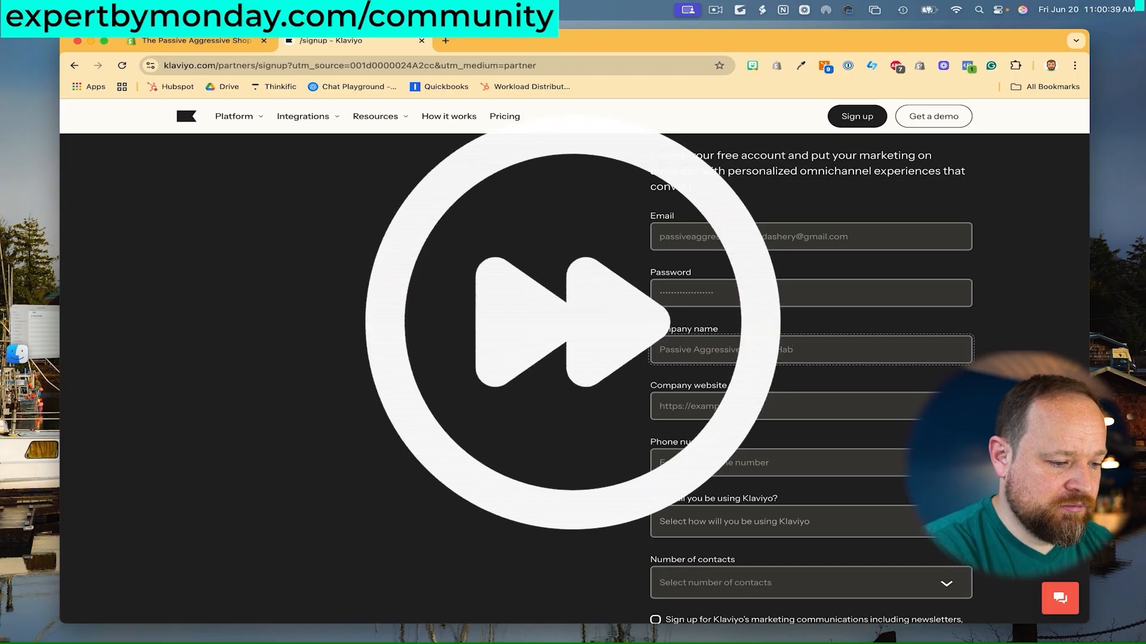
{"action": "key", "text": "BackSpace"}
{"action": "key", "text": "BackSpace"}
{"action": "key", "text": "BackSpace"}
{"action": "key", "text": "BackSpace"}
{"action": "type", "text": "ery"}
{"action": "left_click", "coordinate": [869, 409]}
{"action": "type", "text": "passi"}
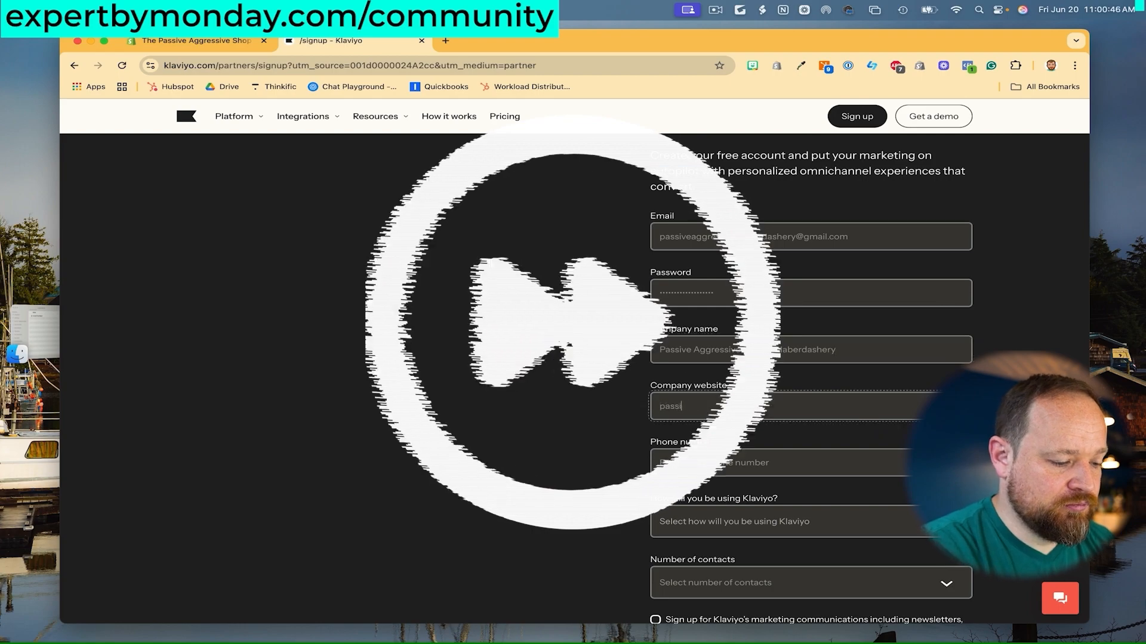
{"action": "type", "text": "veagressive.com"}
{"action": "scroll", "coordinate": [829, 355], "scroll_direction": "down", "scroll_amount": 2}
{"action": "left_click", "coordinate": [829, 356]}
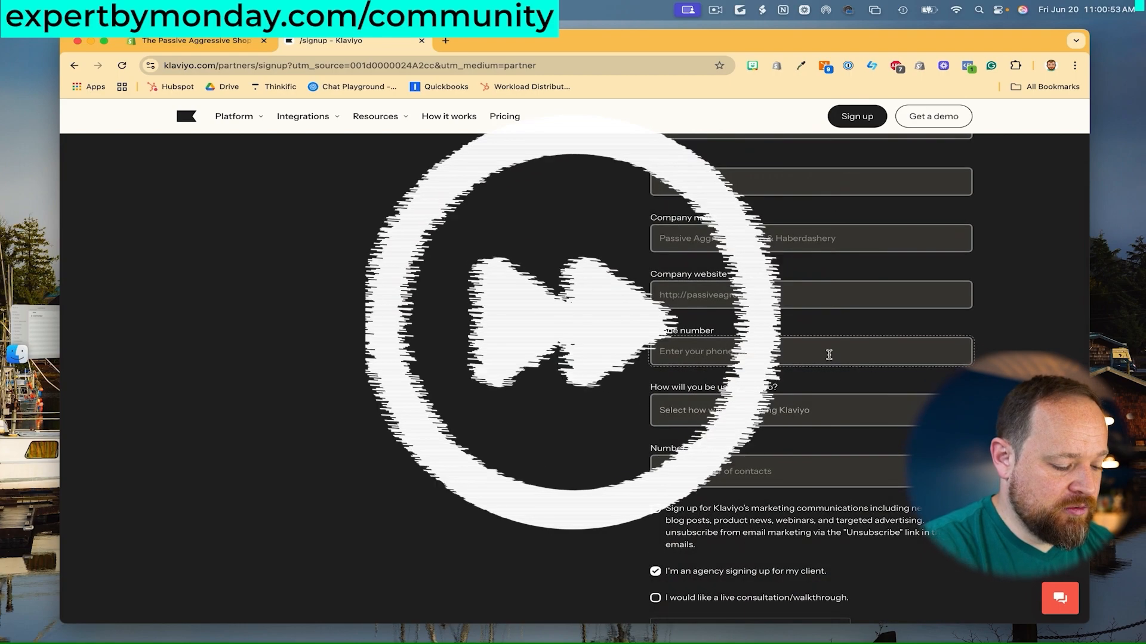
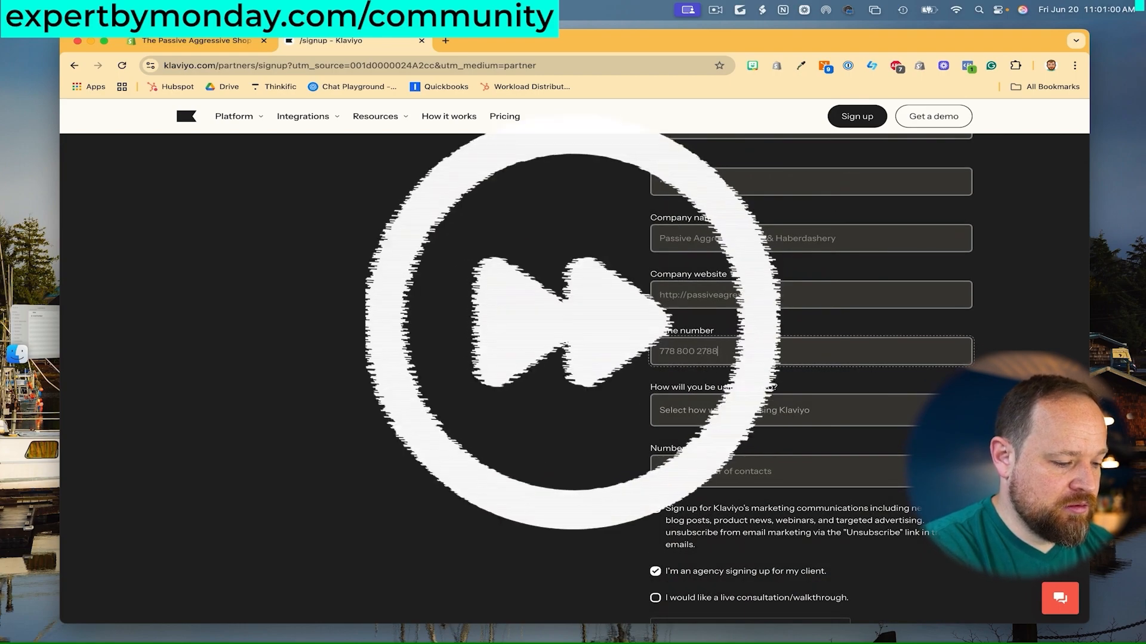
Choose For my own business and 0 - 1K contacts, pass reCAPTCHA, and create the account.
{"action": "left_click", "coordinate": [852, 410]}
{"action": "left_click", "coordinate": [852, 412]}
{"action": "scroll", "coordinate": [852, 412], "scroll_direction": "down", "scroll_amount": 2}
{"action": "left_click", "coordinate": [847, 330]}
{"action": "left_click", "coordinate": [844, 344]}
{"action": "scroll", "coordinate": [835, 346], "scroll_direction": "down", "scroll_amount": 1}
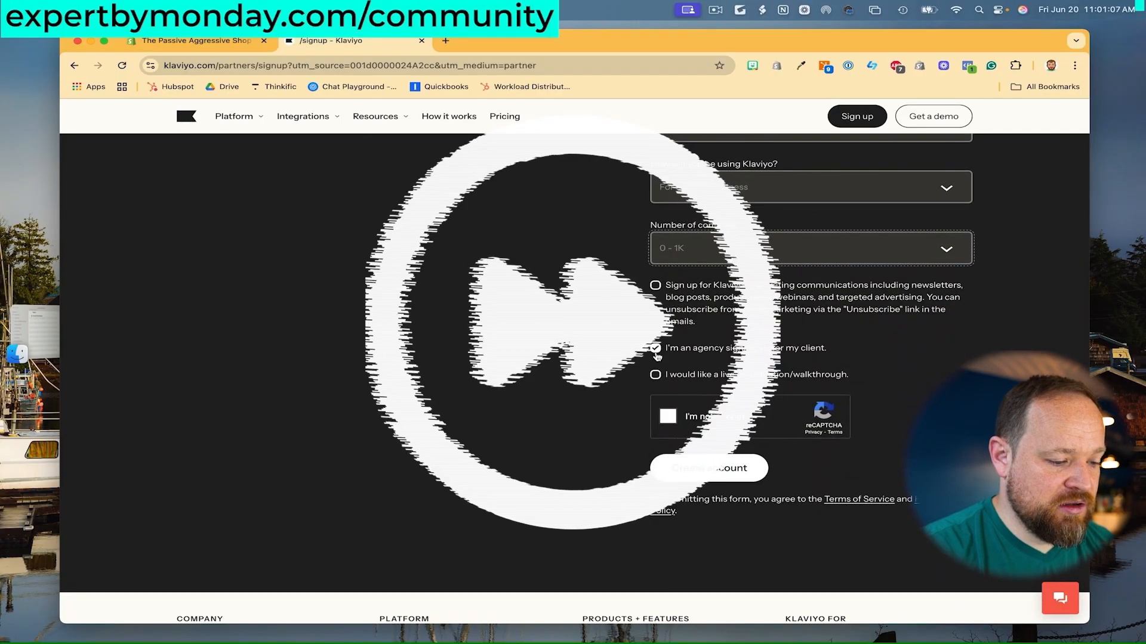
{"action": "left_click", "coordinate": [667, 416]}
{"action": "scroll", "coordinate": [671, 412], "scroll_direction": "down", "scroll_amount": 2}
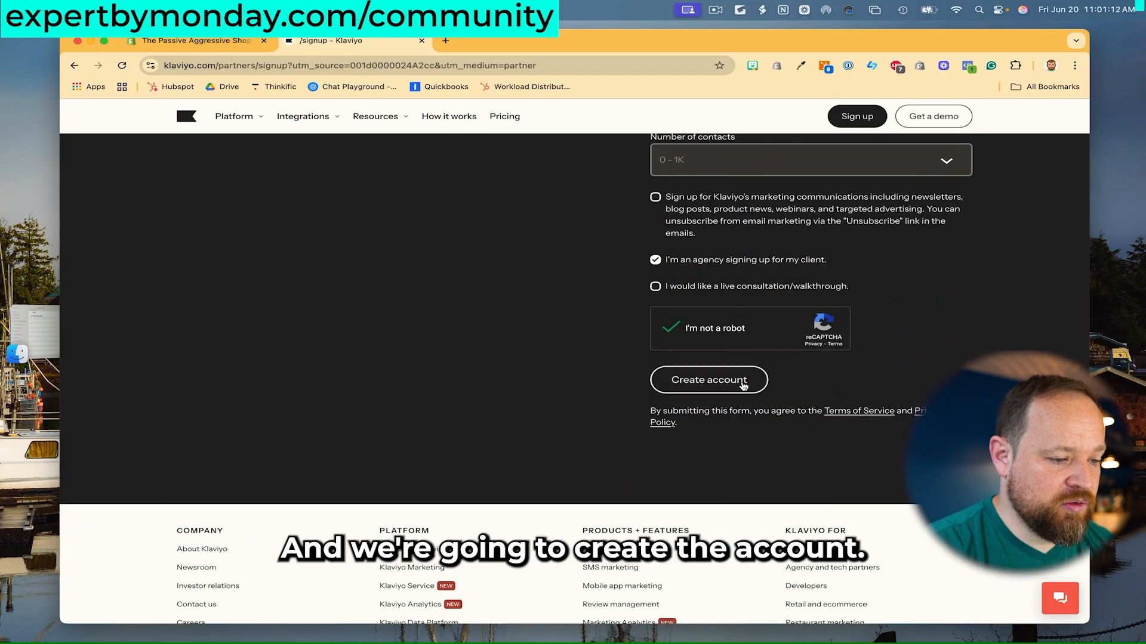
{"action": "left_click", "coordinate": [672, 380]}
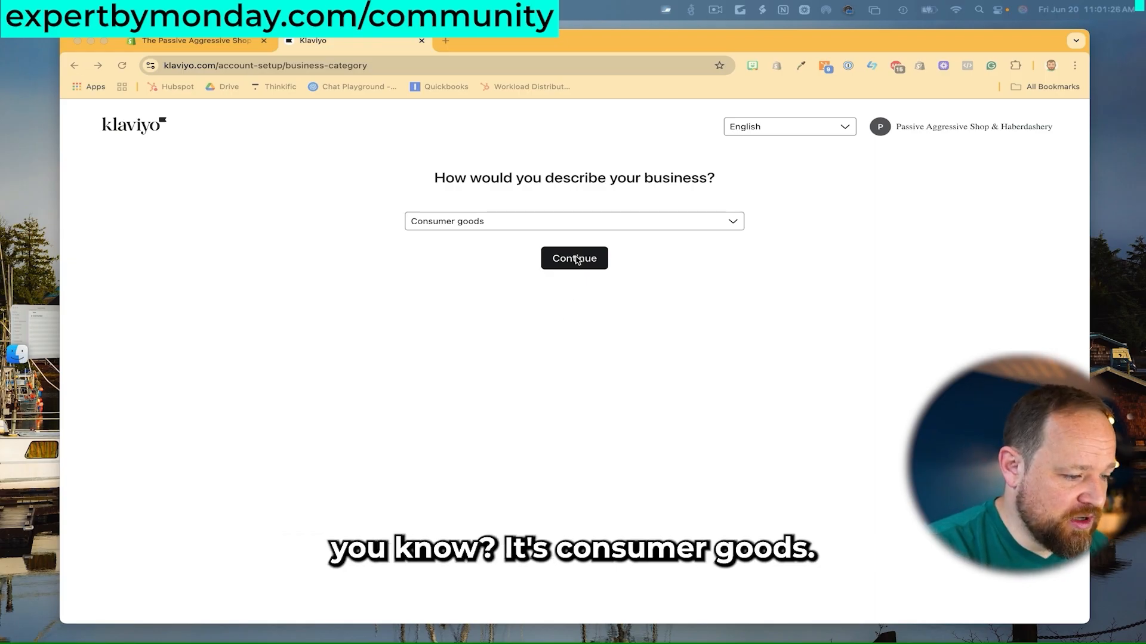
Set the business type to Consumer goods, selling products online, with Shopify as the platform.
{"action": "left_click", "coordinate": [575, 257]}
{"action": "left_click", "coordinate": [568, 263]}
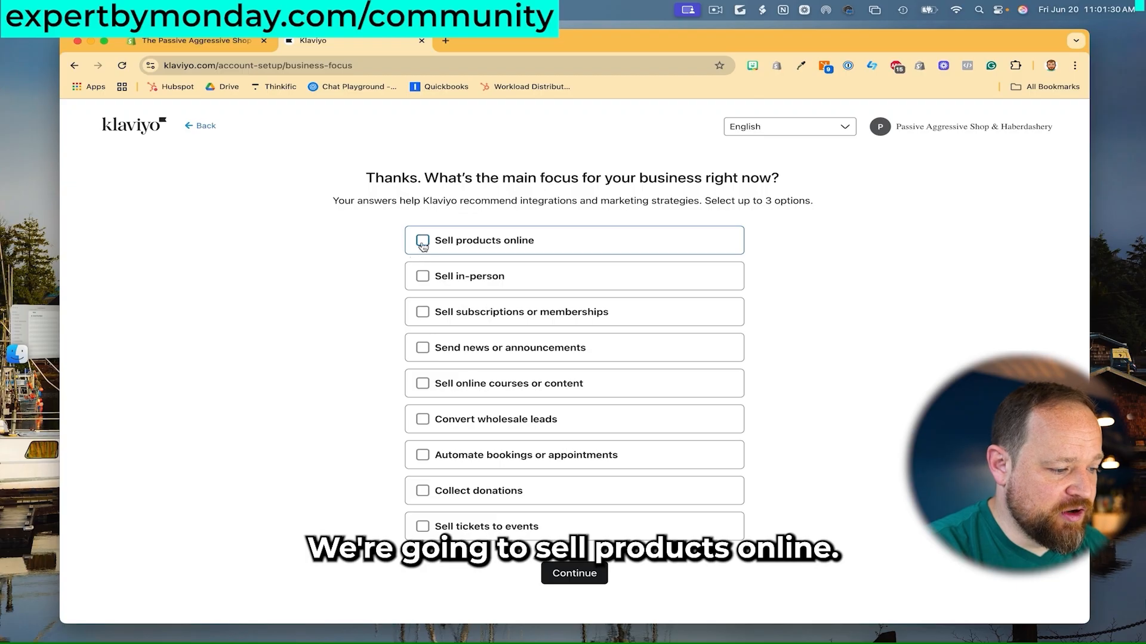
{"action": "left_click", "coordinate": [422, 241]}
{"action": "left_click", "coordinate": [577, 574]}
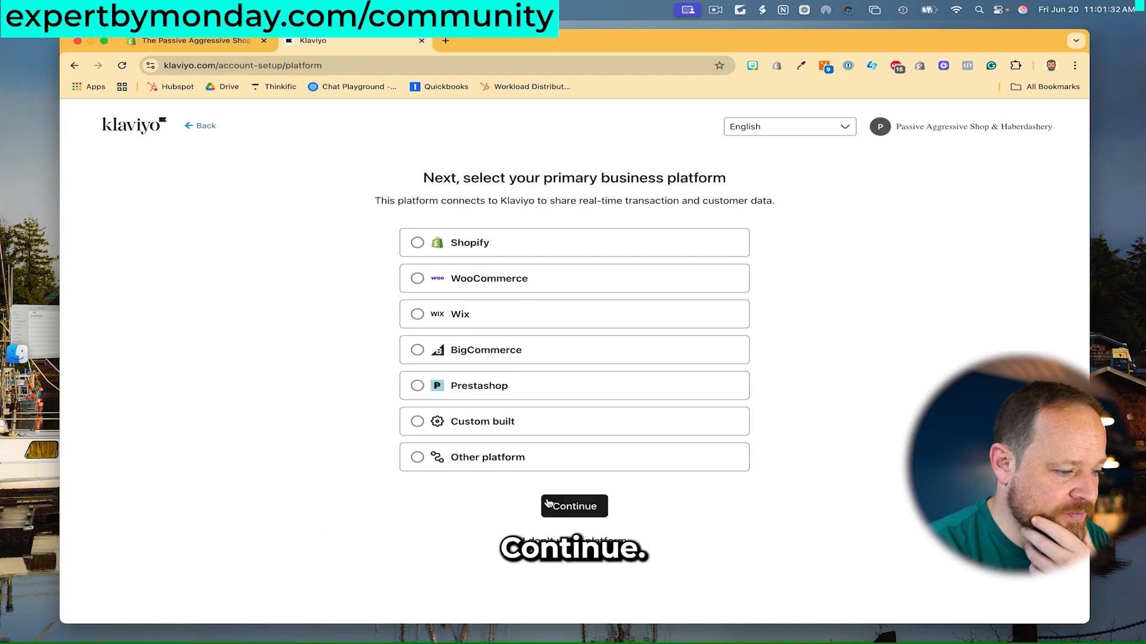
{"action": "left_click", "coordinate": [420, 243]}
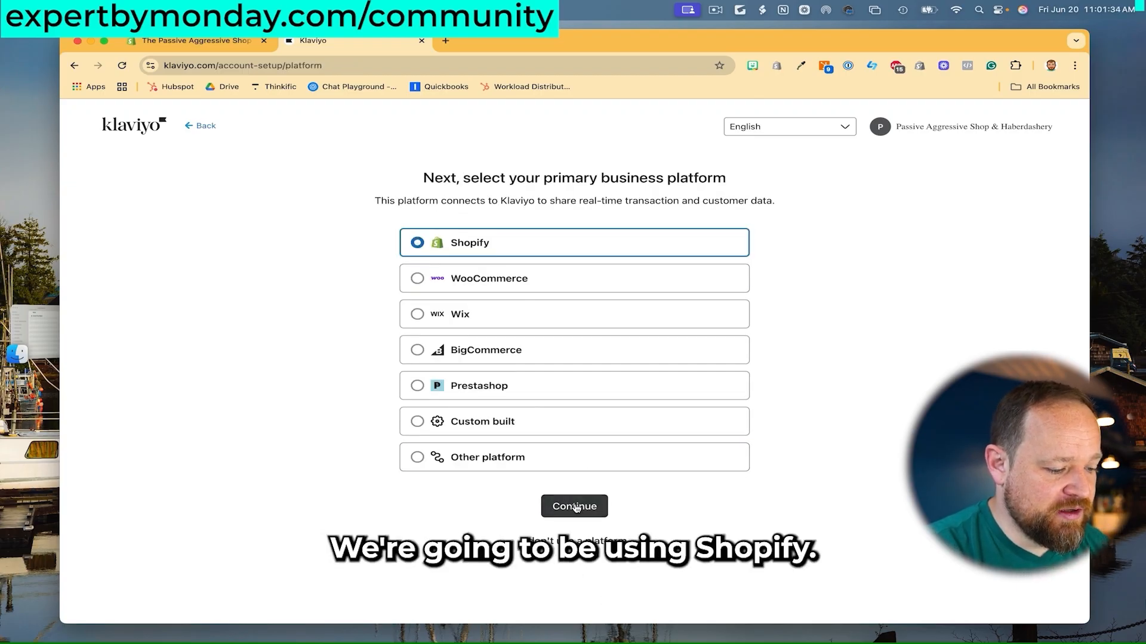
{"action": "left_click", "coordinate": [574, 506]}
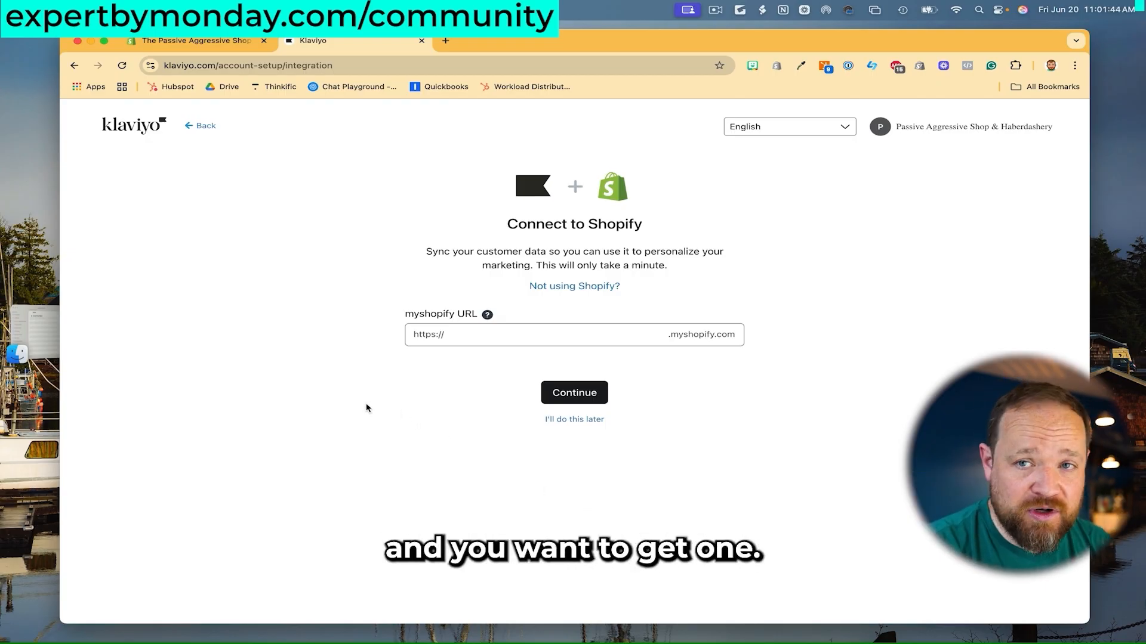
Copy the store handle passiveaggressiveshop from the Shopify admin address into Klaviyo's myshopify URL field.
{"action": "left_click", "coordinate": [221, 45]}
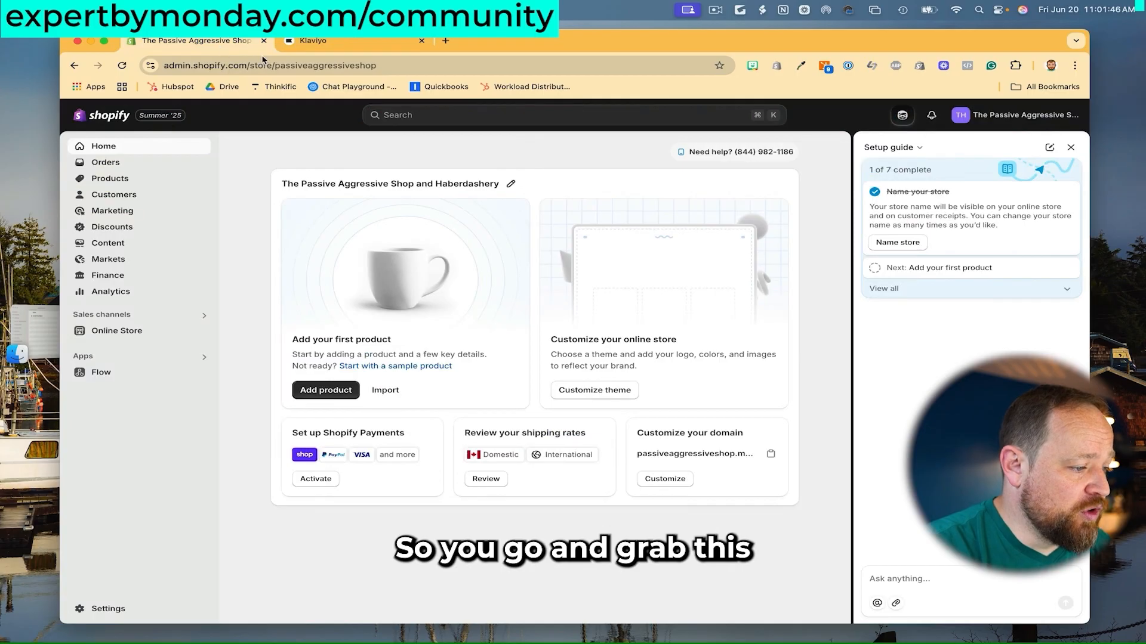
{"action": "left_click_drag", "start_coordinate": [378, 66], "coordinate": [273, 64]}
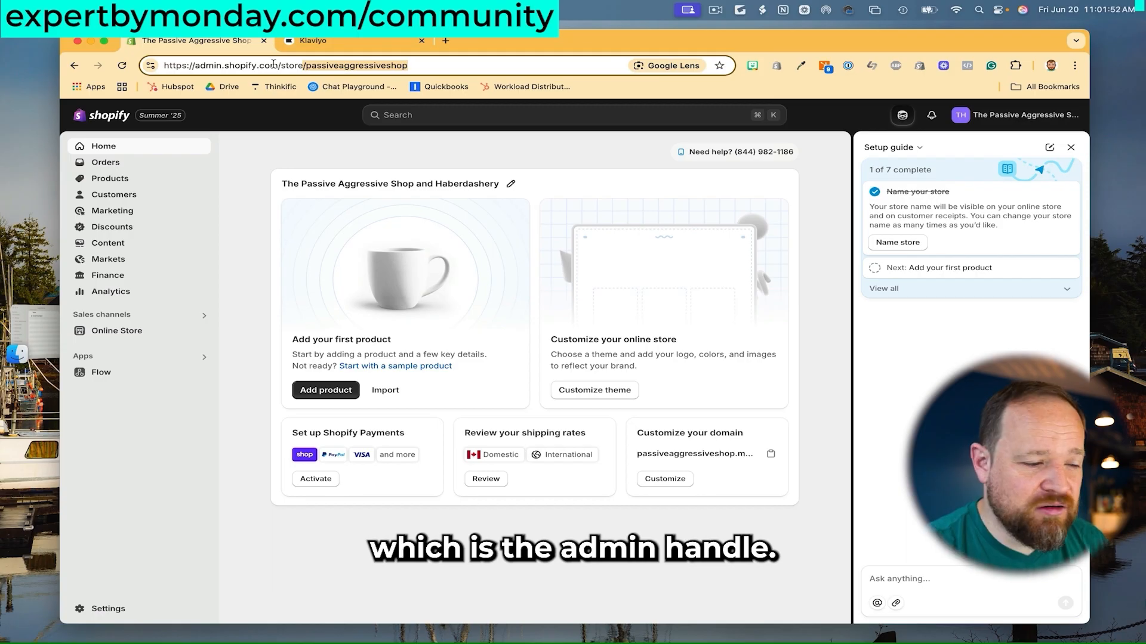
{"action": "left_click", "coordinate": [306, 65]}
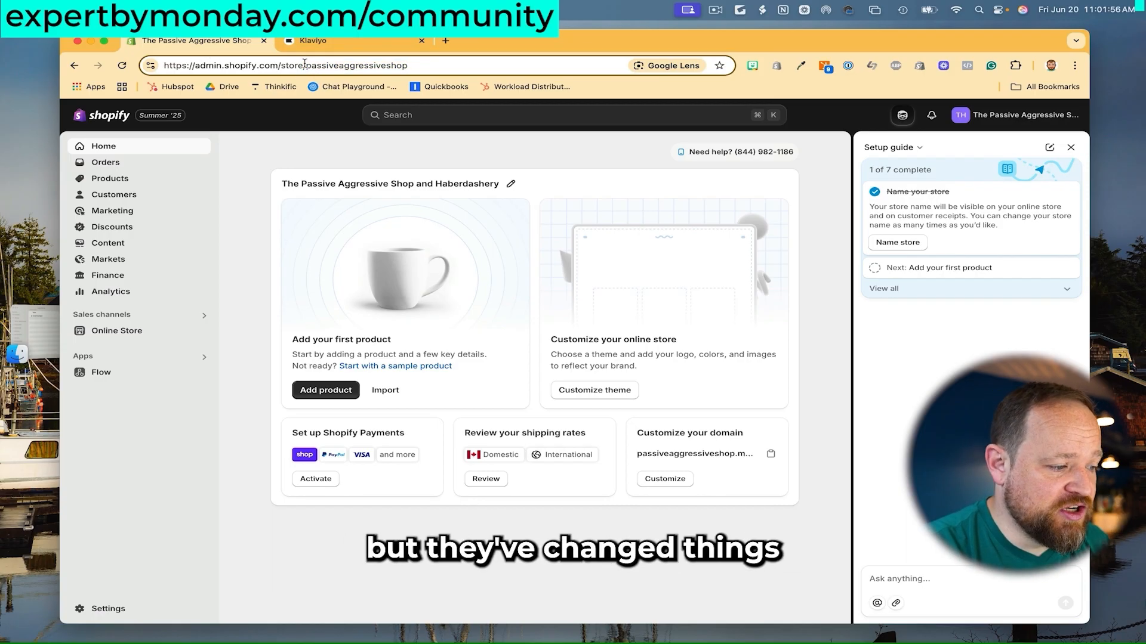
{"action": "left_click_drag", "start_coordinate": [305, 65], "coordinate": [456, 70]}
{"action": "key", "text": "super+c"}
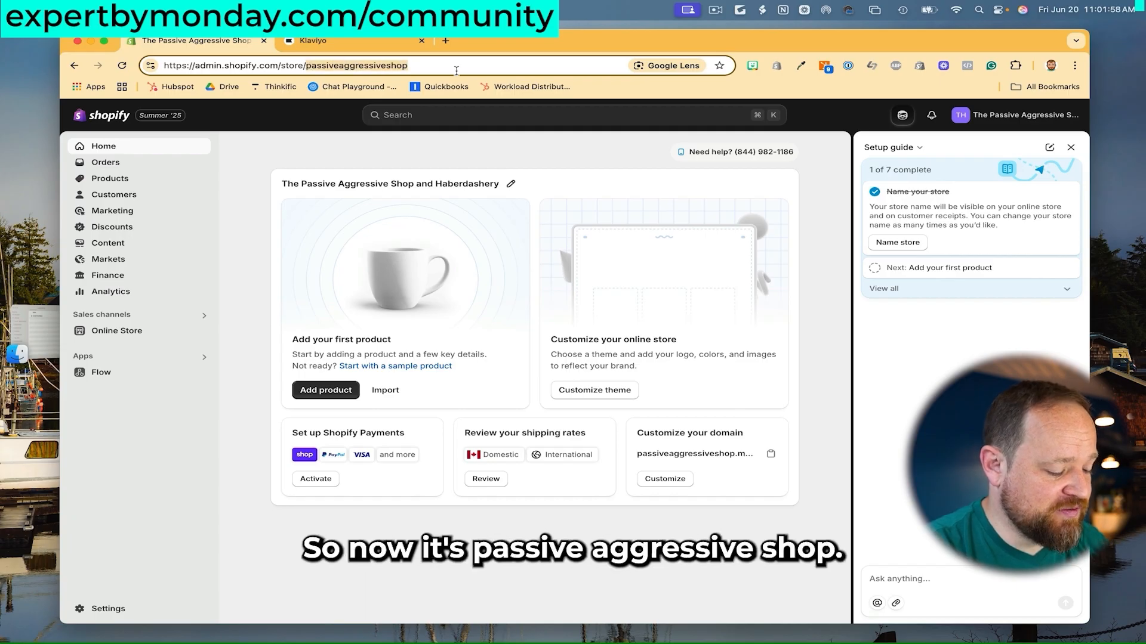
{"action": "left_click", "coordinate": [352, 40]}
{"action": "left_click", "coordinate": [471, 341]}
{"action": "key", "text": "super+v"}
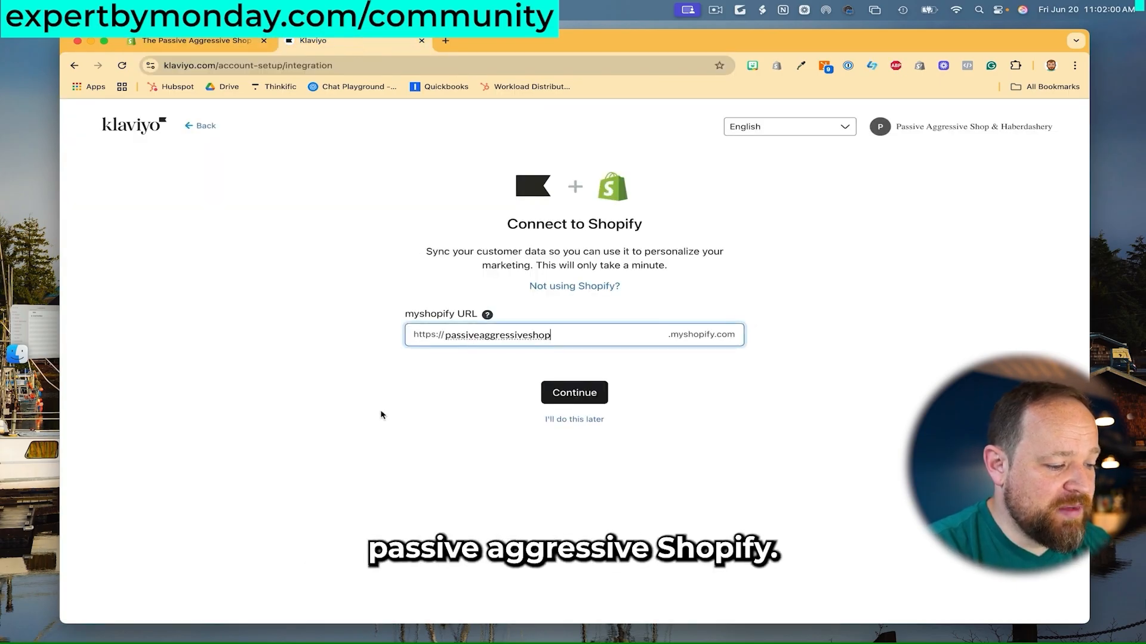
{"action": "left_click", "coordinate": [383, 415]}
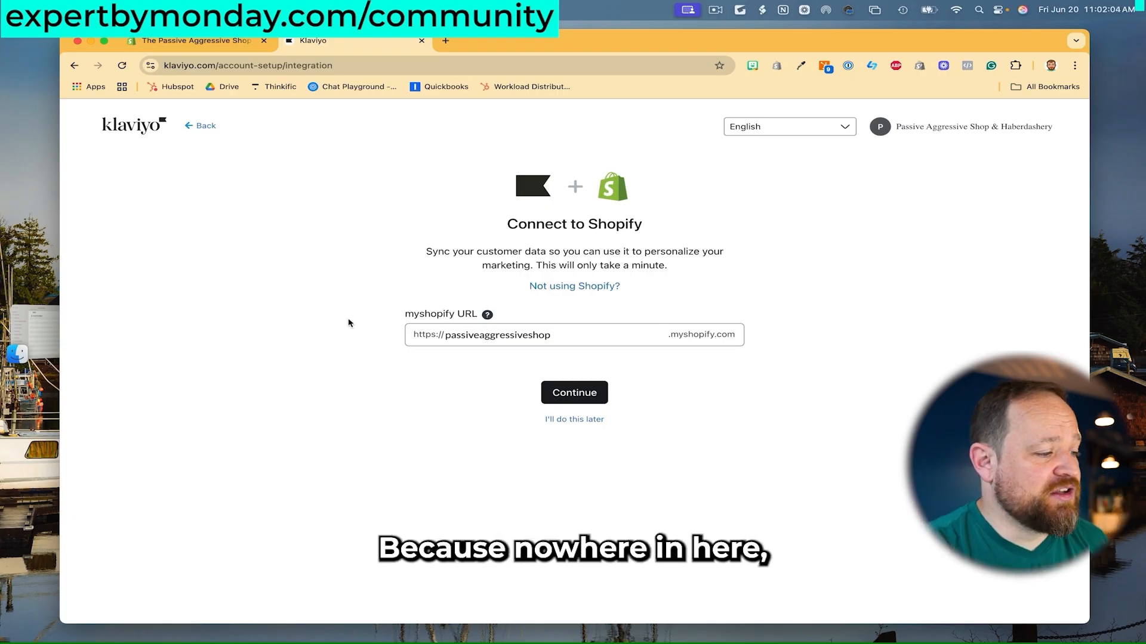
Confirm the passiveaggressiveshop.myshopify.com domain under Shopify Settings > Domains, then return to Klaviyo.
{"action": "left_click", "coordinate": [242, 44]}
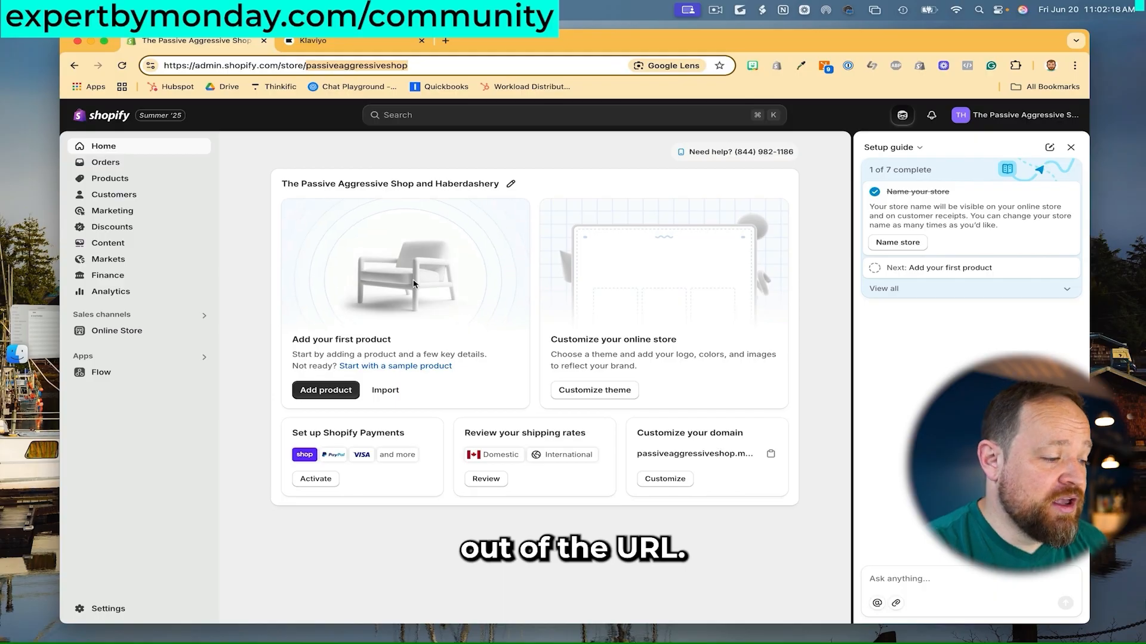
{"action": "left_click", "coordinate": [258, 168]}
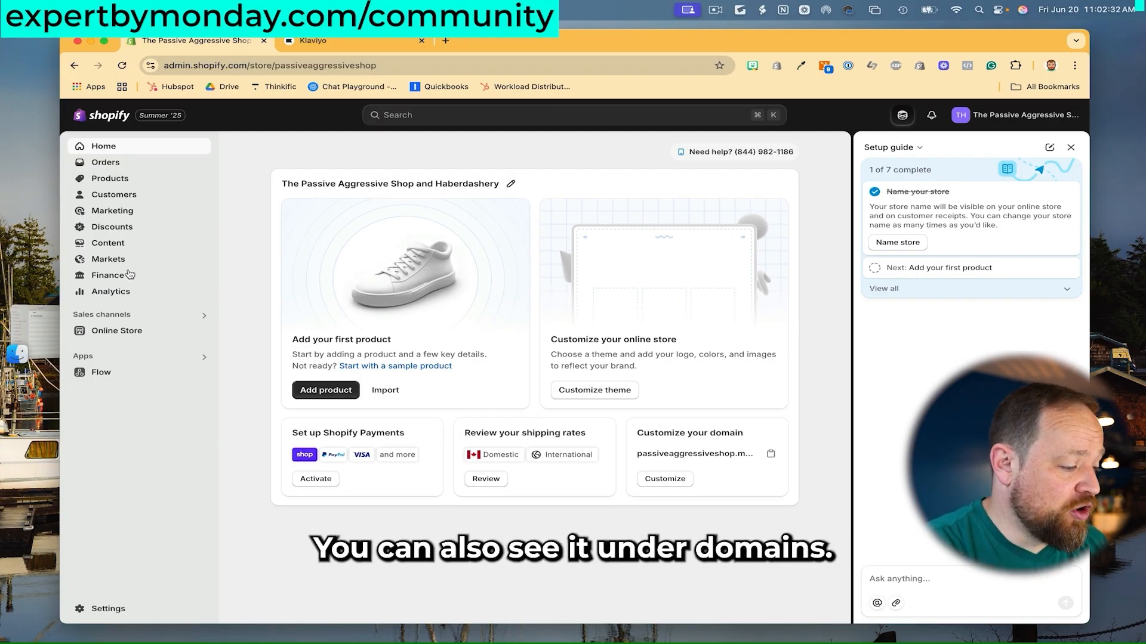
{"action": "left_click", "coordinate": [144, 333]}
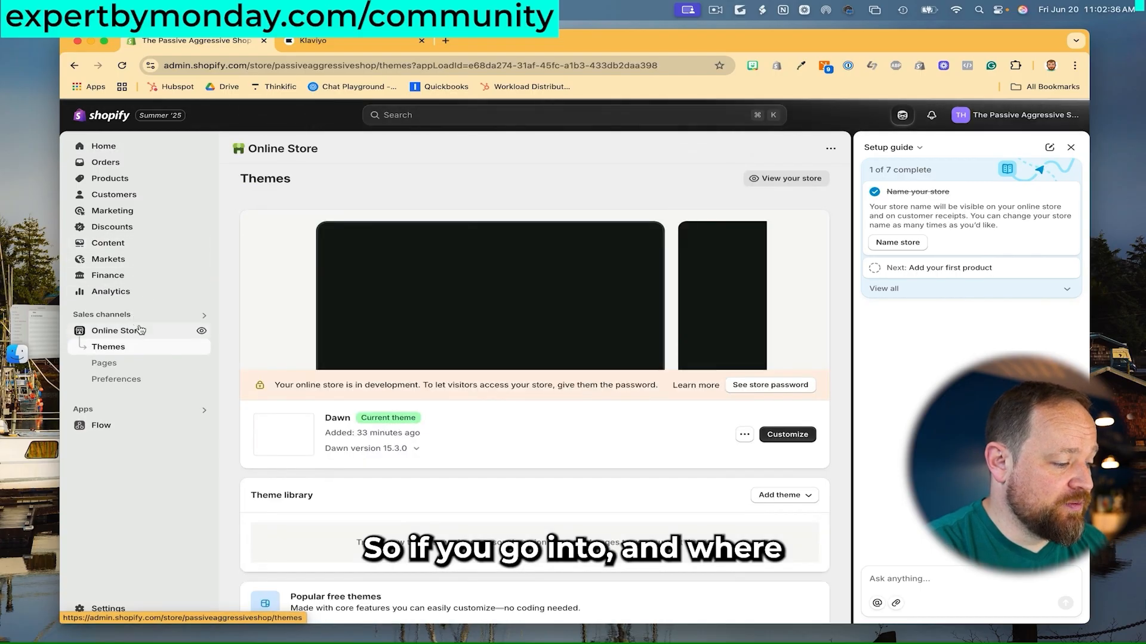
{"action": "left_click", "coordinate": [110, 607]}
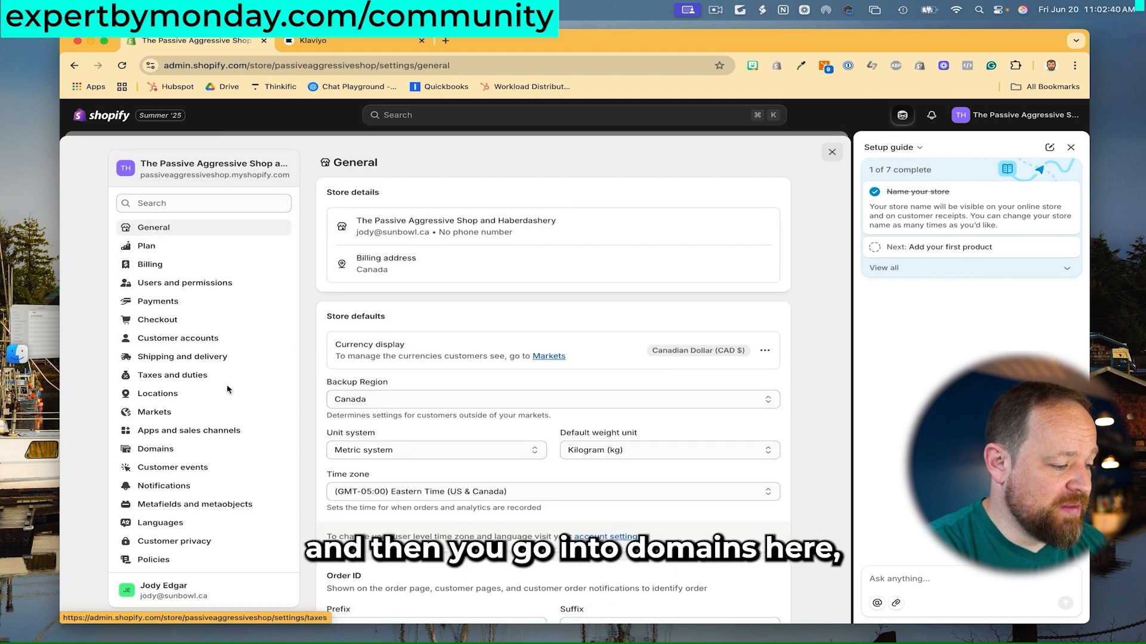
{"action": "left_click", "coordinate": [222, 448]}
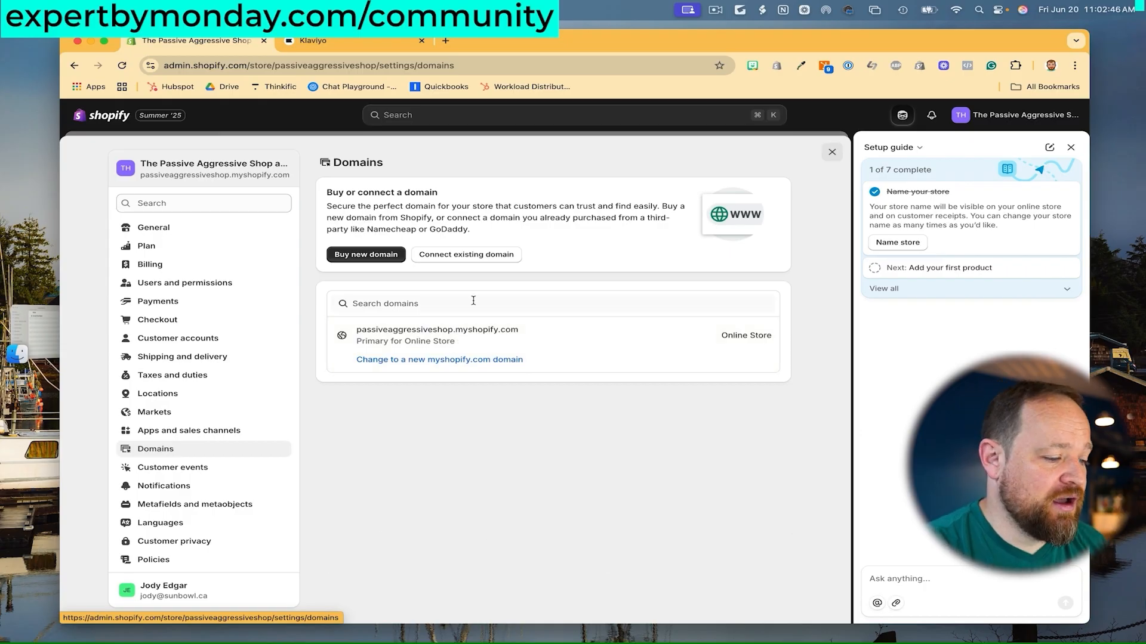
{"action": "left_click", "coordinate": [373, 45]}
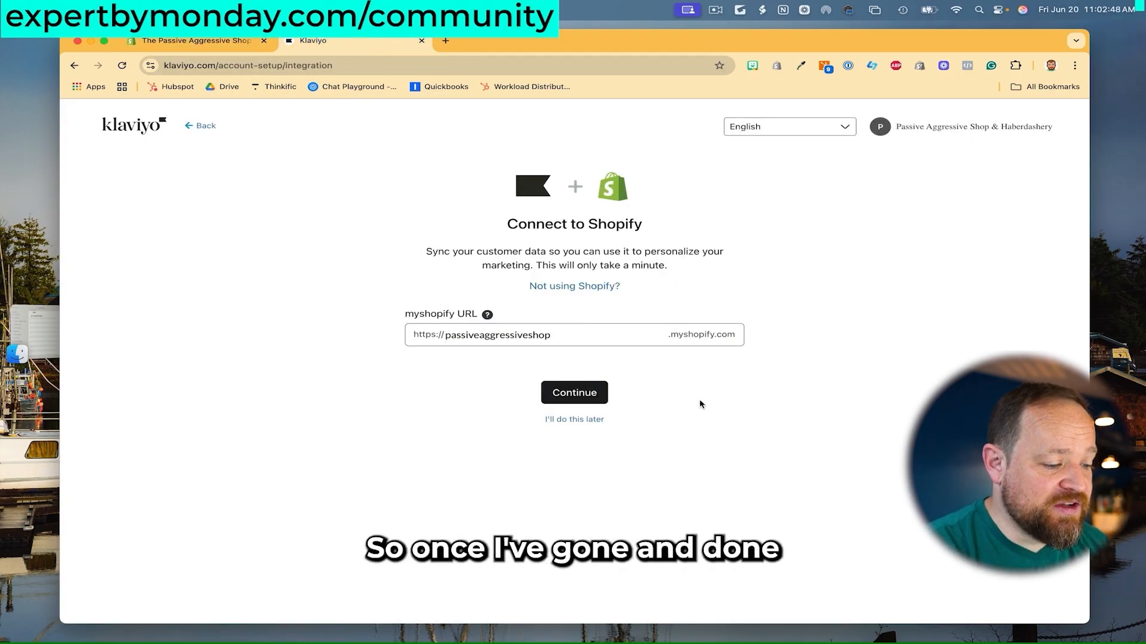
Submit the store URL and install the Klaviyo: Email Marketing & SMS app in Shopify.
{"action": "left_click", "coordinate": [574, 392]}
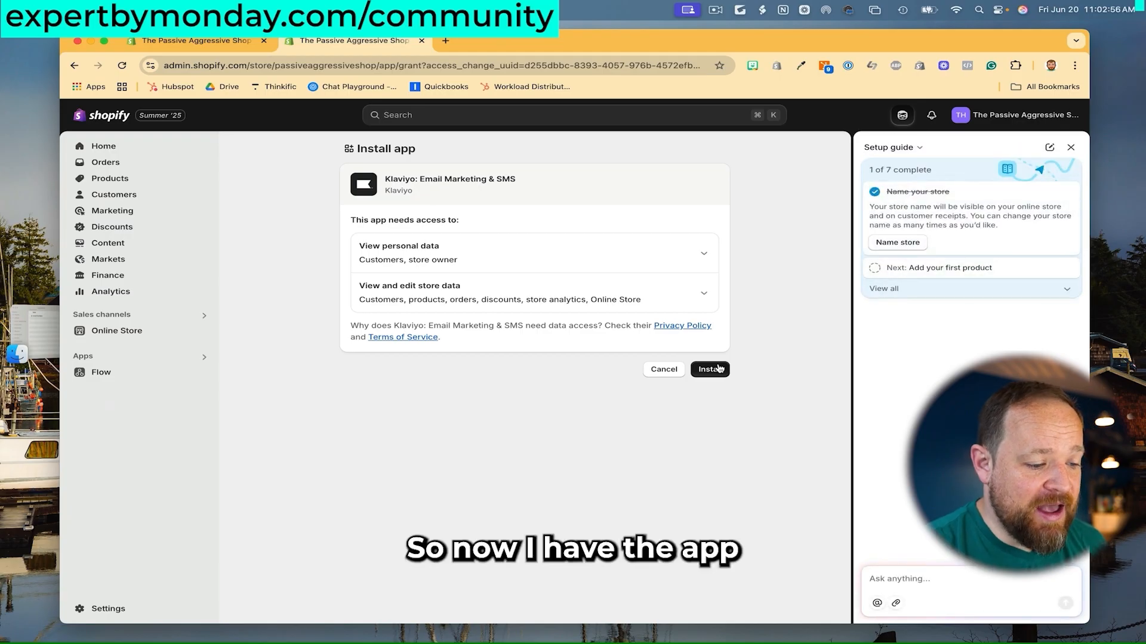
{"action": "left_click", "coordinate": [719, 368]}
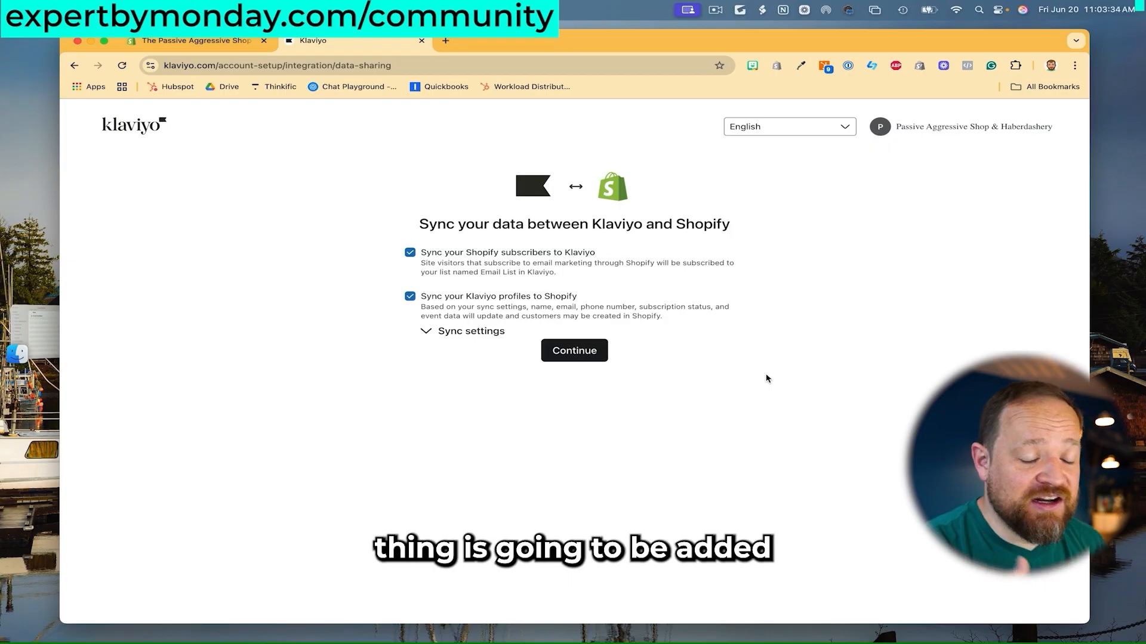
Review the expanded Sync settings and accept syncing all profiles with Shopify.
{"action": "left_click", "coordinate": [472, 332]}
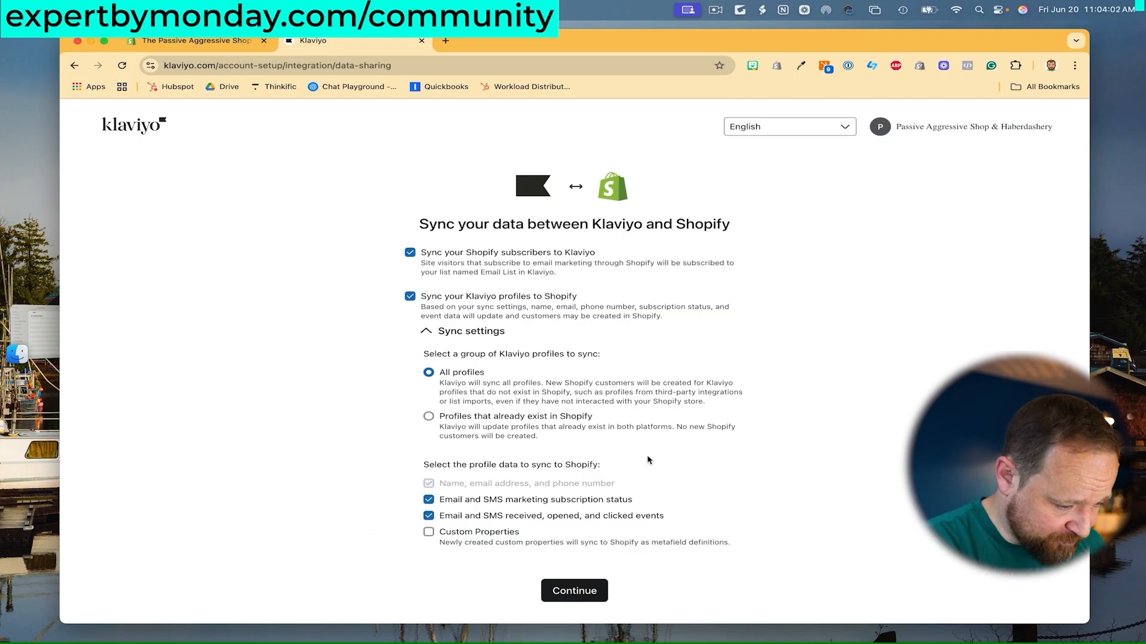
{"action": "left_click", "coordinate": [574, 591]}
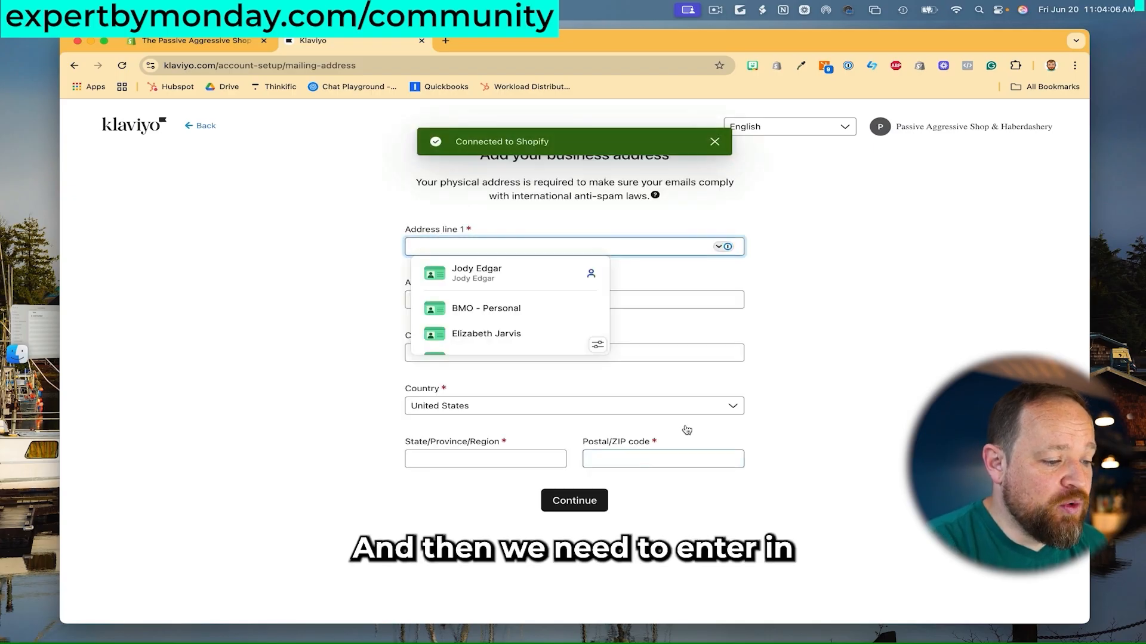
Autofill the business address from a saved address, change Country to Canada, and continue.
{"action": "left_click", "coordinate": [803, 325]}
{"action": "left_click", "coordinate": [584, 253]}
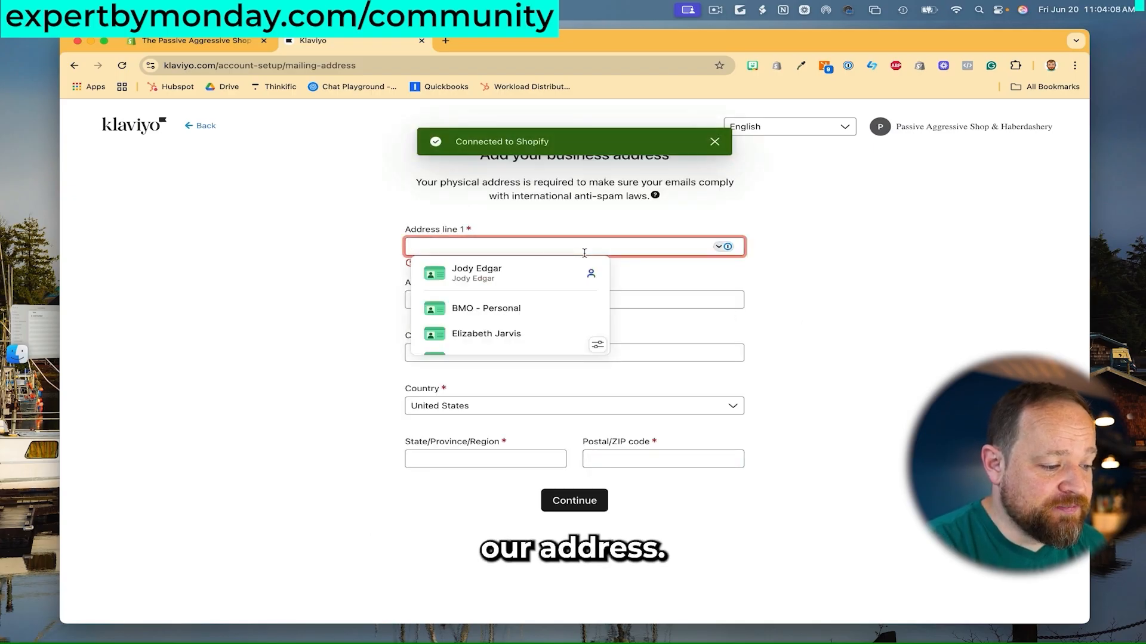
{"action": "left_click", "coordinate": [540, 273]}
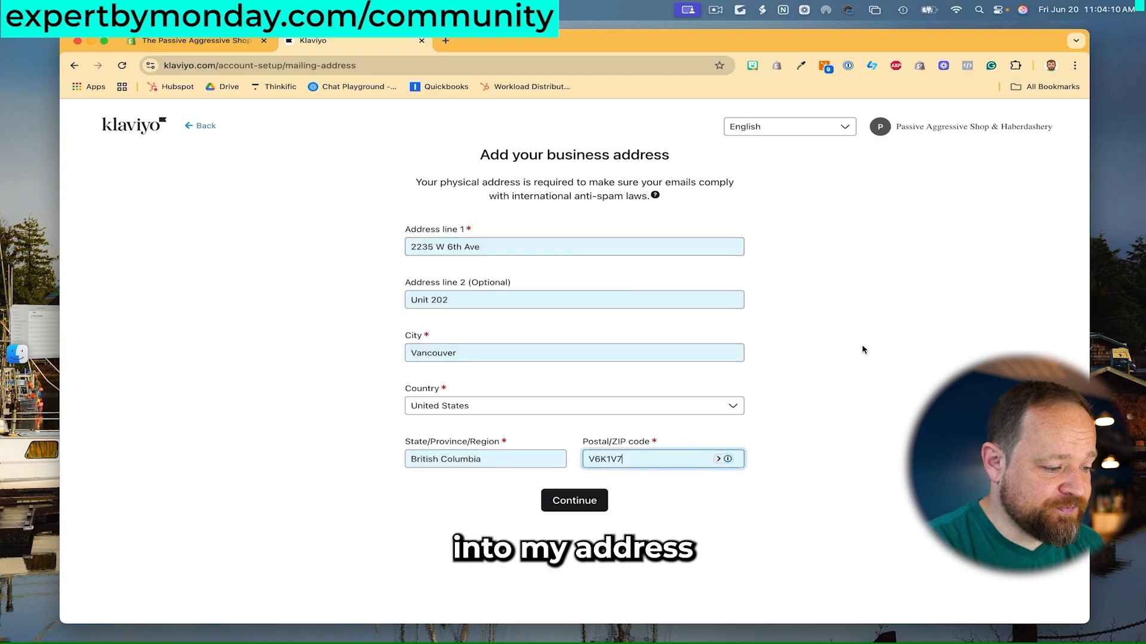
{"action": "left_click", "coordinate": [608, 407]}
{"action": "type", "text": "c"}
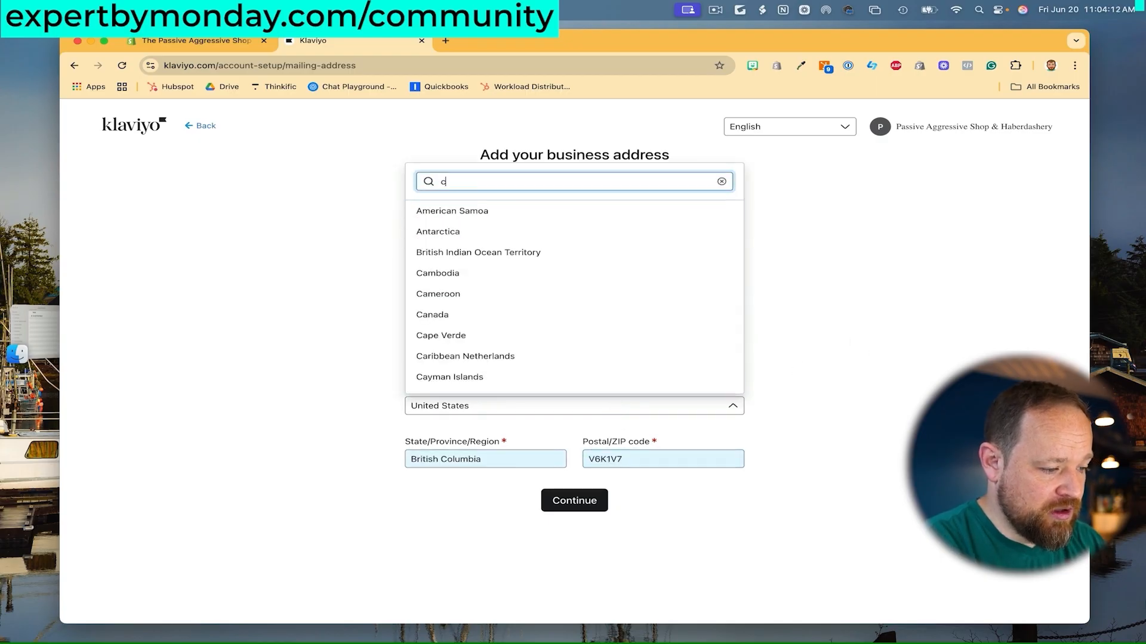
{"action": "type", "text": "anada"}
{"action": "left_click", "coordinate": [516, 210]}
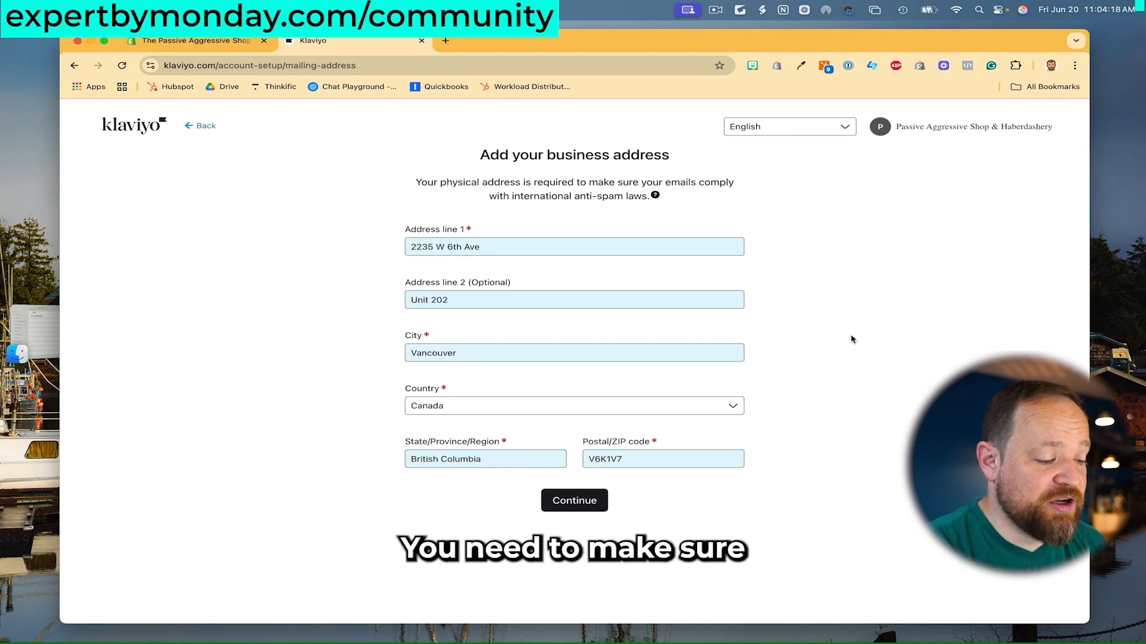
{"action": "left_click", "coordinate": [585, 501]}
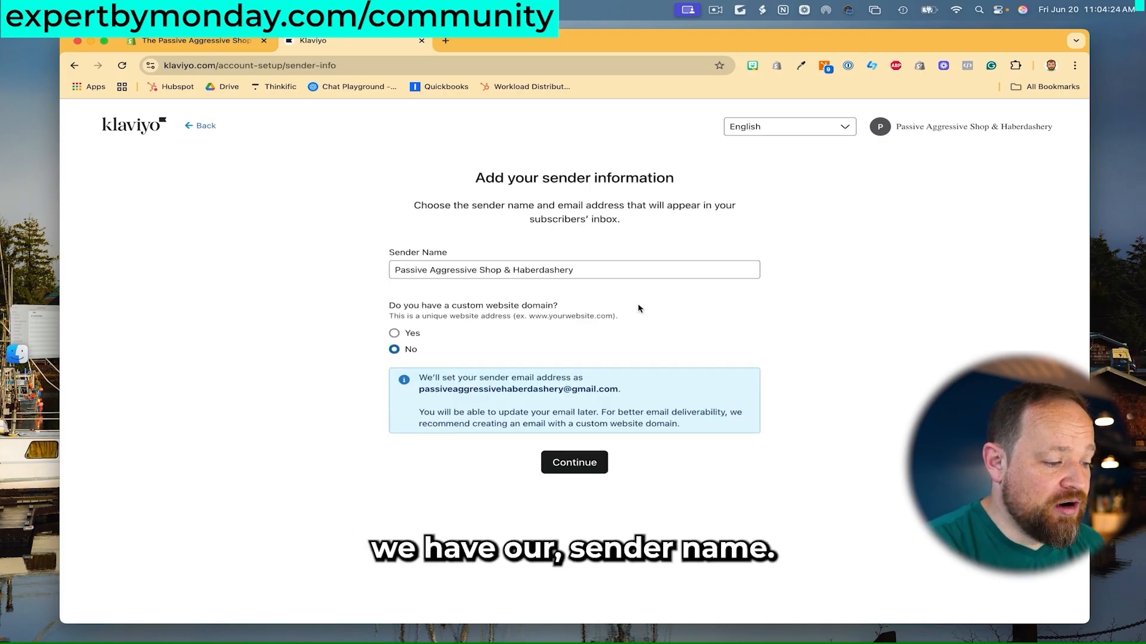
Replace the shop name in Sender Name with a persona's full name.
{"action": "triple_click", "coordinate": [613, 270]}
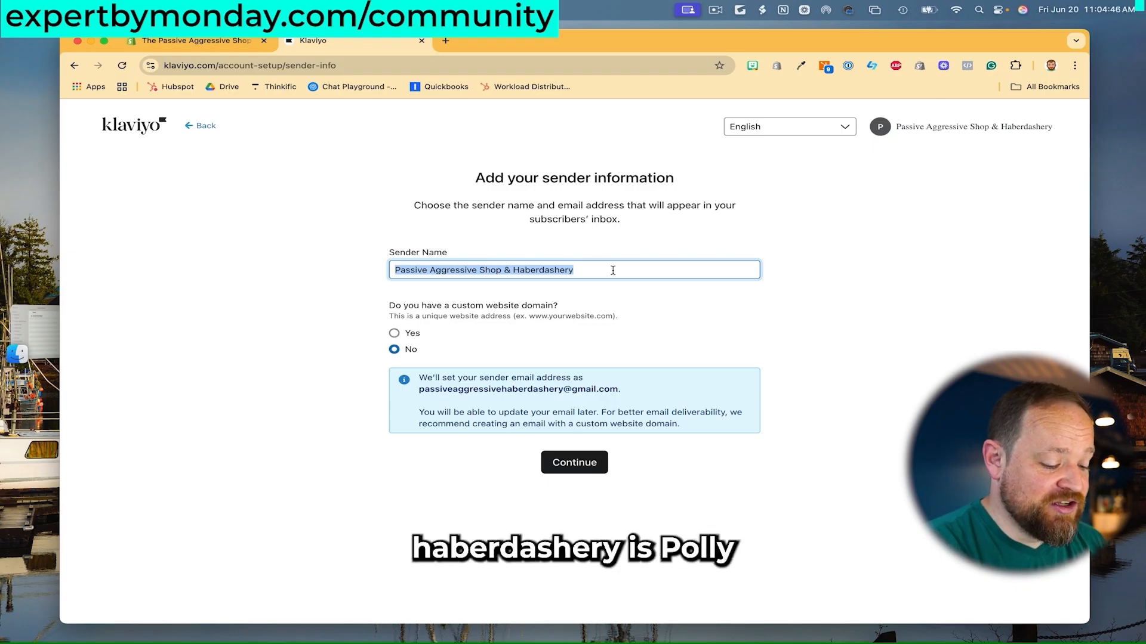
{"action": "type", "text": "Polly Poli"}
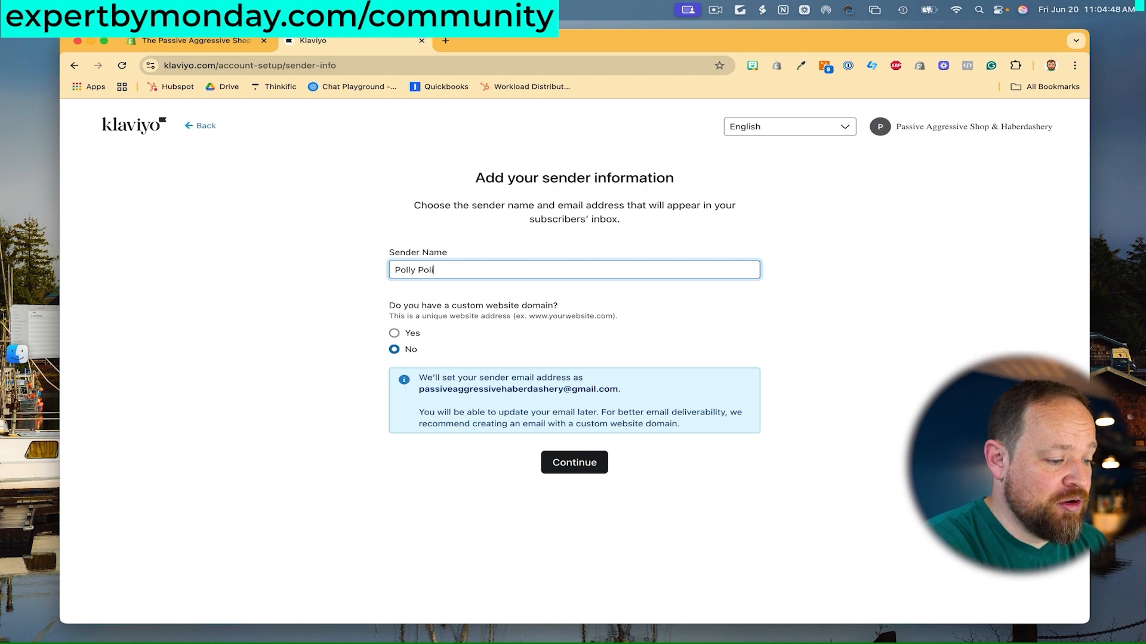
{"action": "type", "text": "te"}
{"action": "left_click", "coordinate": [836, 325]}
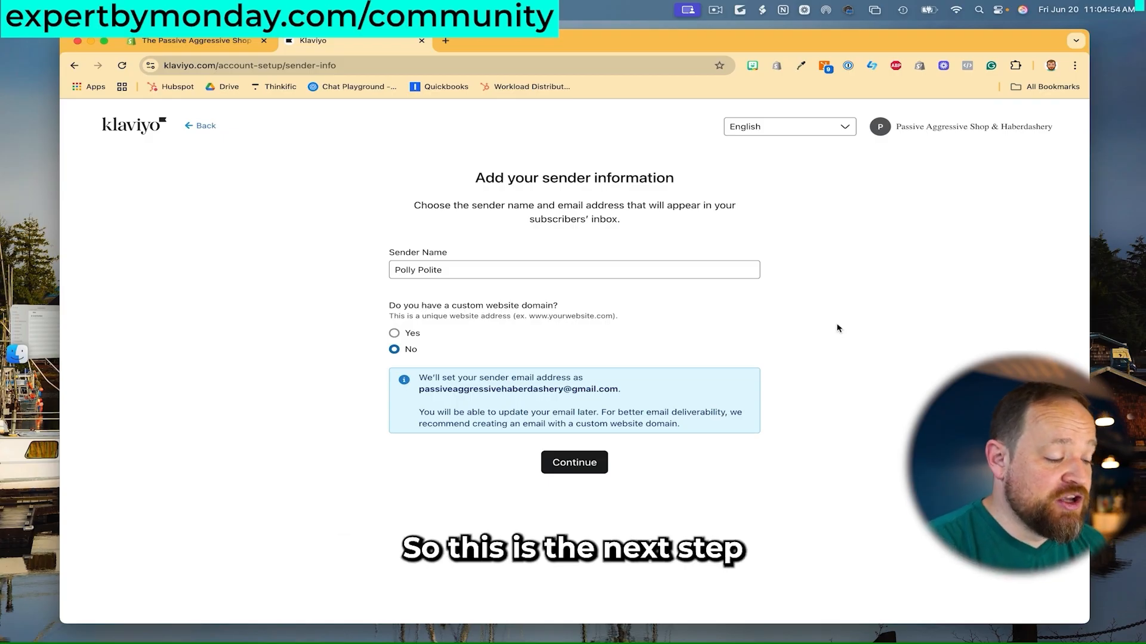
Indicate the store has a custom domain and enter send.passiveagrressive.shop as the sender email.
{"action": "left_click", "coordinate": [394, 333]}
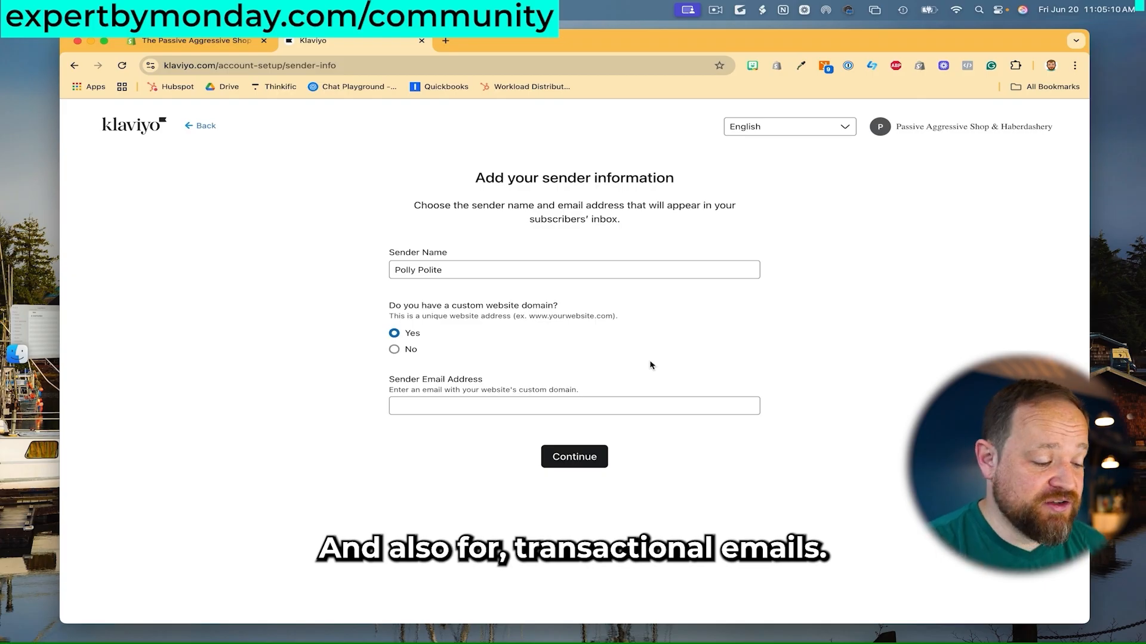
{"action": "left_click", "coordinate": [506, 400]}
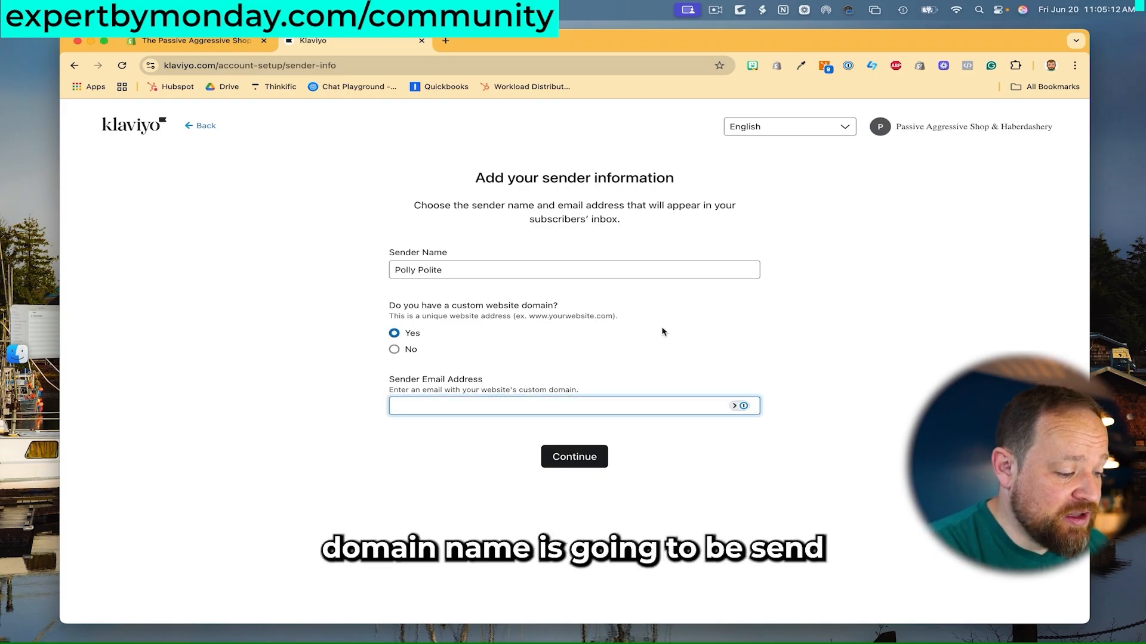
{"action": "type", "text": "sen"}
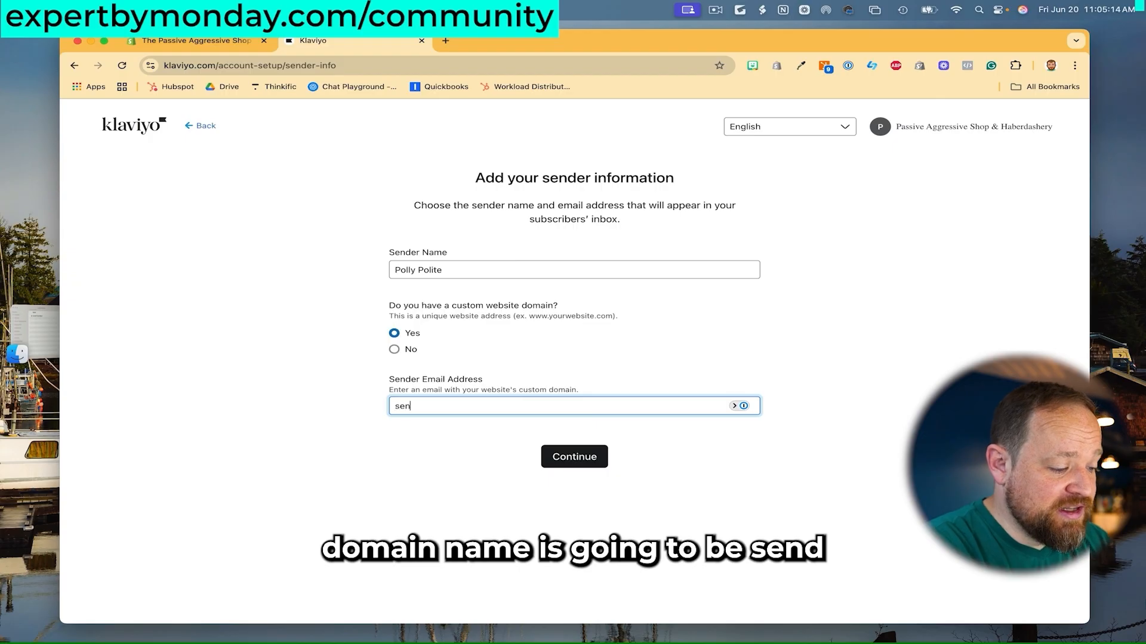
{"action": "type", "text": "d.passiveagr"}
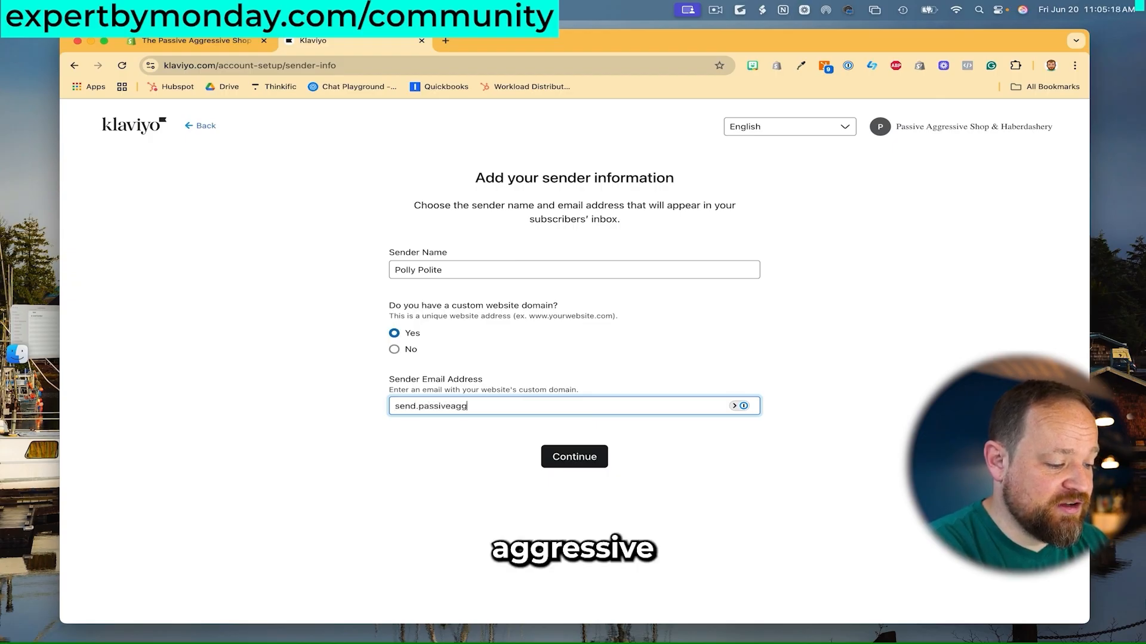
{"action": "type", "text": "ressive.shop"}
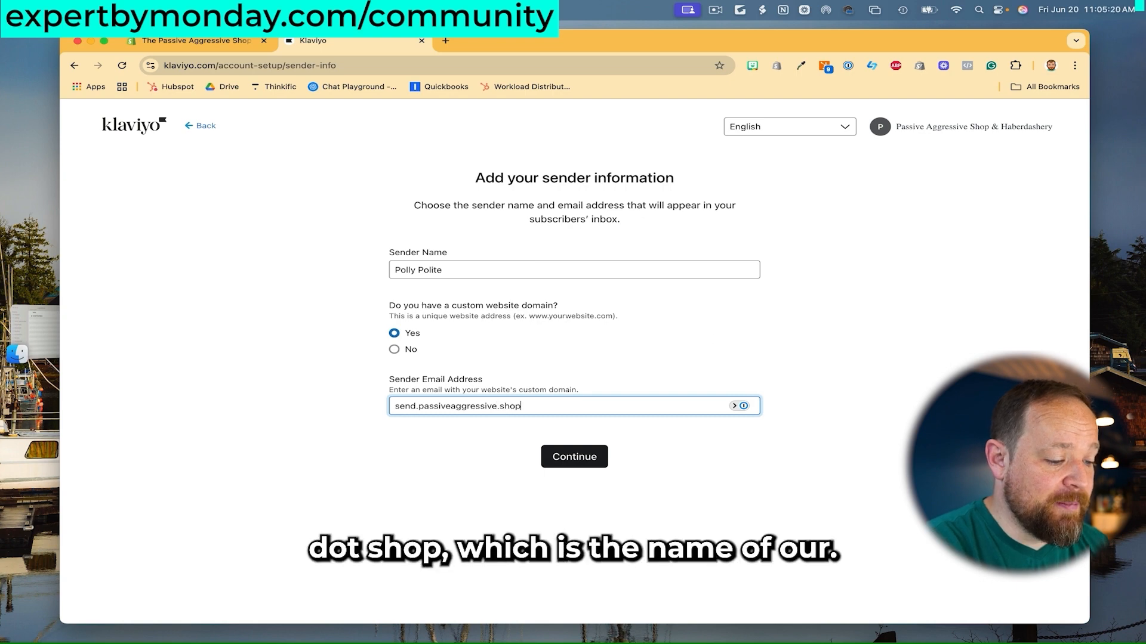
{"action": "left_click", "coordinate": [776, 413]}
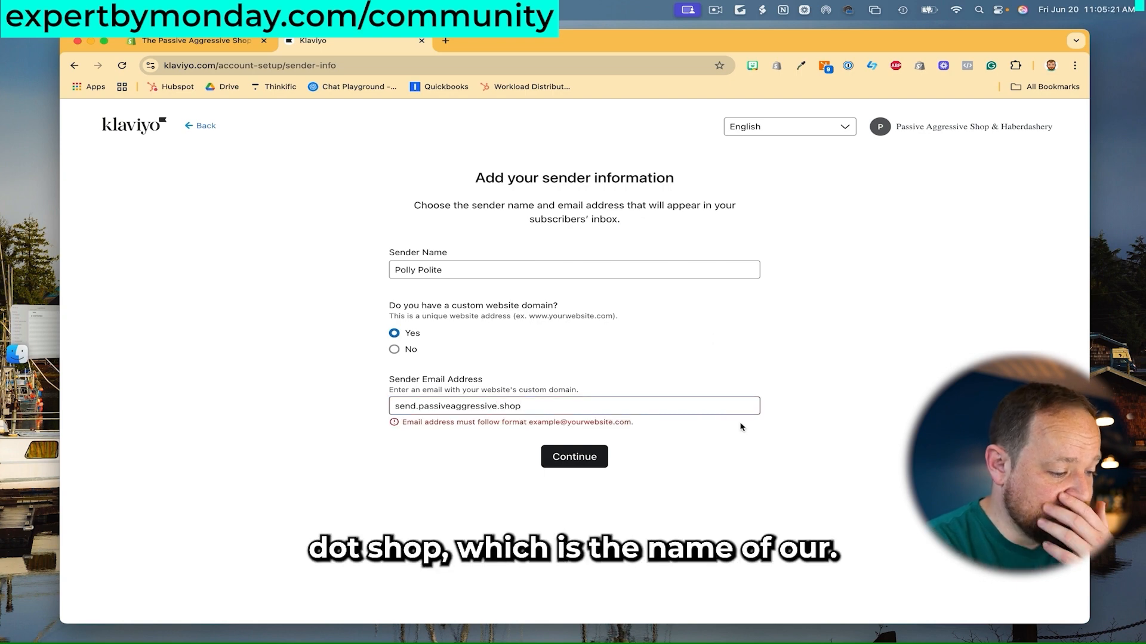
Replace the sender email with the persona's address on the store's .shop domain and submit.
{"action": "triple_click", "coordinate": [530, 410]}
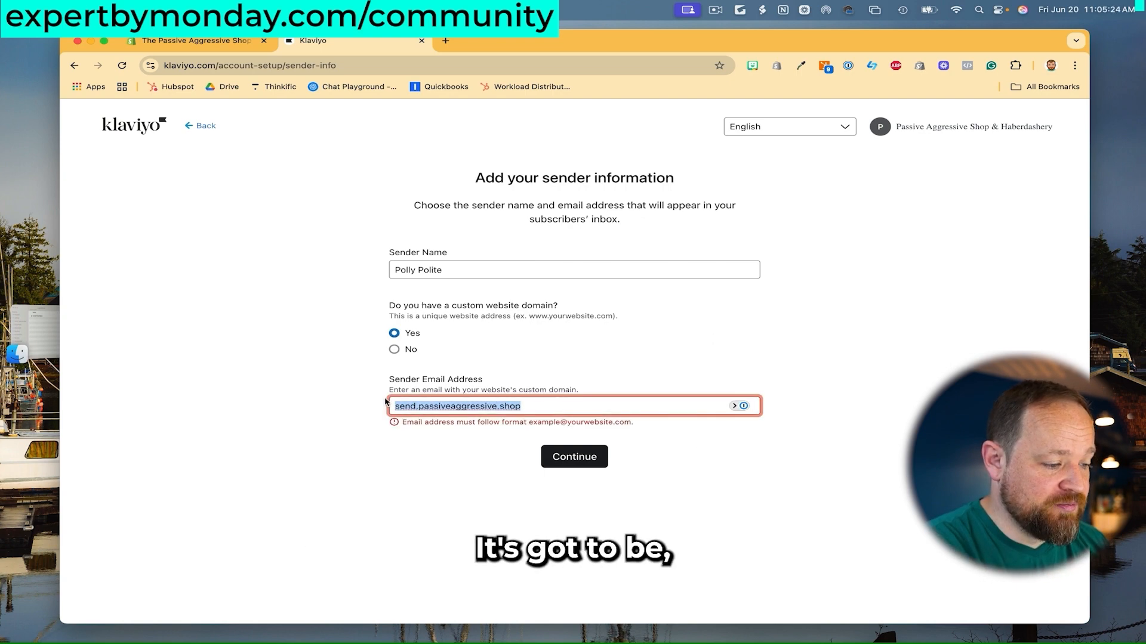
{"action": "type", "text": "polit"}
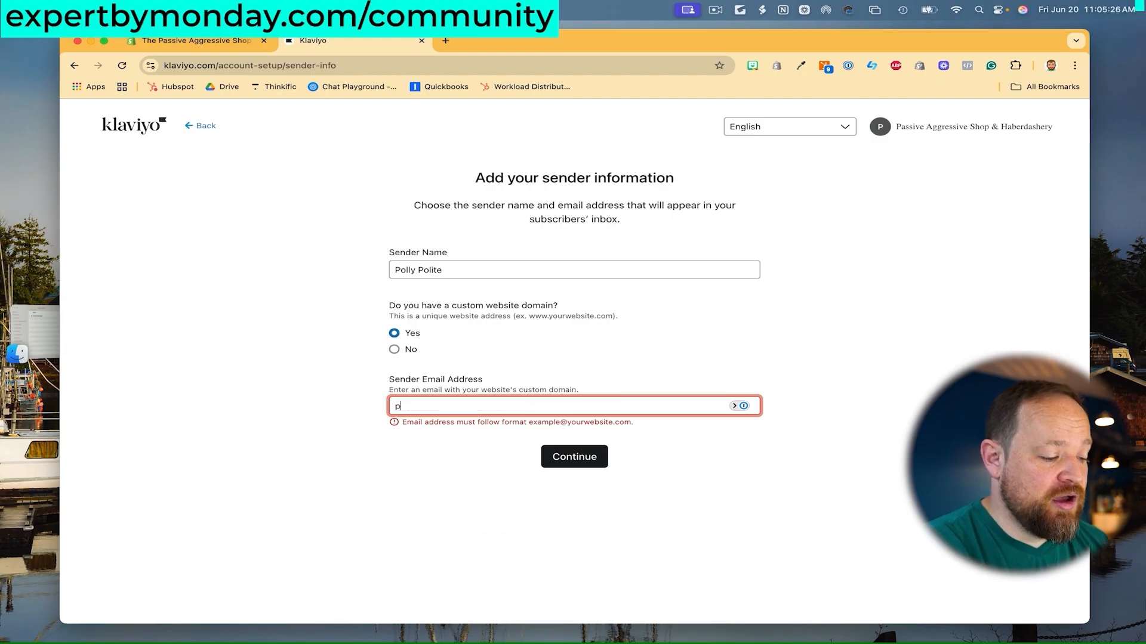
{"action": "key", "text": "BackSpace"}
{"action": "key", "text": "BackSpace"}
{"action": "key", "text": "BackSpace"}
{"action": "key", "text": "BackSpace"}
{"action": "key", "text": "BackSpace"}
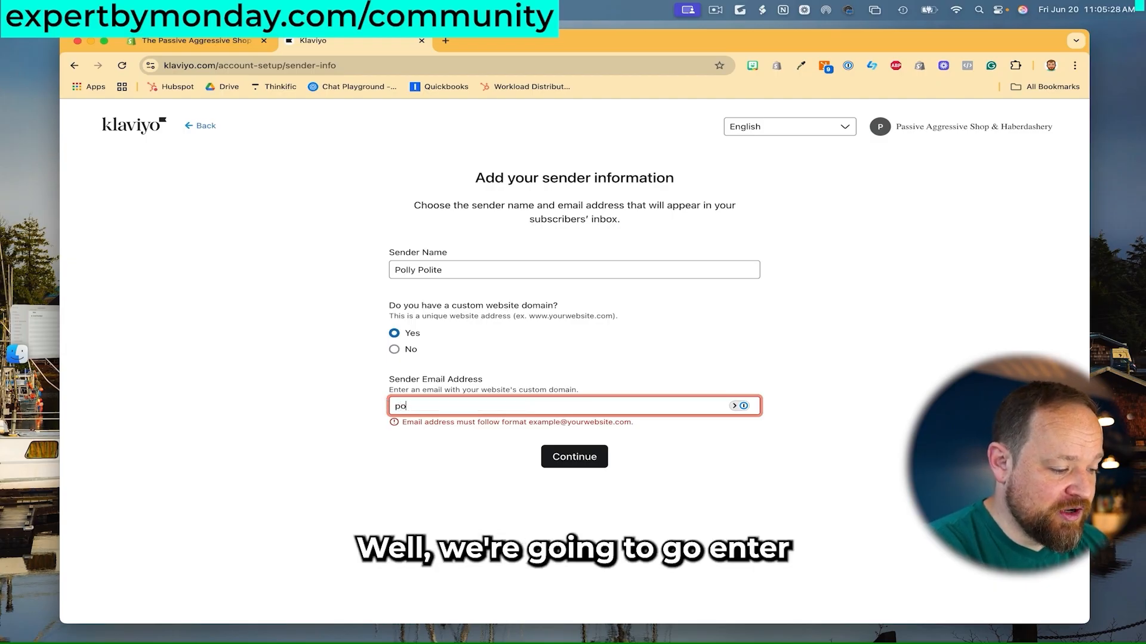
{"action": "type", "text": "poll"}
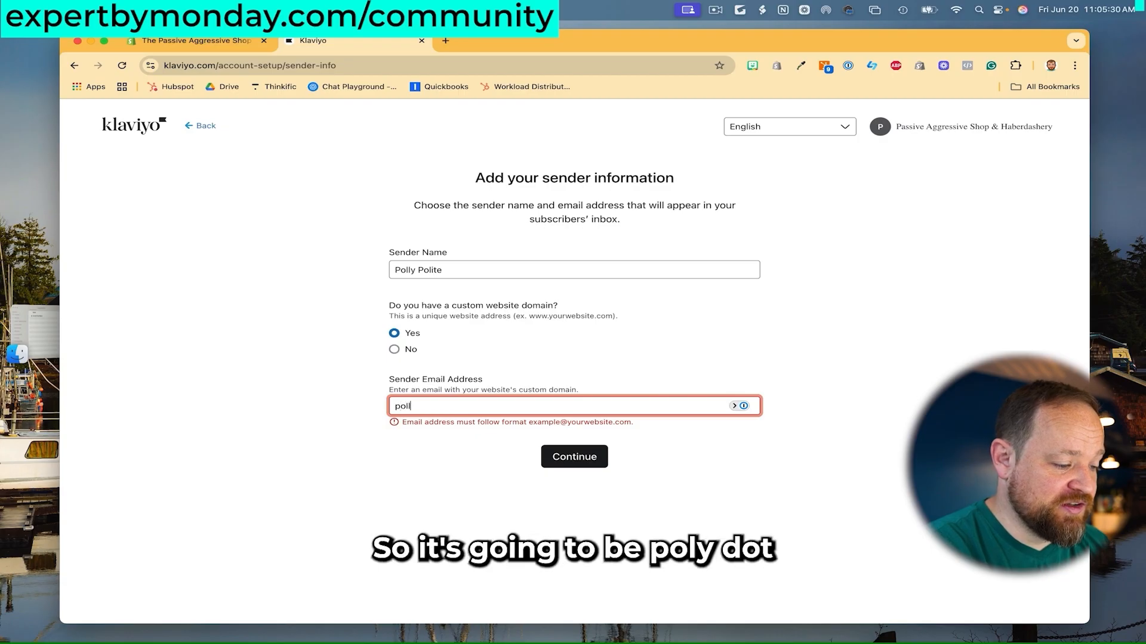
{"action": "type", "text": "y.polite@passi"}
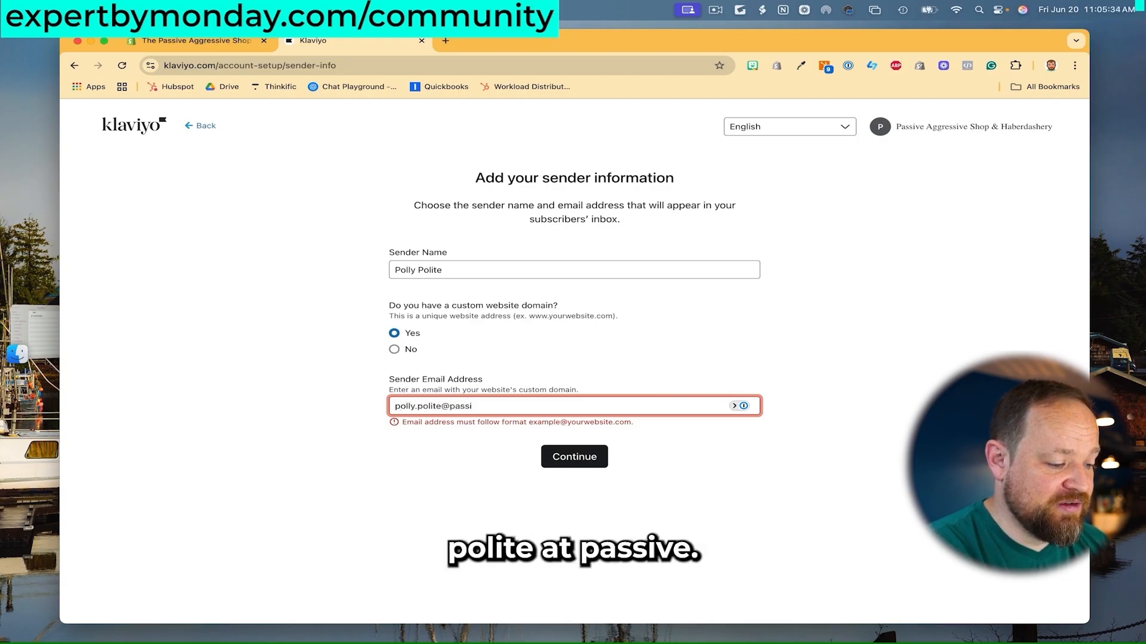
{"action": "key", "text": "BackSpace"}
{"action": "key", "text": "BackSpace"}
{"action": "key", "text": "BackSpace"}
{"action": "key", "text": "BackSpace"}
{"action": "key", "text": "BackSpace"}
{"action": "key", "text": "BackSpace"}
{"action": "key", "text": "BackSpace"}
{"action": "key", "text": "BackSpace"}
{"action": "key", "text": "BackSpace"}
{"action": "key", "text": "BackSpace"}
{"action": "key", "text": "BackSpace"}
{"action": "key", "text": "BackSpace"}
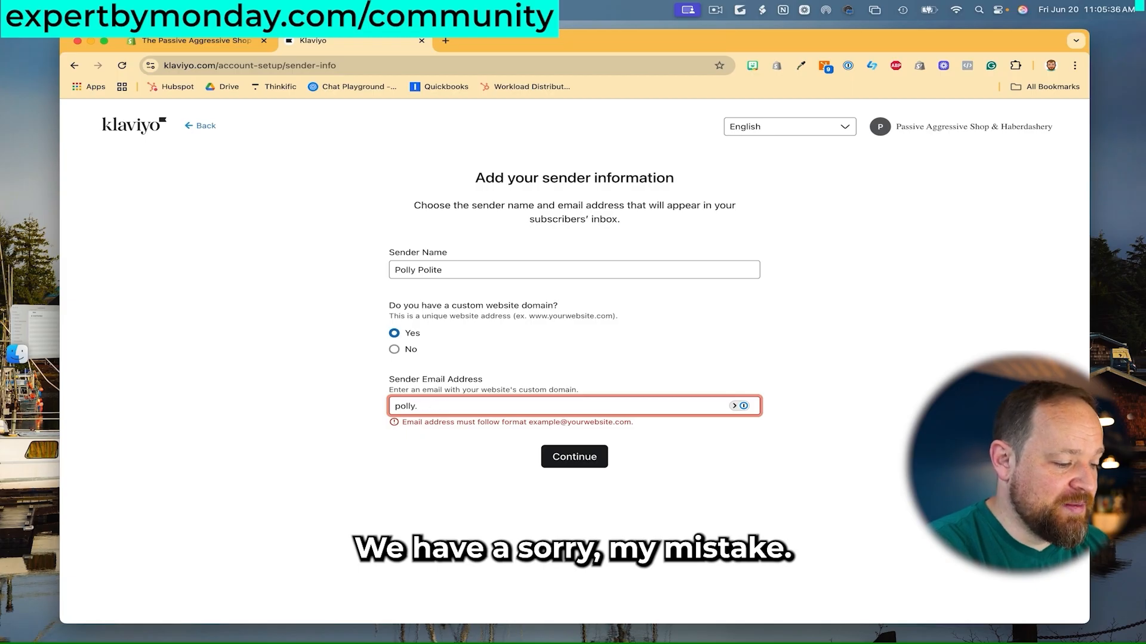
{"action": "key", "text": "BackSpace"}
{"action": "key", "text": "BackSpace"}
{"action": "key", "text": "BackSpace"}
{"action": "key", "text": "BackSpace"}
{"action": "key", "text": "BackSpace"}
{"action": "key", "text": "BackSpace"}
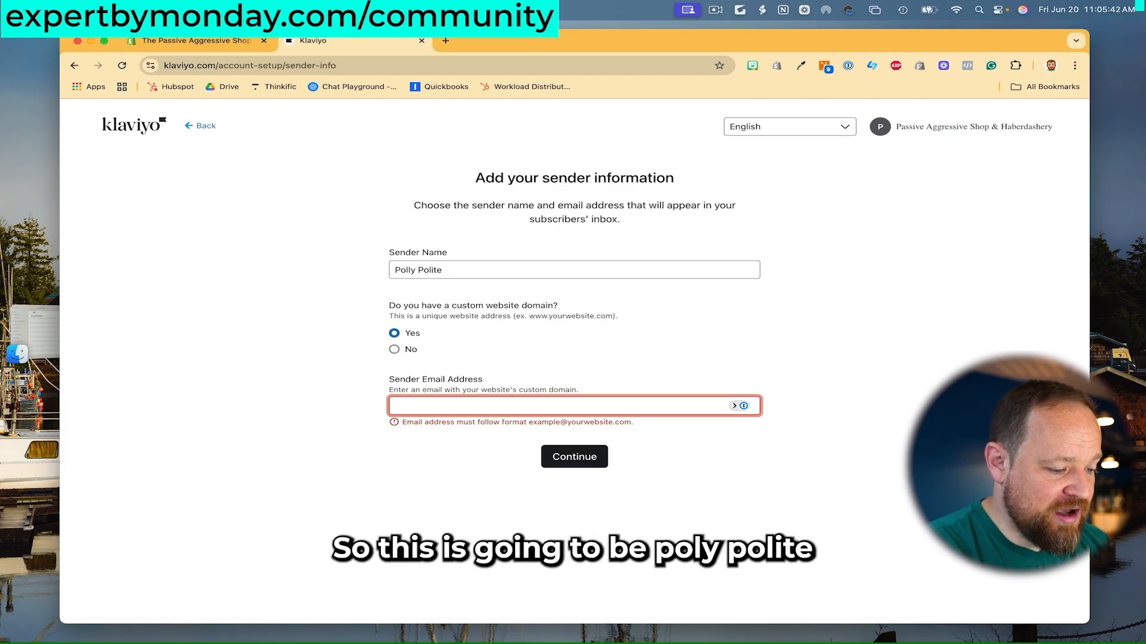
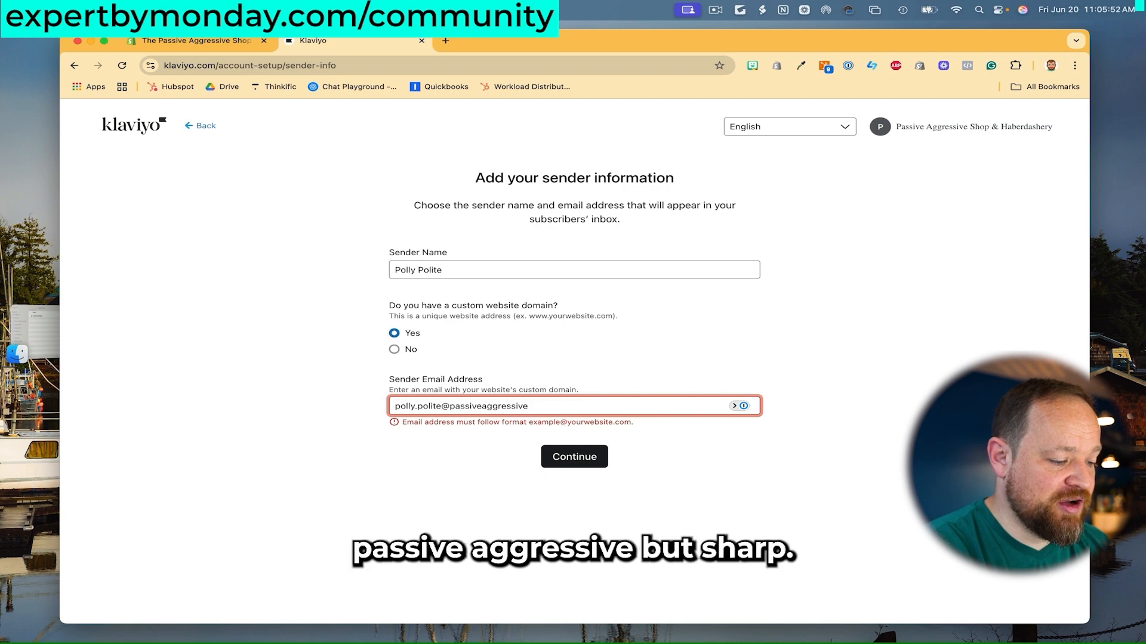
{"action": "left_click", "coordinate": [729, 496]}
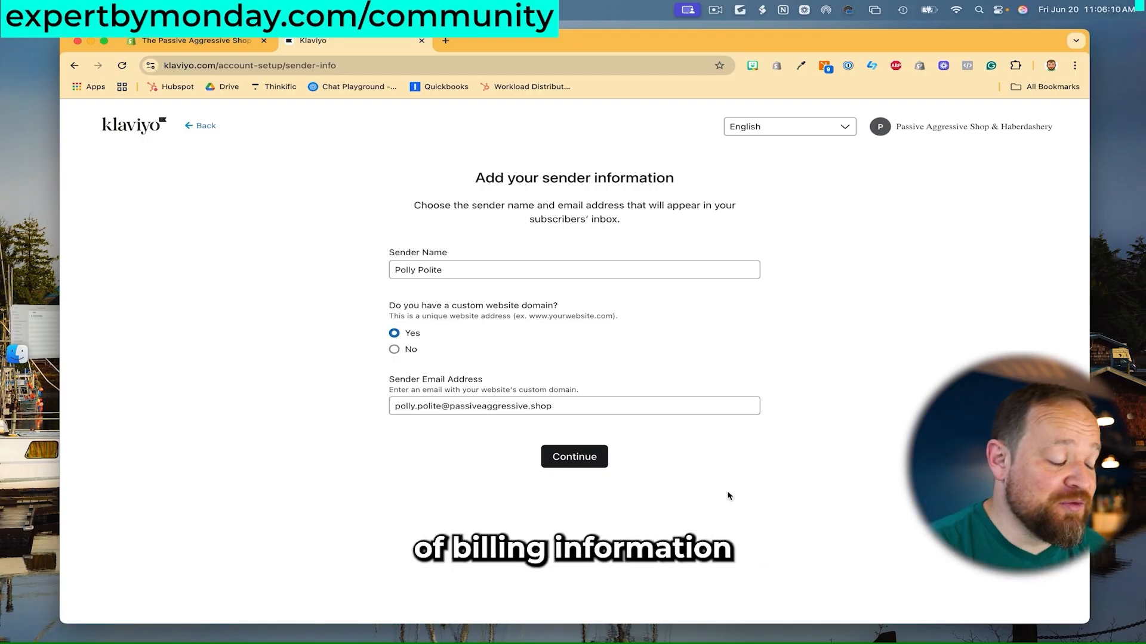
{"action": "left_click", "coordinate": [591, 467]}
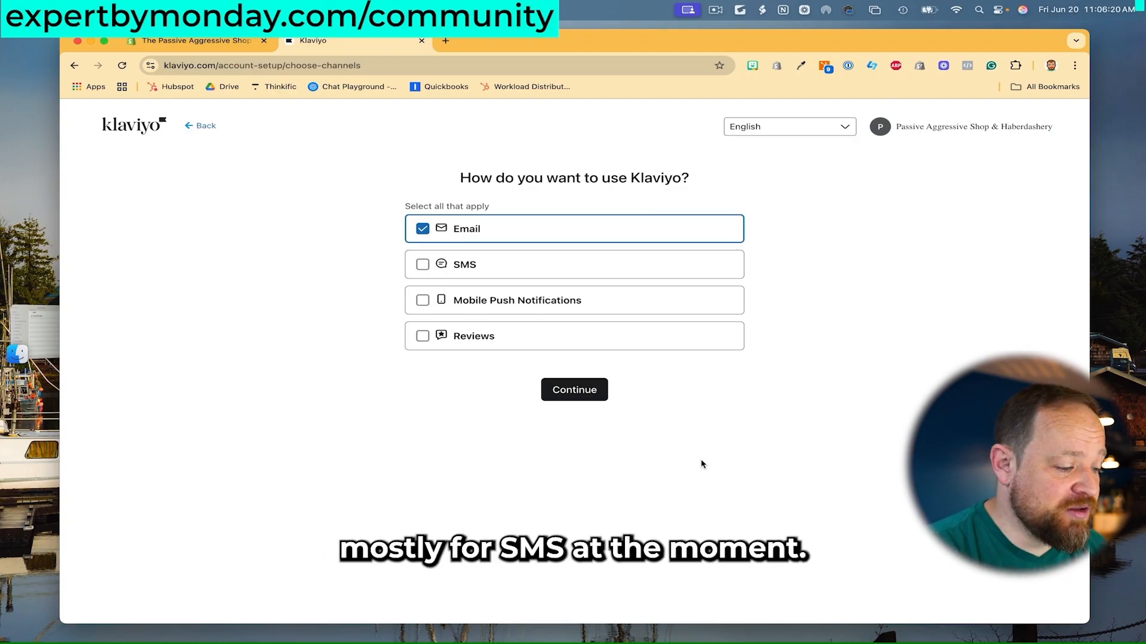
Add Reviews, SMS and Mobile Push Notifications alongside Email as channels and submit them.
{"action": "left_click", "coordinate": [408, 339]}
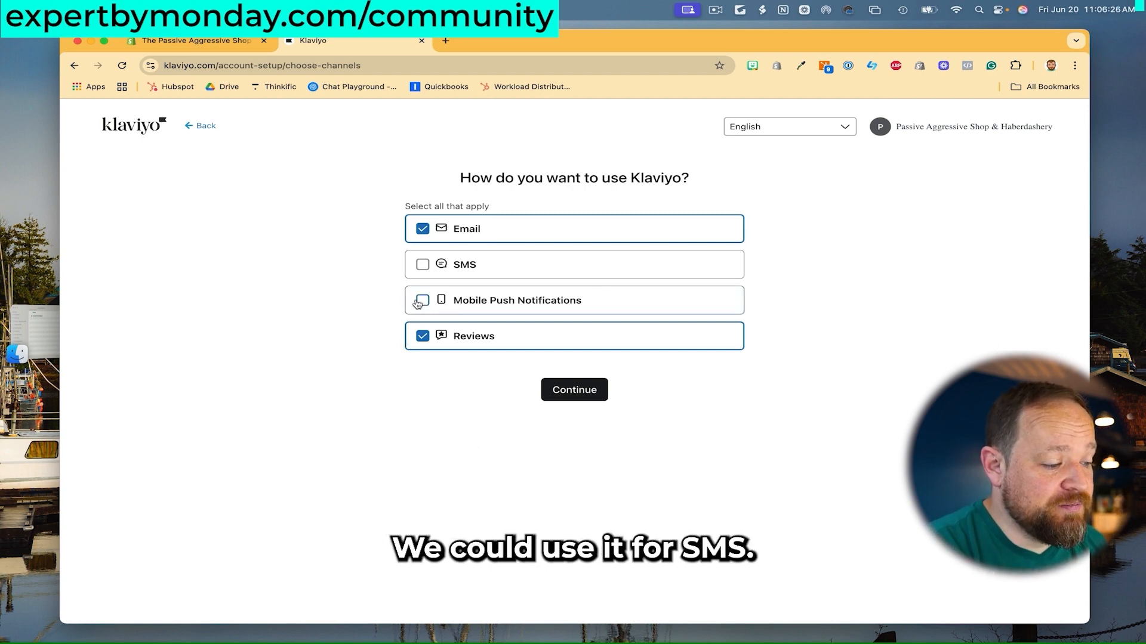
{"action": "left_click", "coordinate": [423, 268]}
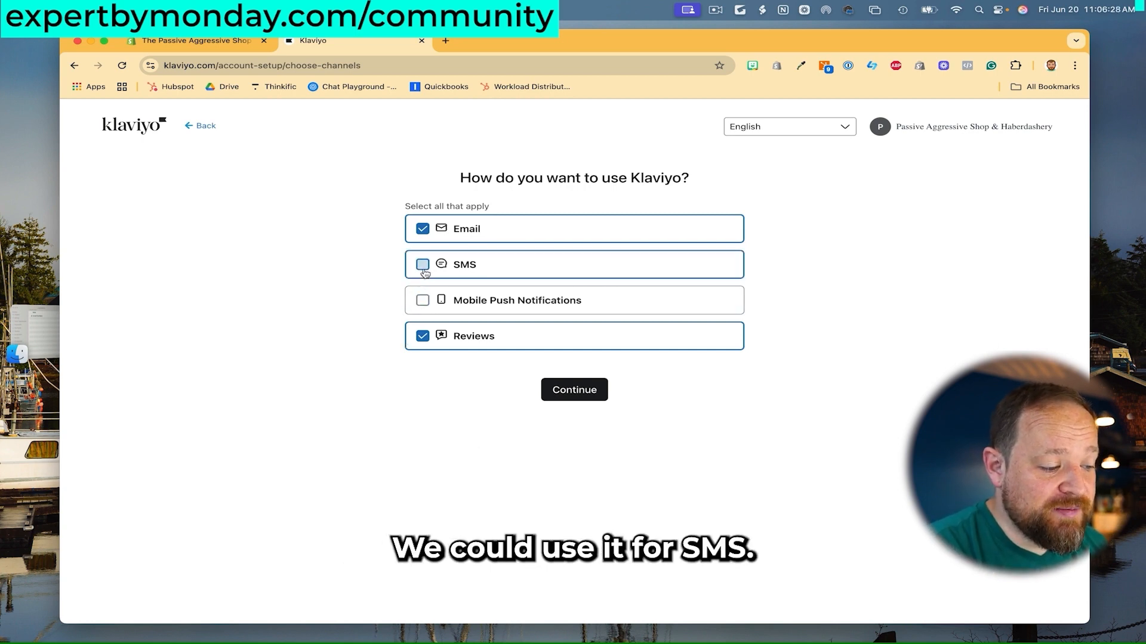
{"action": "left_click", "coordinate": [423, 300]}
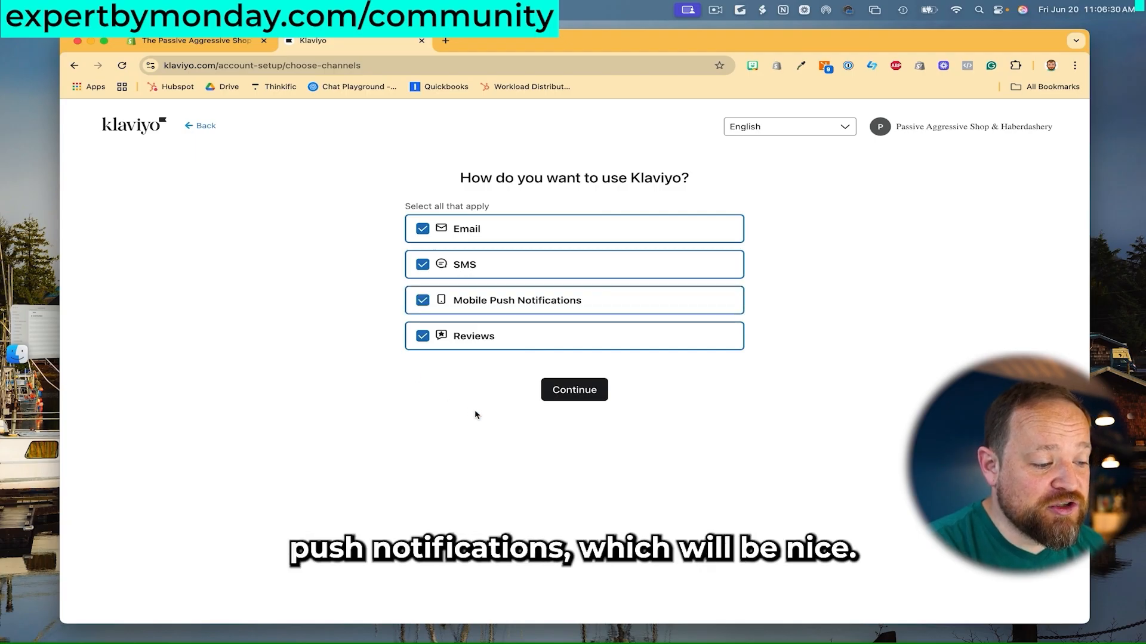
{"action": "left_click", "coordinate": [573, 390]}
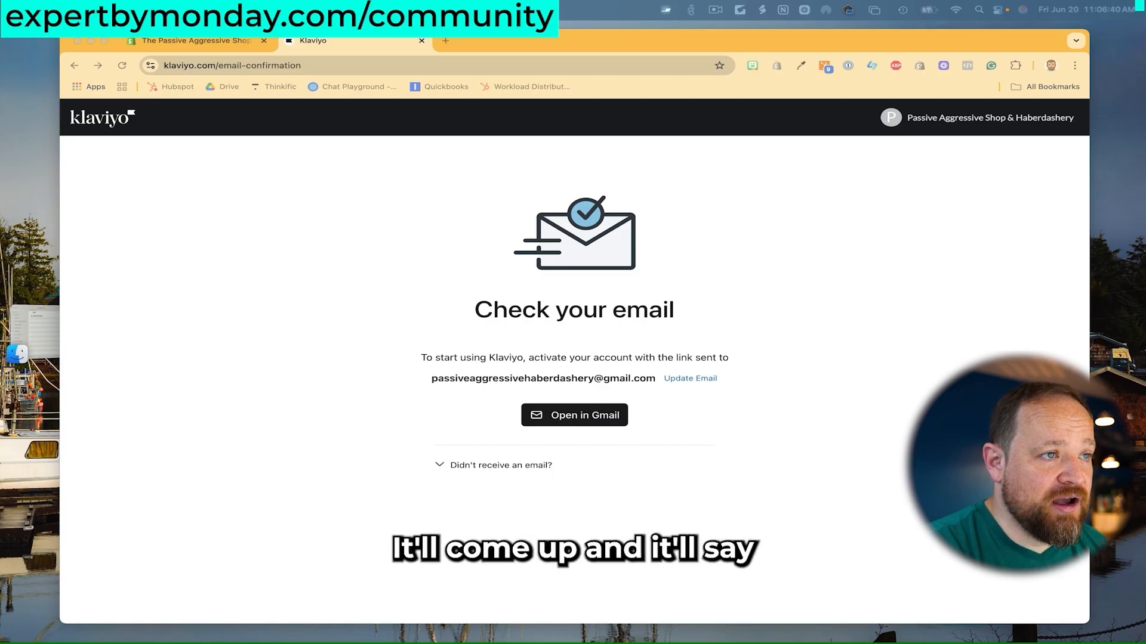
Paste the emailed Klaviyo confirmation link into the Klaviyo tab's address bar and open it.
{"action": "left_click_drag", "start_coordinate": [686, 0], "coordinate": [686, 0]}
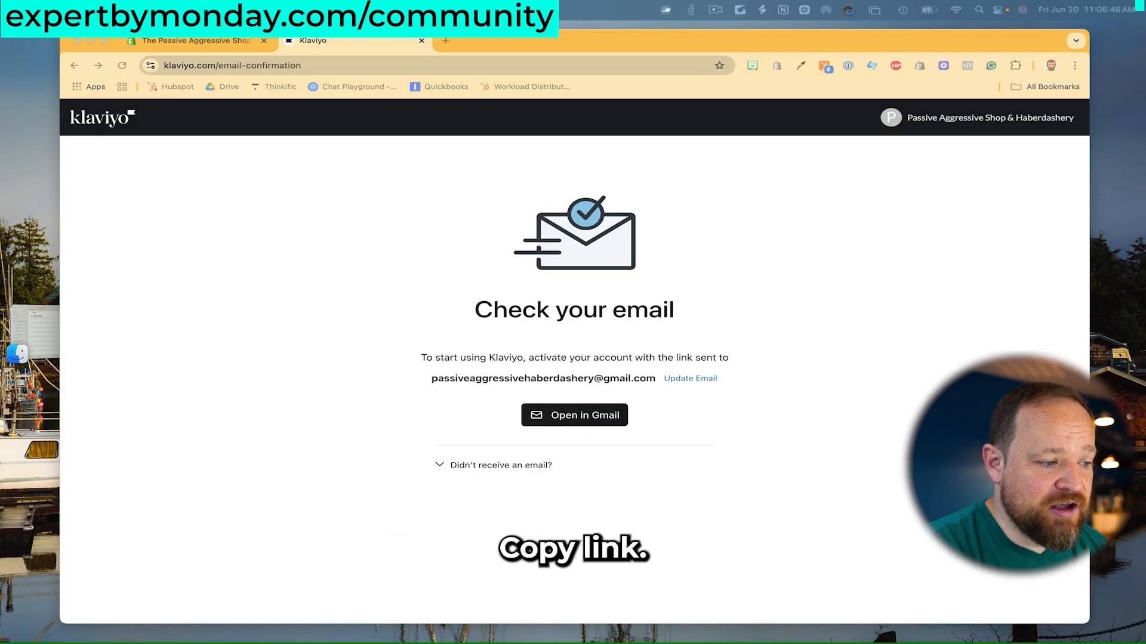
{"action": "left_click", "coordinate": [321, 64]}
{"action": "key", "text": "super+v"}
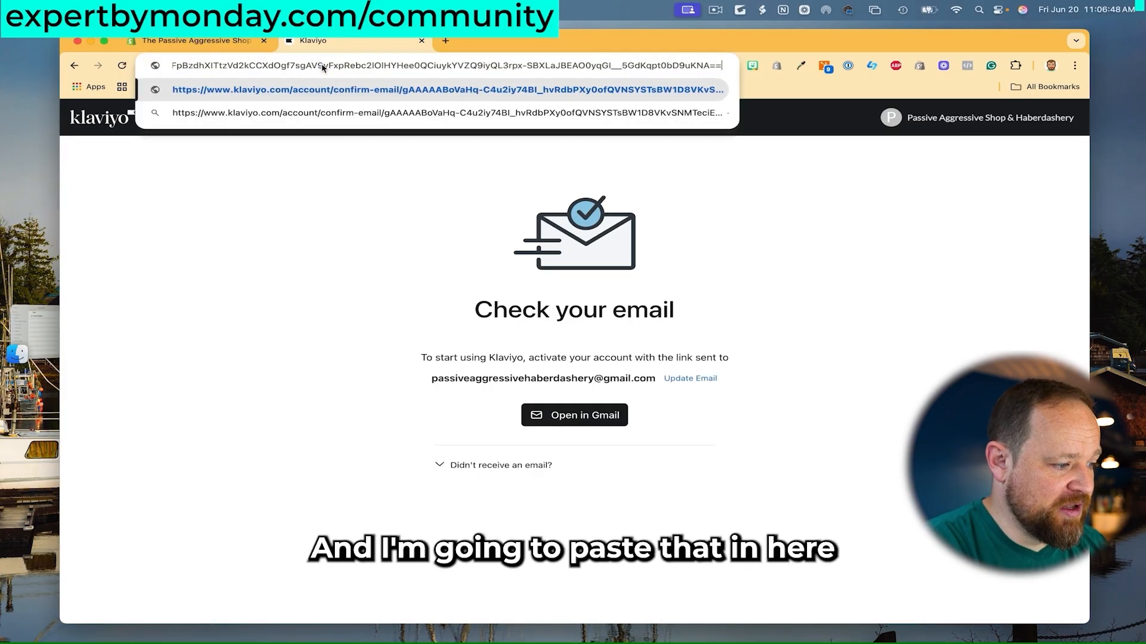
{"action": "key", "text": "Return"}
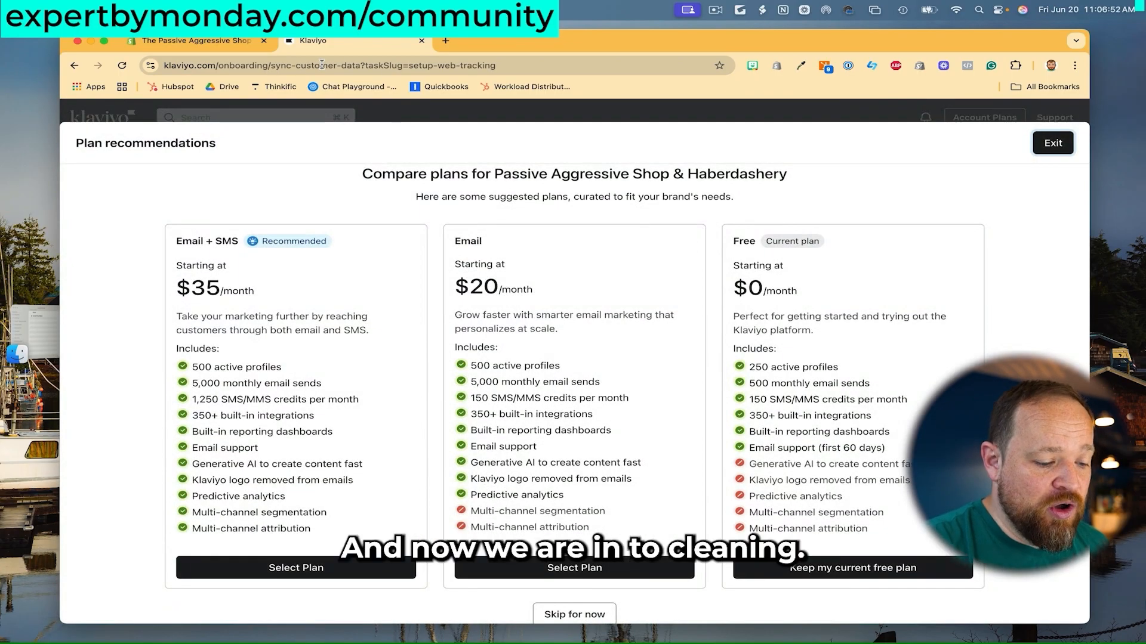
Decline the plan recommendations and keep the current free plan.
{"action": "scroll", "coordinate": [424, 346], "scroll_direction": "down", "scroll_amount": 1}
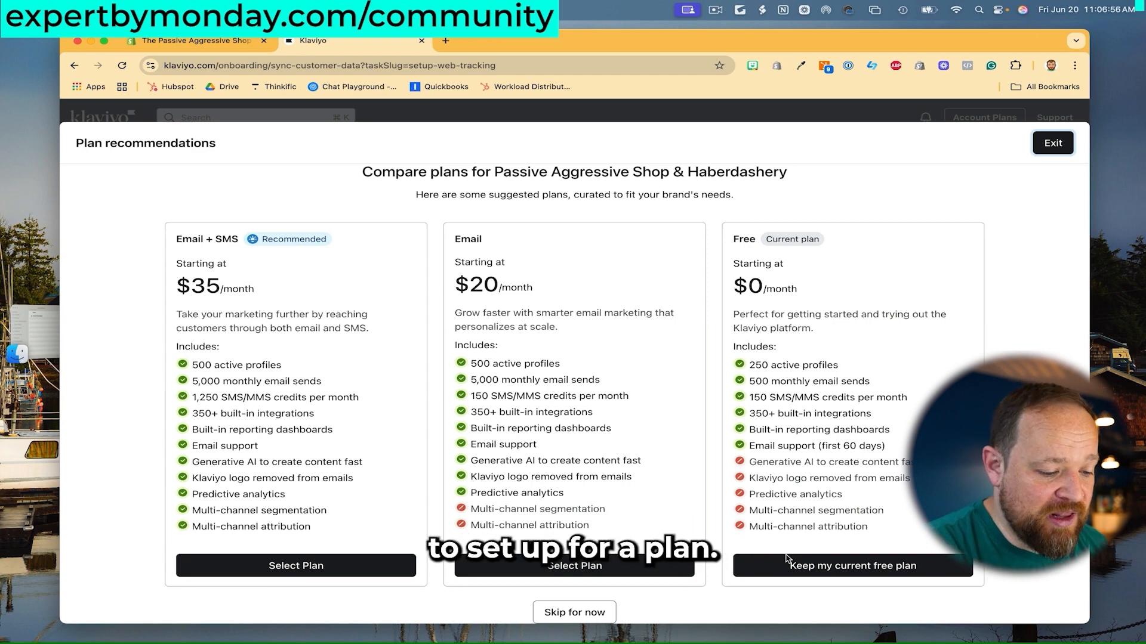
{"action": "left_click", "coordinate": [842, 567]}
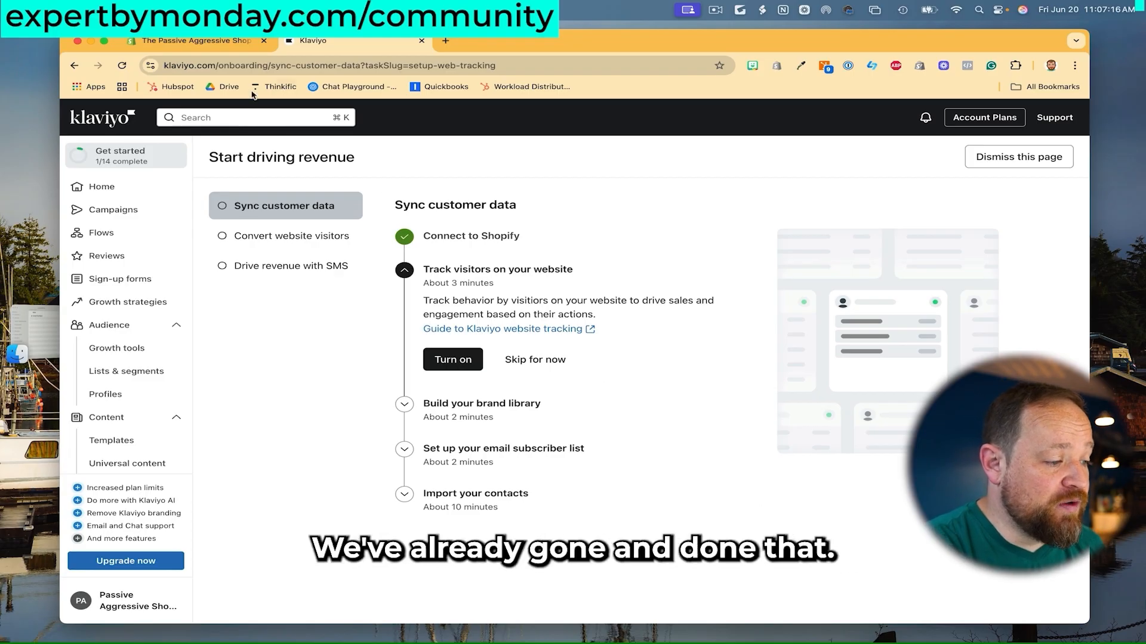
Check Shopify's installed apps list to confirm the Klaviyo app is there.
{"action": "left_click", "coordinate": [185, 41]}
{"action": "left_click", "coordinate": [404, 111]}
{"action": "left_click", "coordinate": [381, 139]}
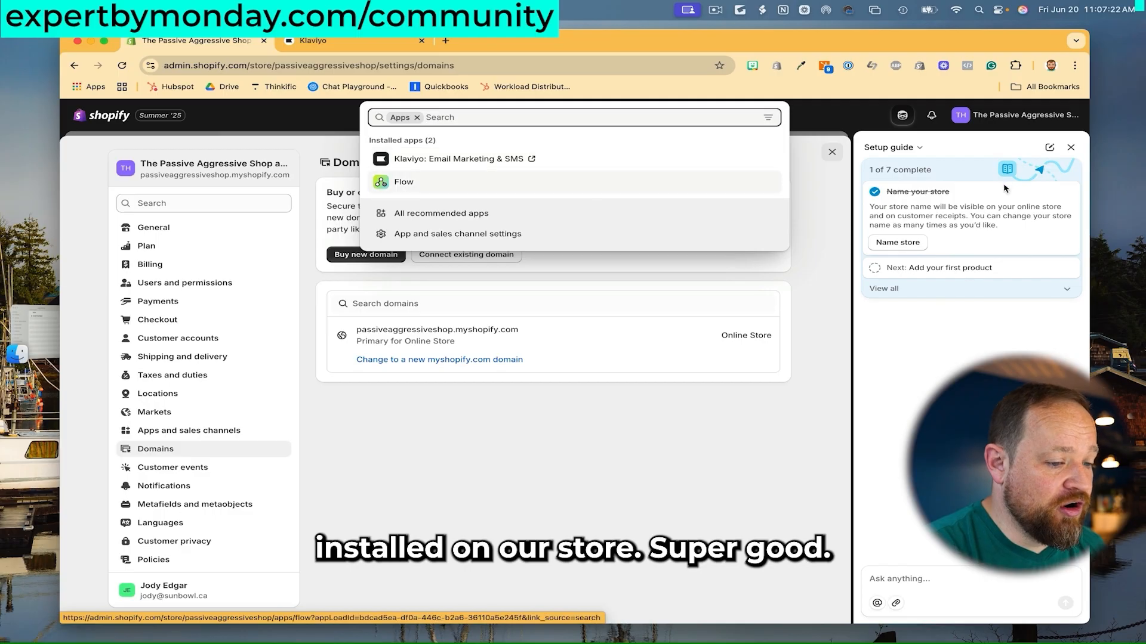
{"action": "left_click", "coordinate": [831, 152]}
Turn on website visitor tracking from Klaviyo's onboarding via Shopify's theme editor.
{"action": "left_click", "coordinate": [353, 43]}
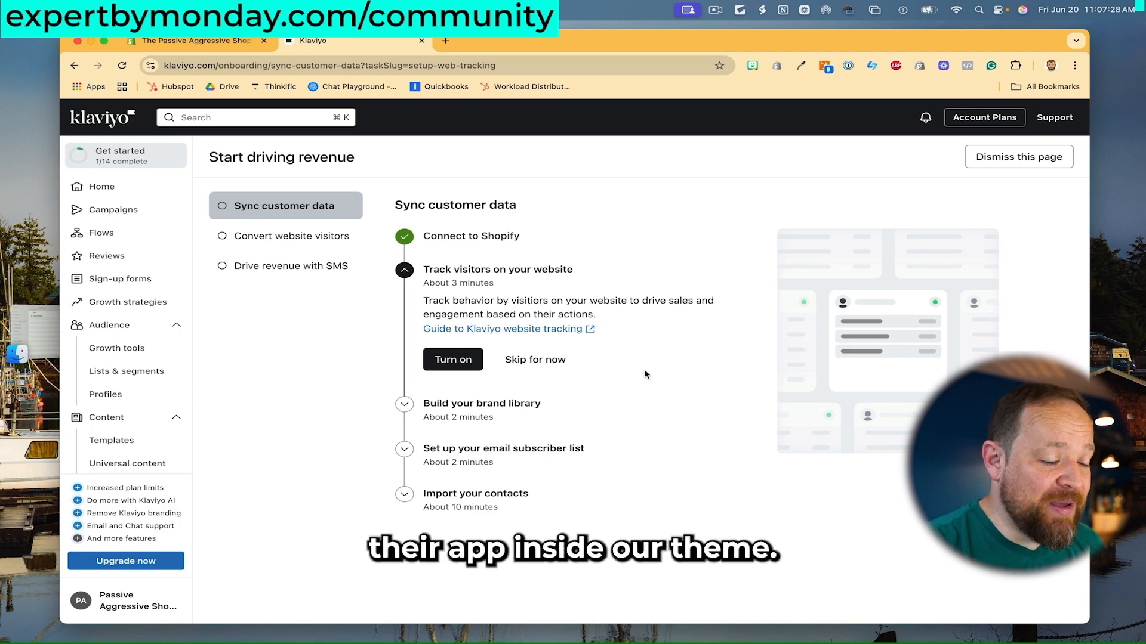
{"action": "left_click", "coordinate": [452, 359]}
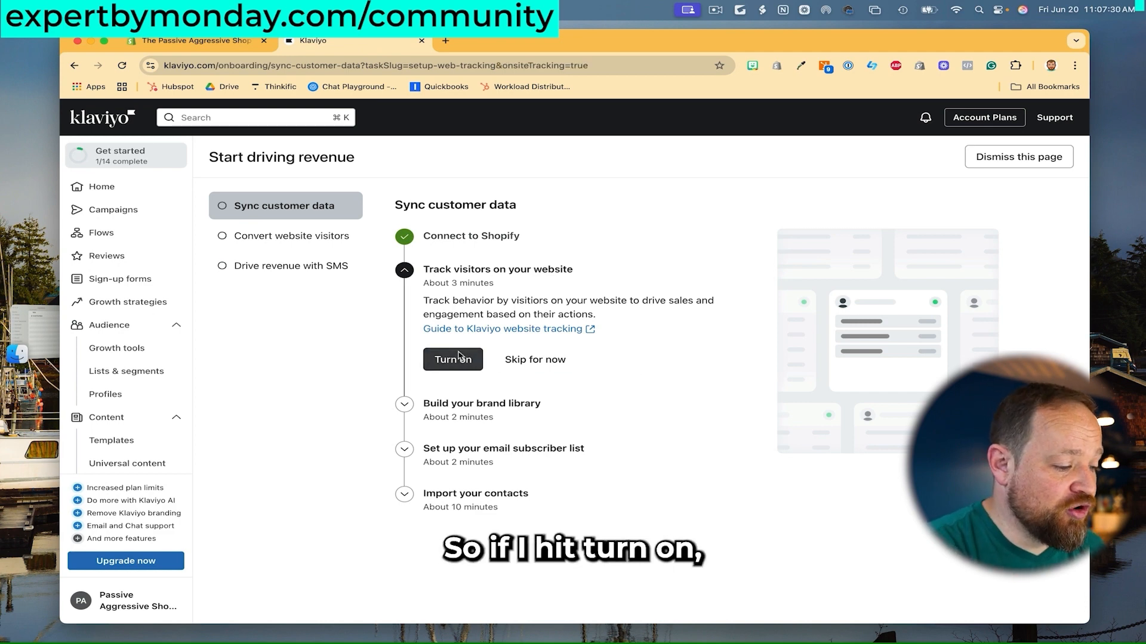
{"action": "left_click", "coordinate": [197, 321]}
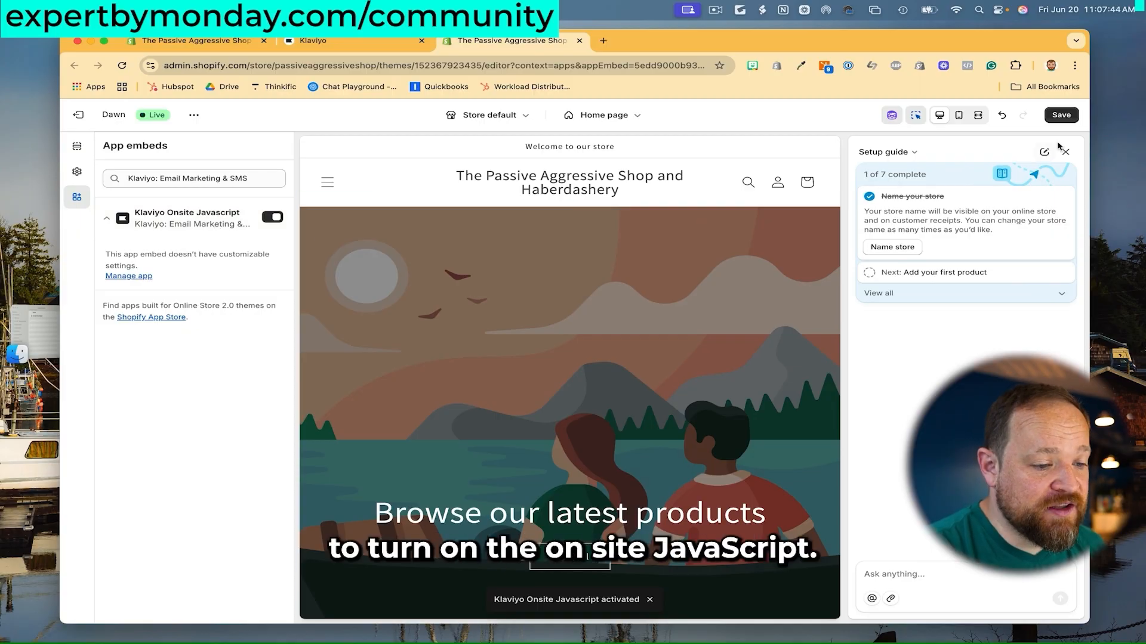
Save the theme with Klaviyo Onsite Javascript enabled, then return to Klaviyo's checklist.
{"action": "left_click", "coordinate": [1062, 115]}
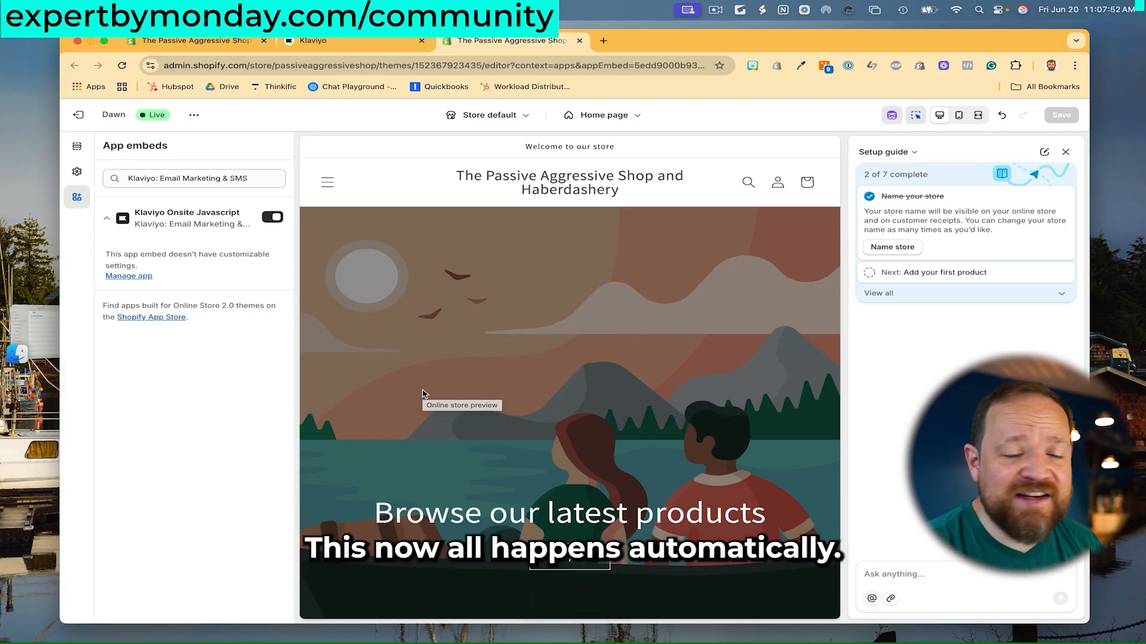
{"action": "left_click", "coordinate": [353, 43]}
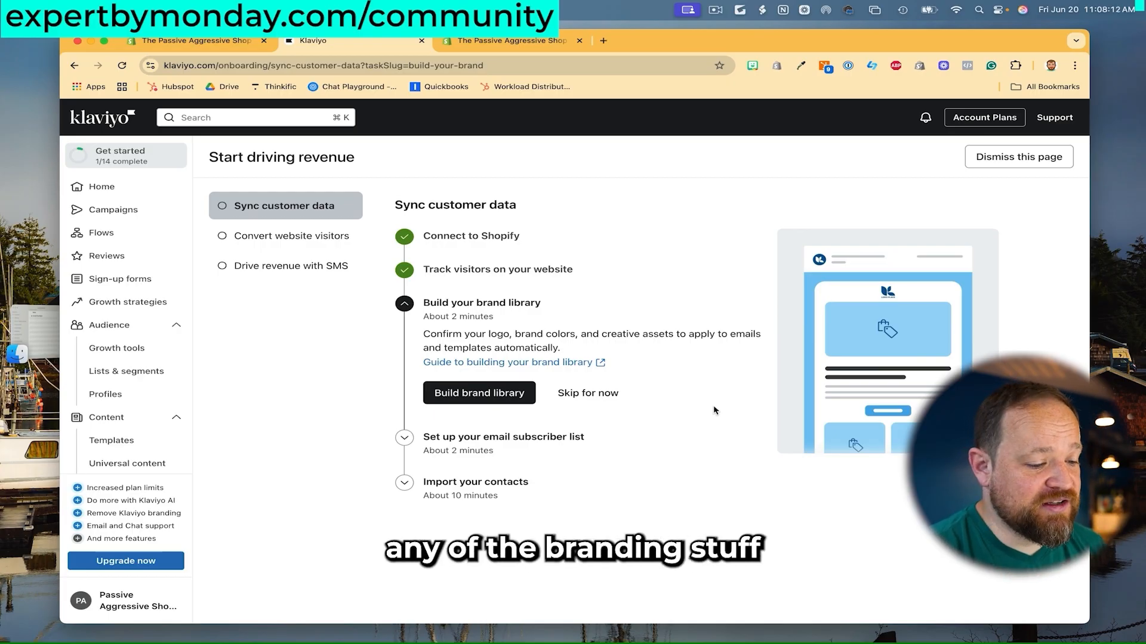
Skip the brand library step and start the email subscriber list setup.
{"action": "left_click", "coordinate": [588, 394]}
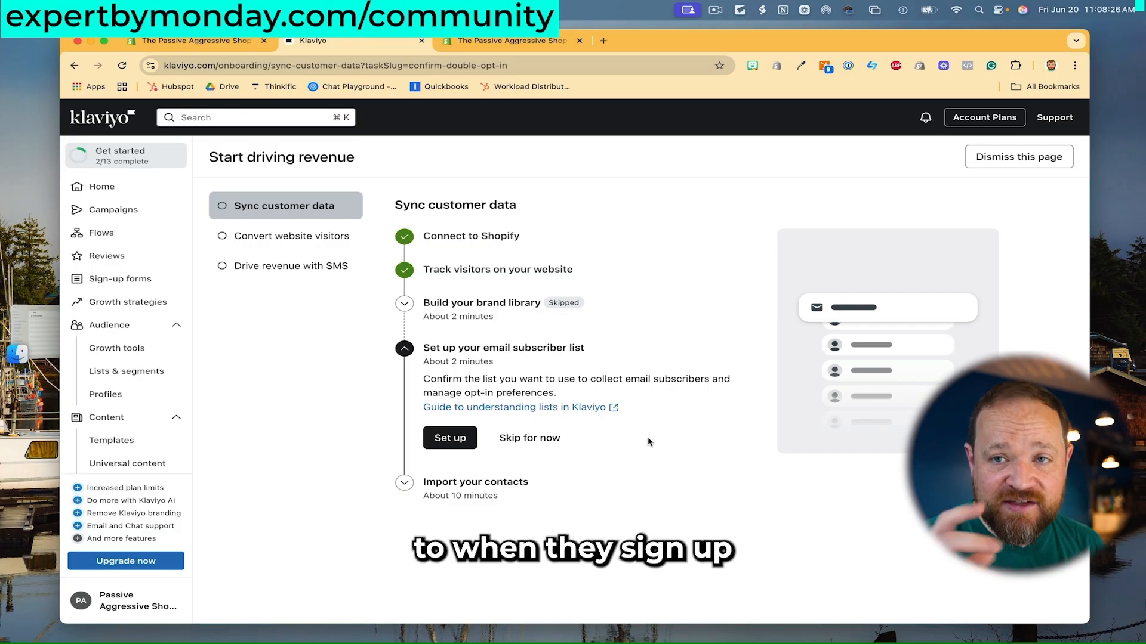
{"action": "left_click", "coordinate": [452, 440]}
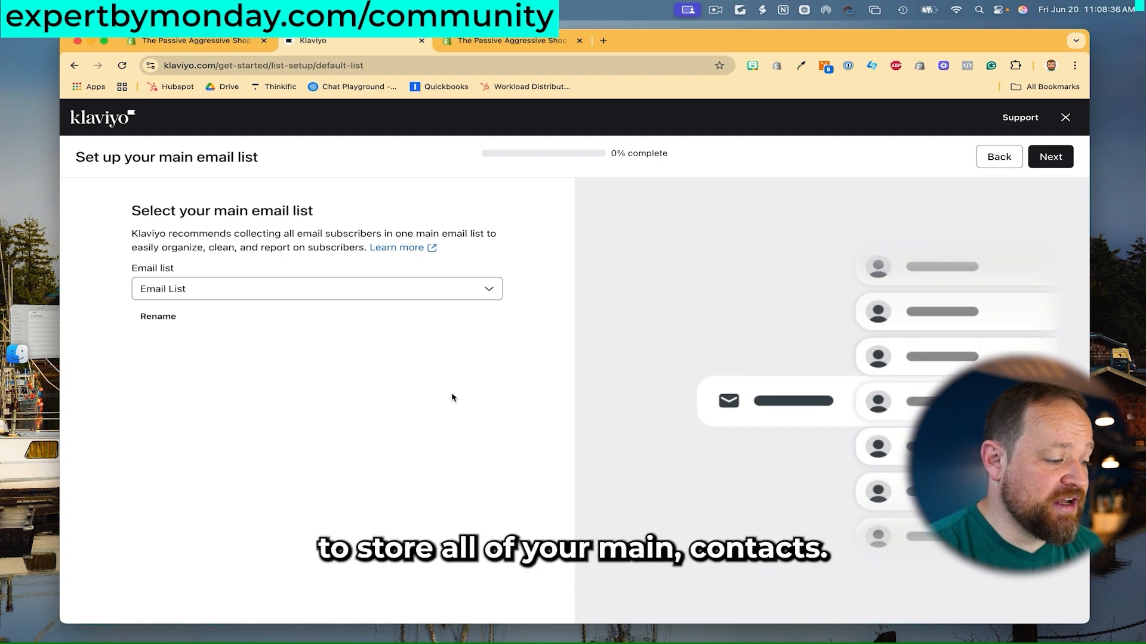
Keep Email List as the main list with double opt-in and finish the setup.
{"action": "left_click", "coordinate": [1057, 160]}
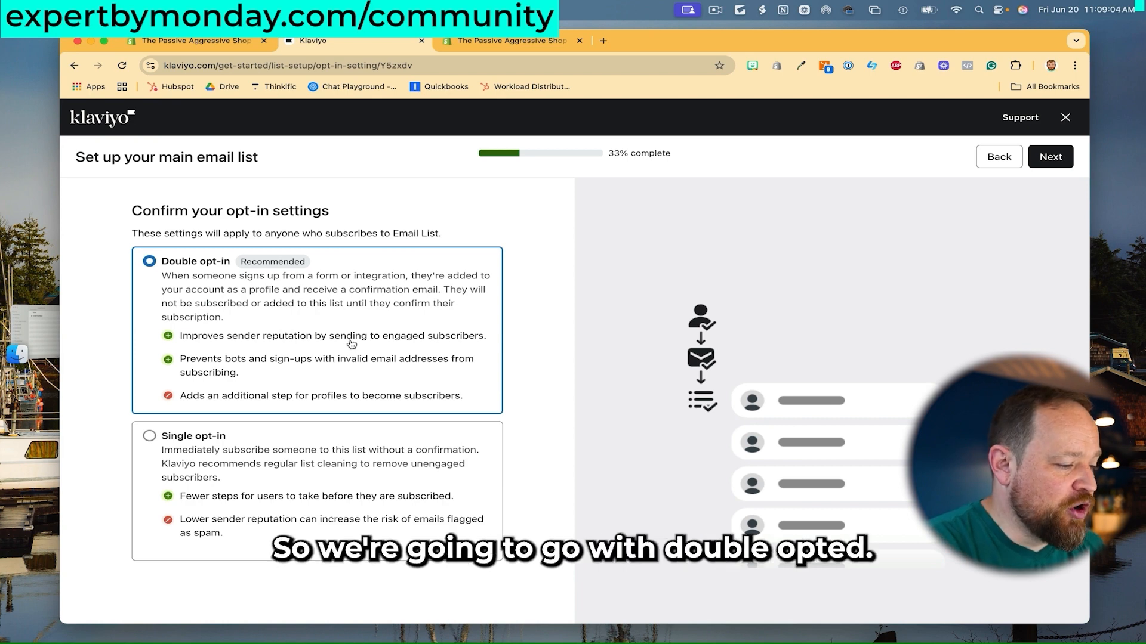
{"action": "left_click", "coordinate": [1050, 161]}
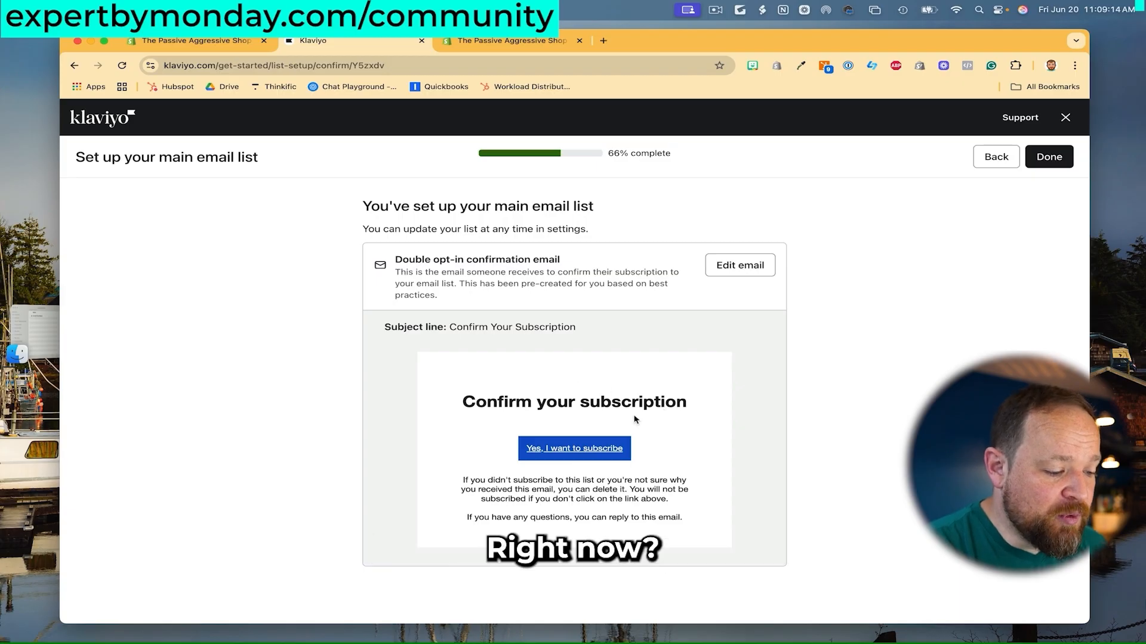
{"action": "left_click", "coordinate": [1059, 168]}
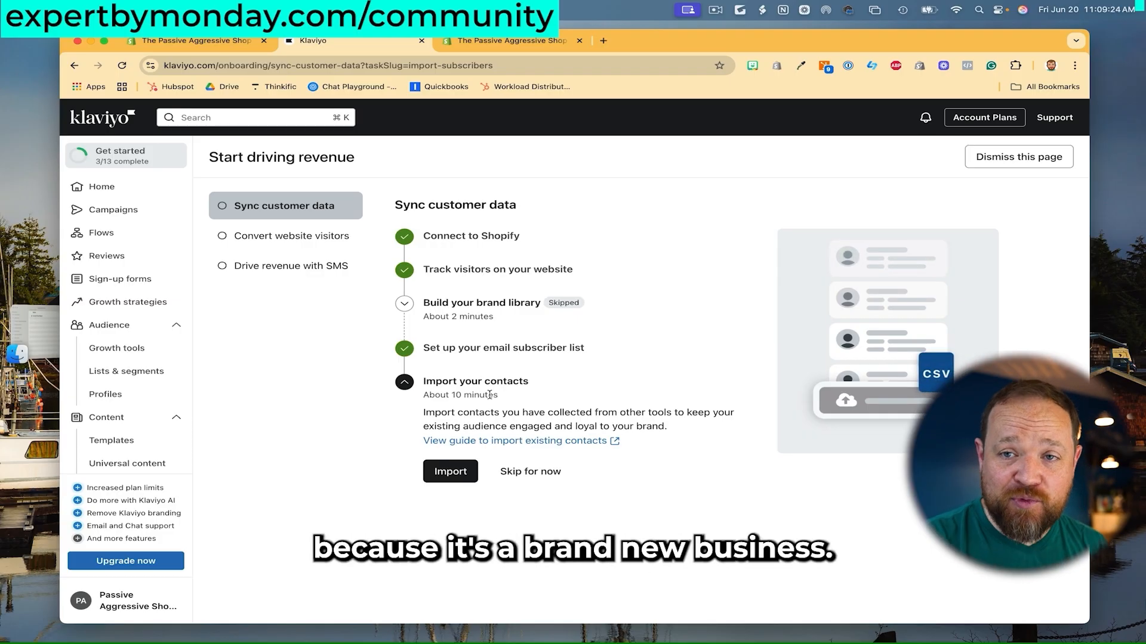
Skip the Import your contacts step.
{"action": "left_click", "coordinate": [530, 472]}
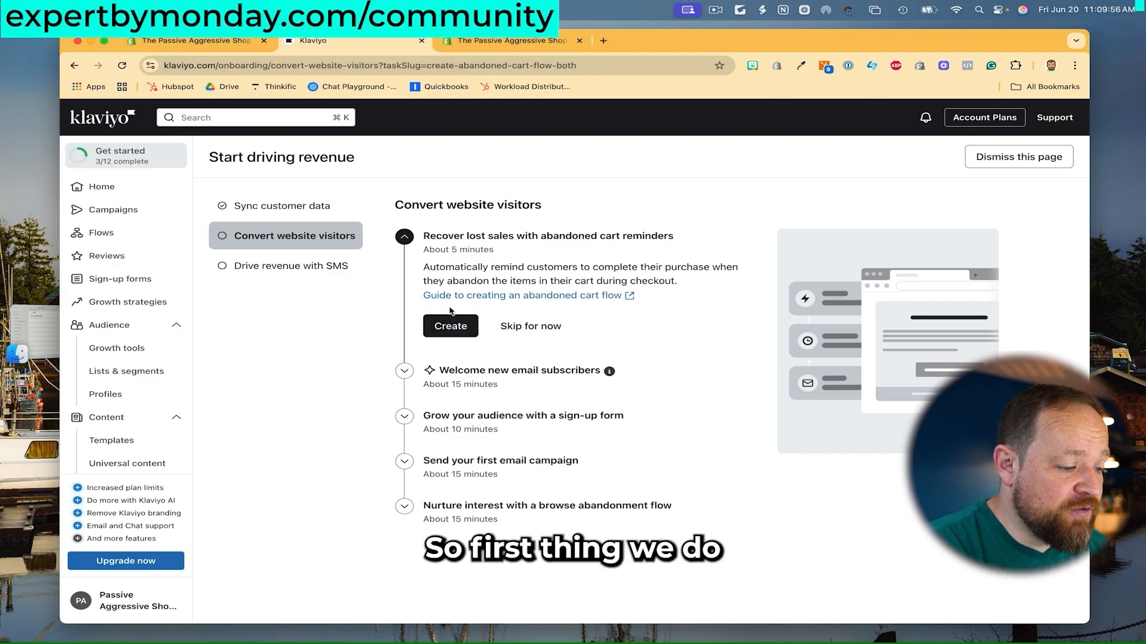
Start an Email-only abandoned cart flow using the Checkout Started trigger.
{"action": "left_click", "coordinate": [451, 326]}
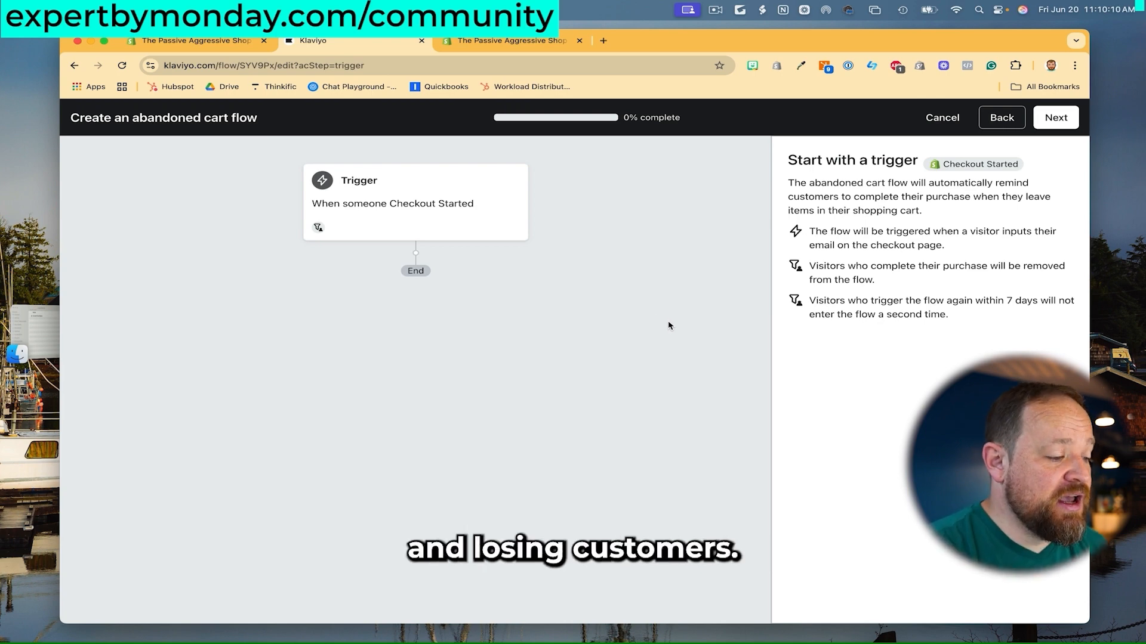
{"action": "left_click", "coordinate": [480, 197]}
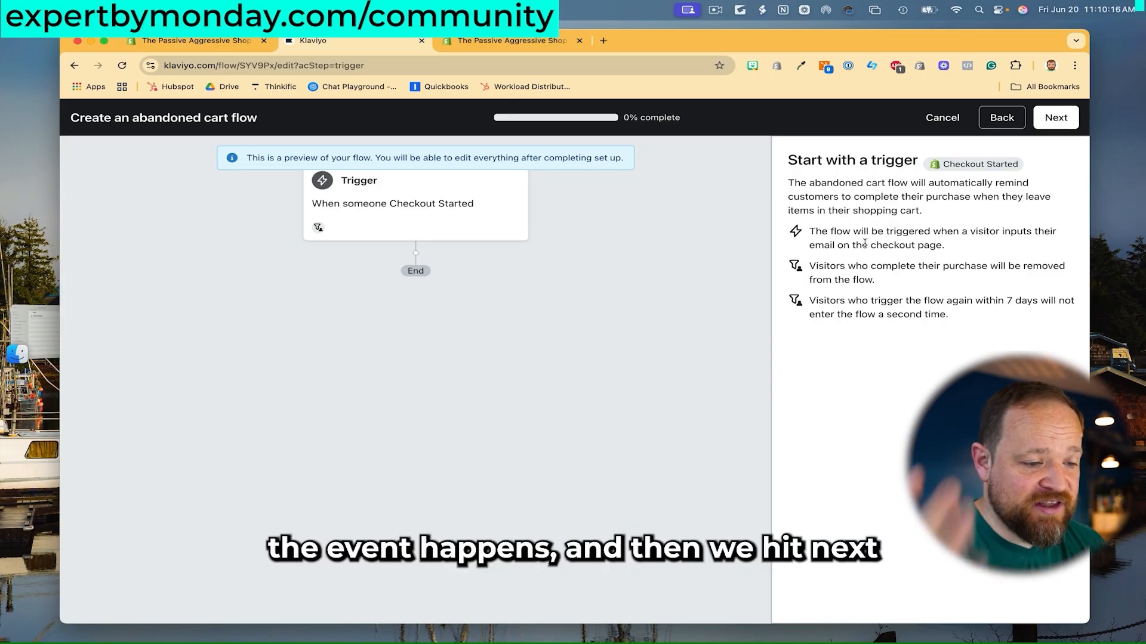
{"action": "left_click", "coordinate": [1056, 118]}
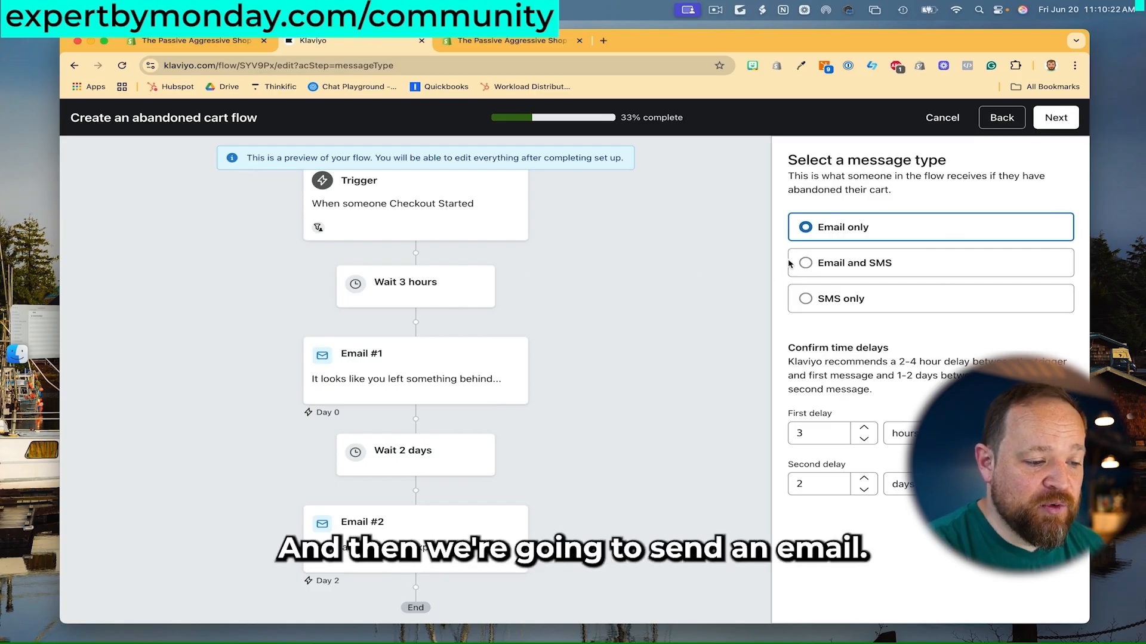
Set the first delay to 6 hours, leaving the second delay at 2 days.
{"action": "double_click", "coordinate": [842, 427]}
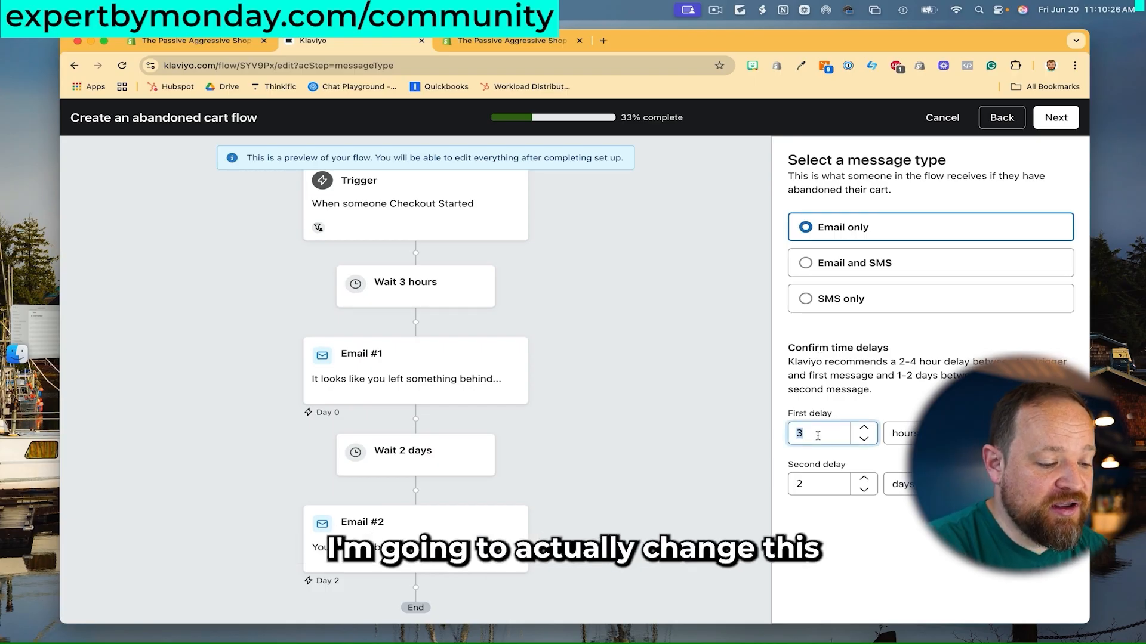
{"action": "type", "text": "6"}
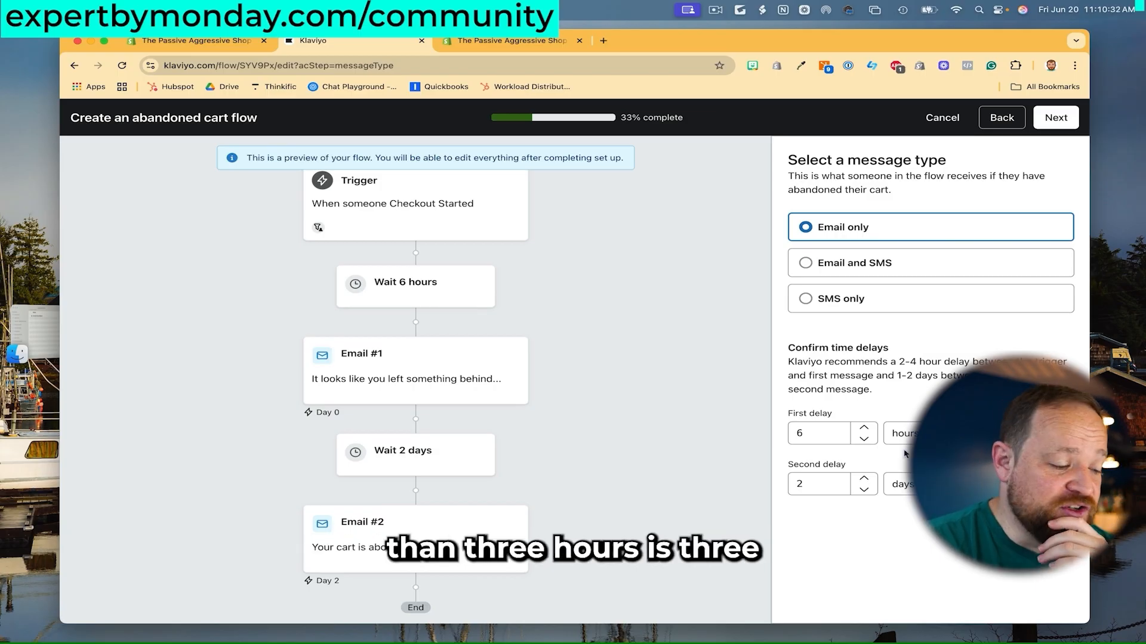
{"action": "scroll", "coordinate": [708, 414], "scroll_direction": "down", "scroll_amount": 1}
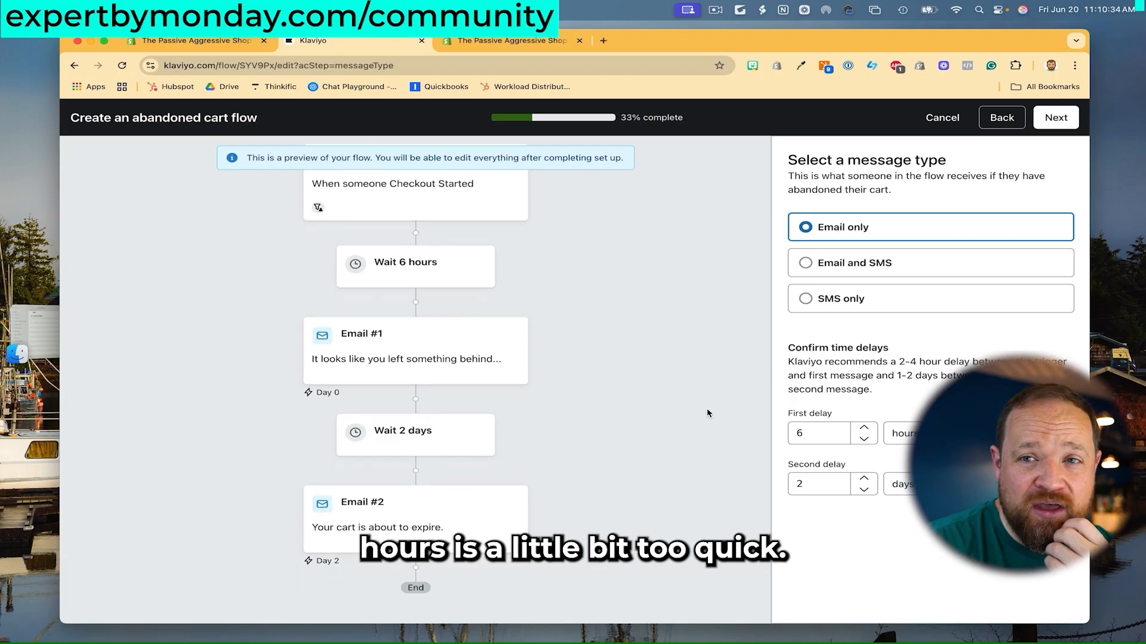
{"action": "scroll", "coordinate": [708, 413], "scroll_direction": "up", "scroll_amount": 1}
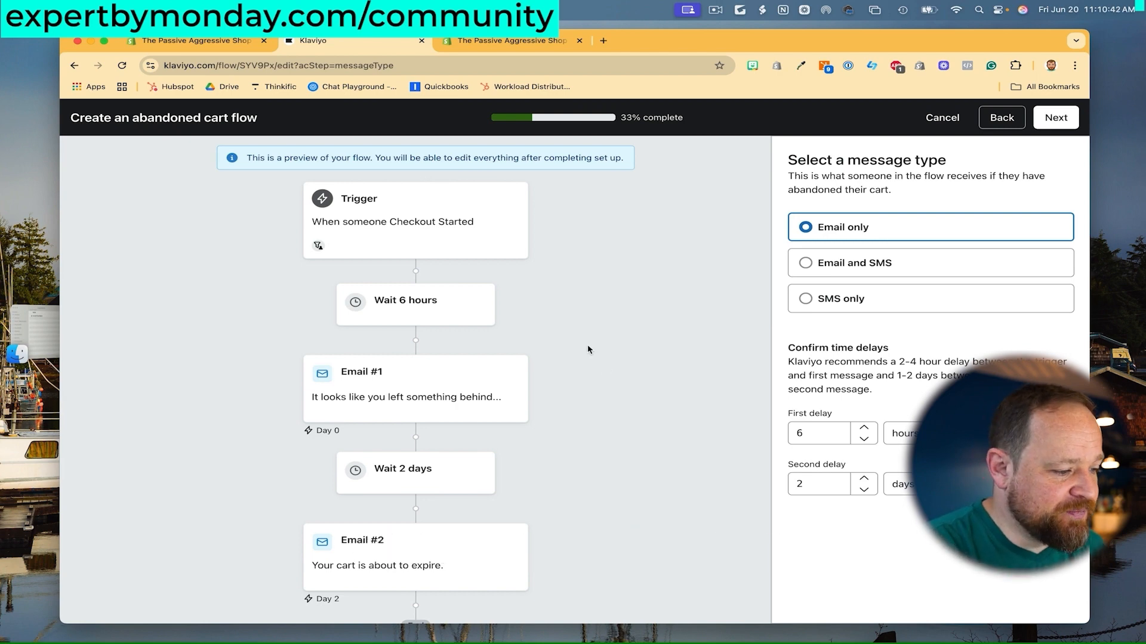
{"action": "scroll", "coordinate": [589, 381], "scroll_direction": "down", "scroll_amount": 1}
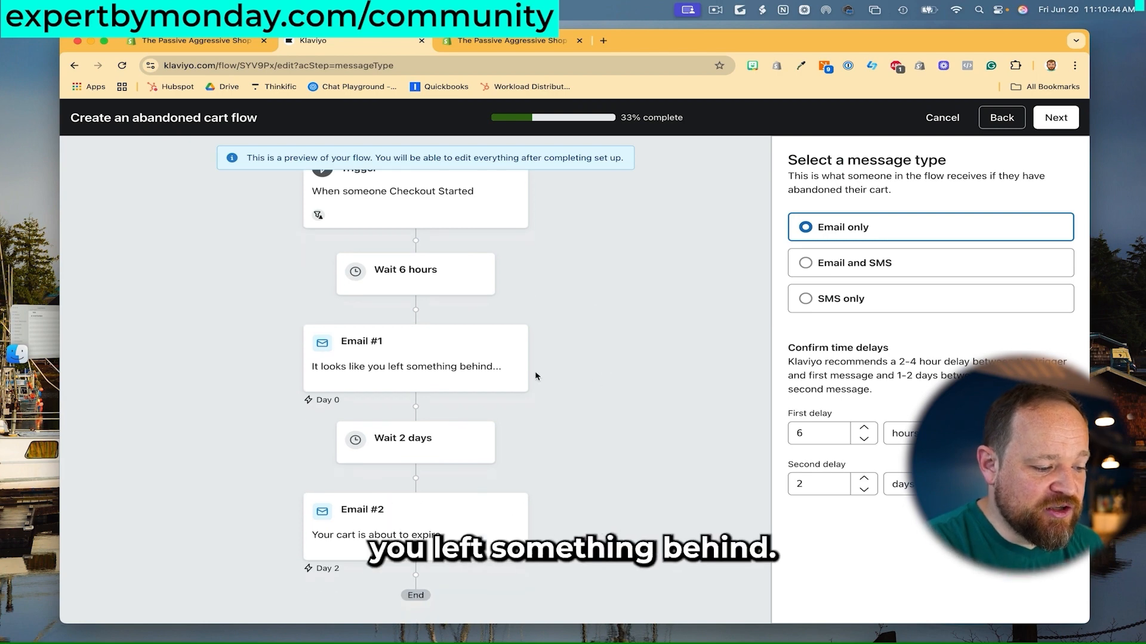
{"action": "scroll", "coordinate": [533, 379], "scroll_direction": "down", "scroll_amount": 1}
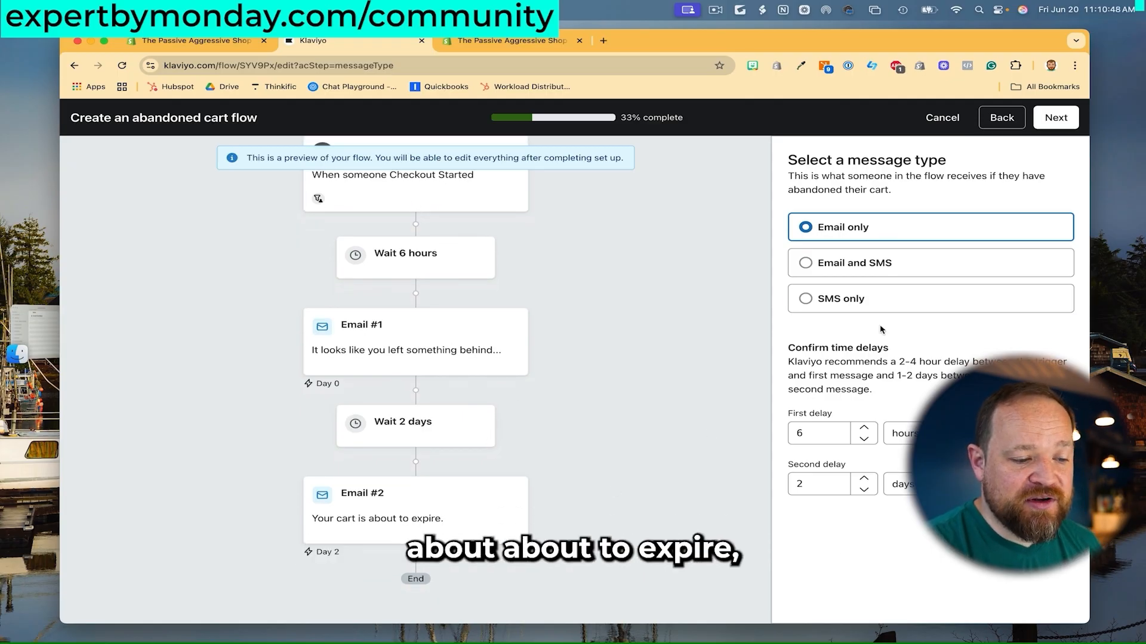
Confirm the sender website, email and CA$ Canada currency to create the Abandoned Cart Reminder flow.
{"action": "left_click", "coordinate": [1059, 126]}
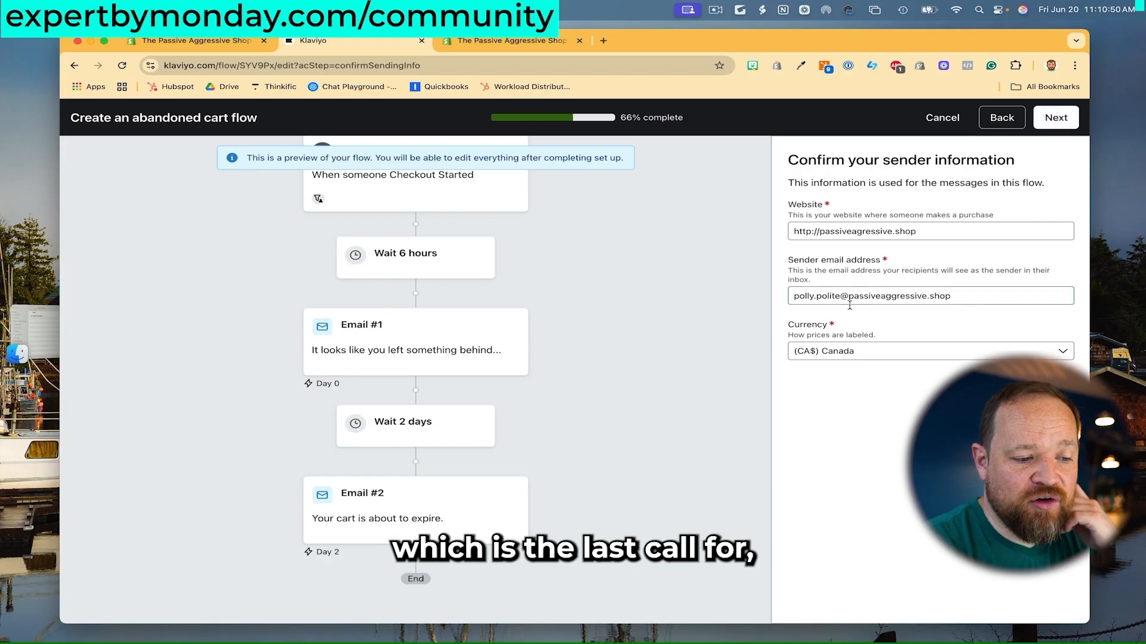
{"action": "scroll", "coordinate": [588, 370], "scroll_direction": "up", "scroll_amount": 2}
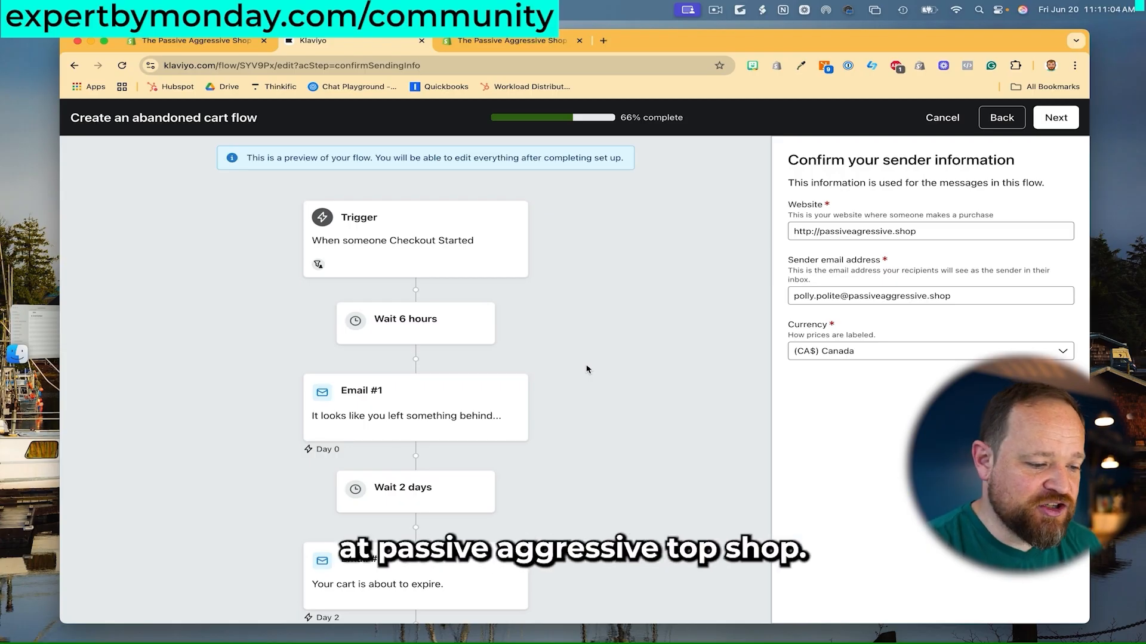
{"action": "left_click", "coordinate": [1053, 119]}
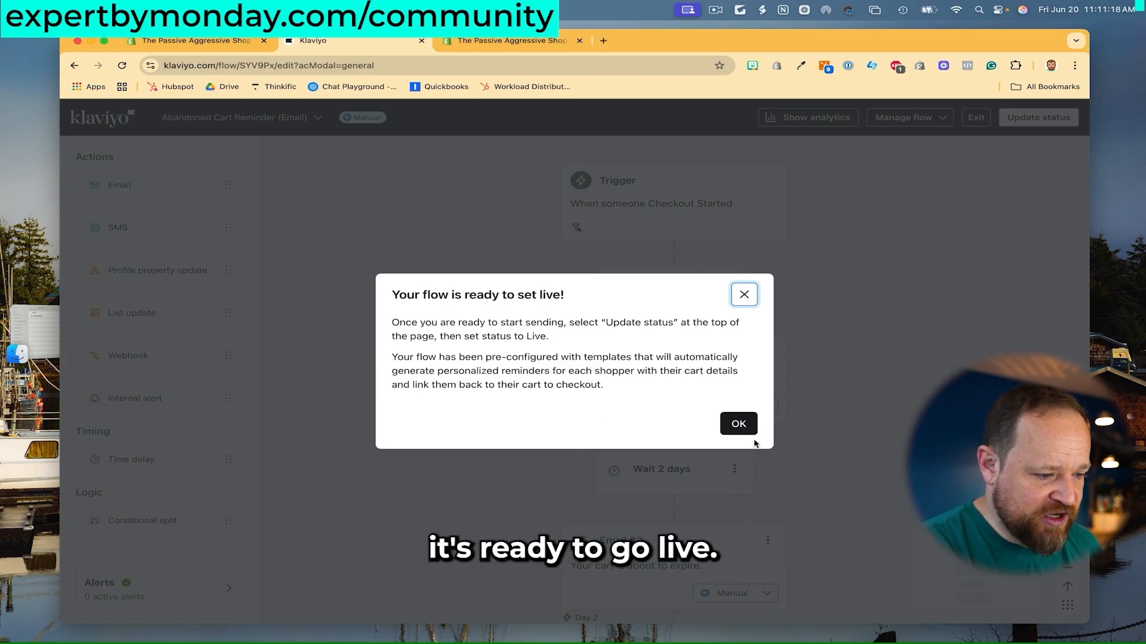
Dismiss the ready-to-set-live notice and preview the Abandoned Cart Reminder flow with a sample profile.
{"action": "left_click", "coordinate": [742, 426]}
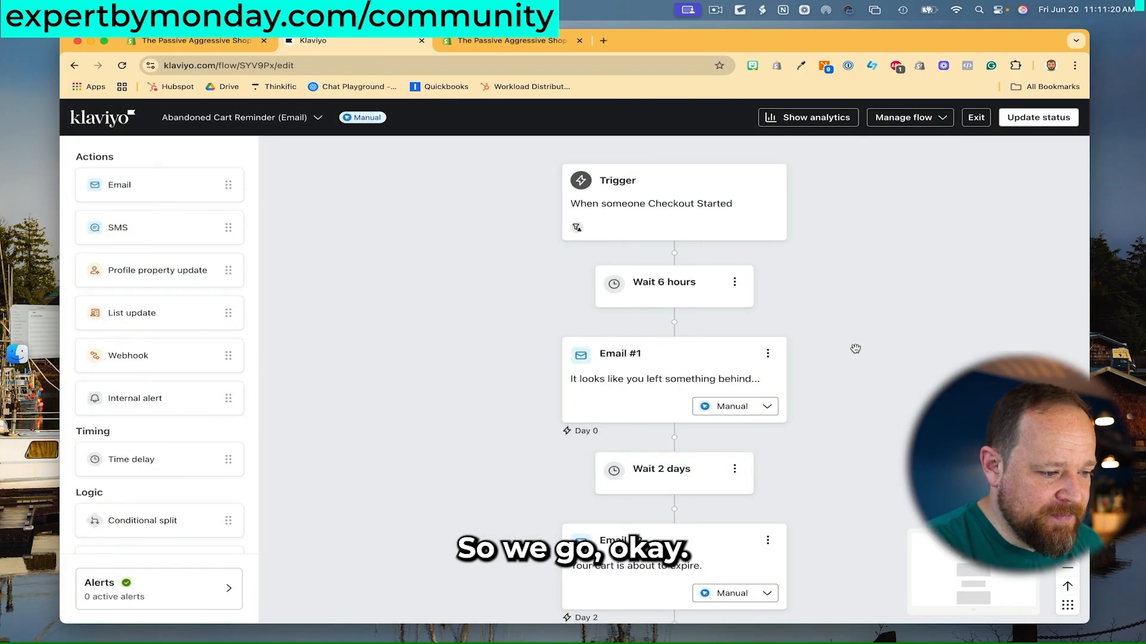
{"action": "left_click", "coordinate": [765, 408]}
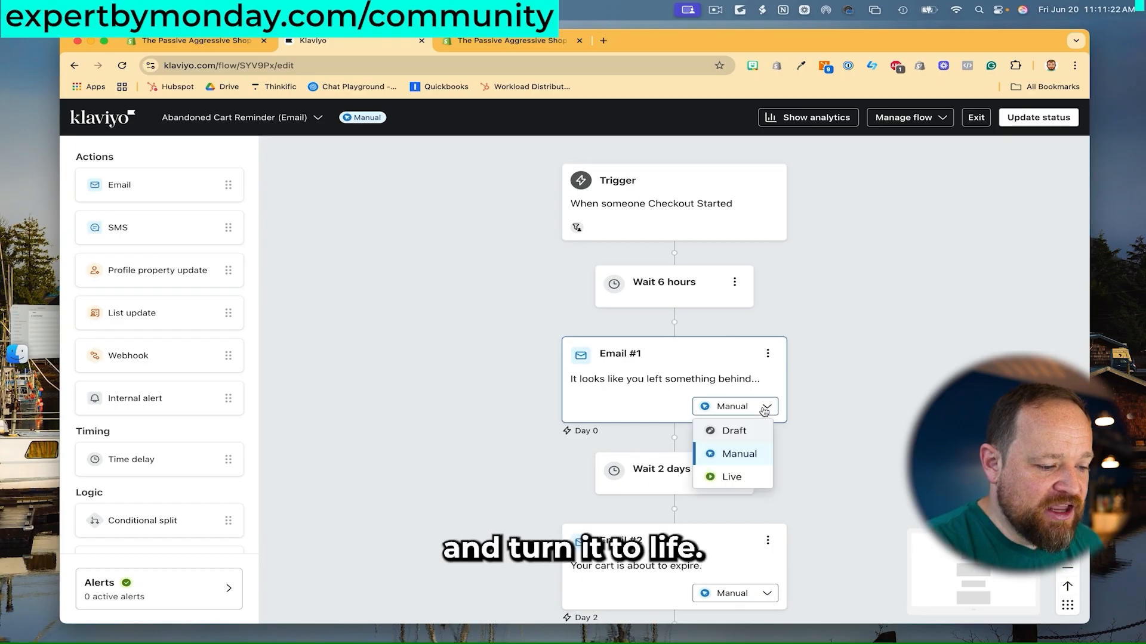
{"action": "left_click", "coordinate": [842, 364]}
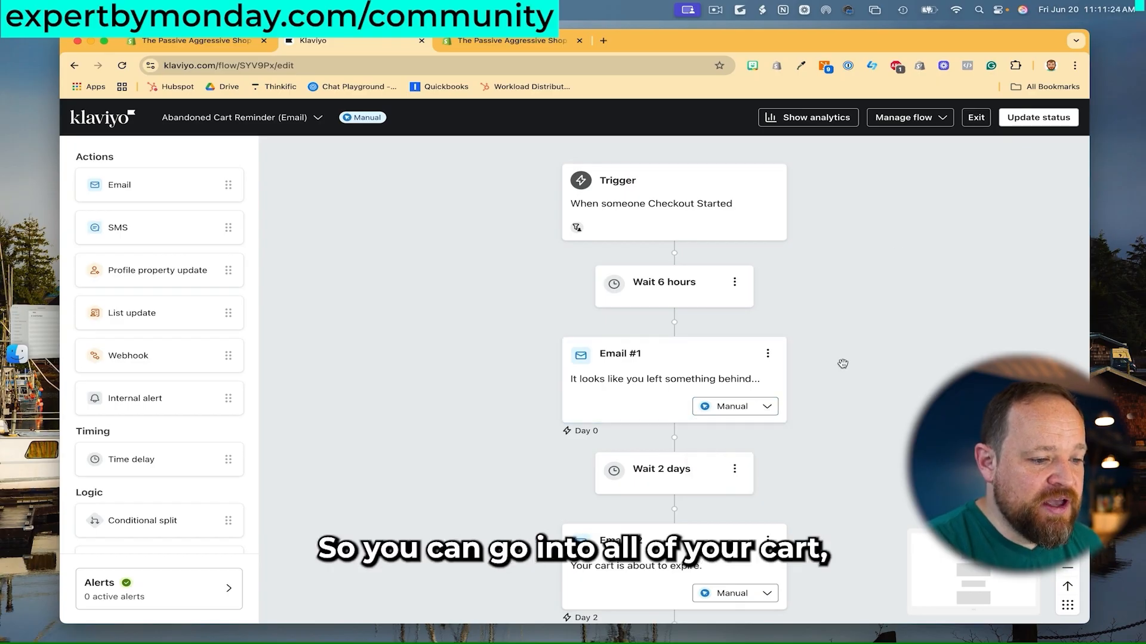
{"action": "left_click", "coordinate": [939, 119]}
{"action": "left_click", "coordinate": [792, 178]}
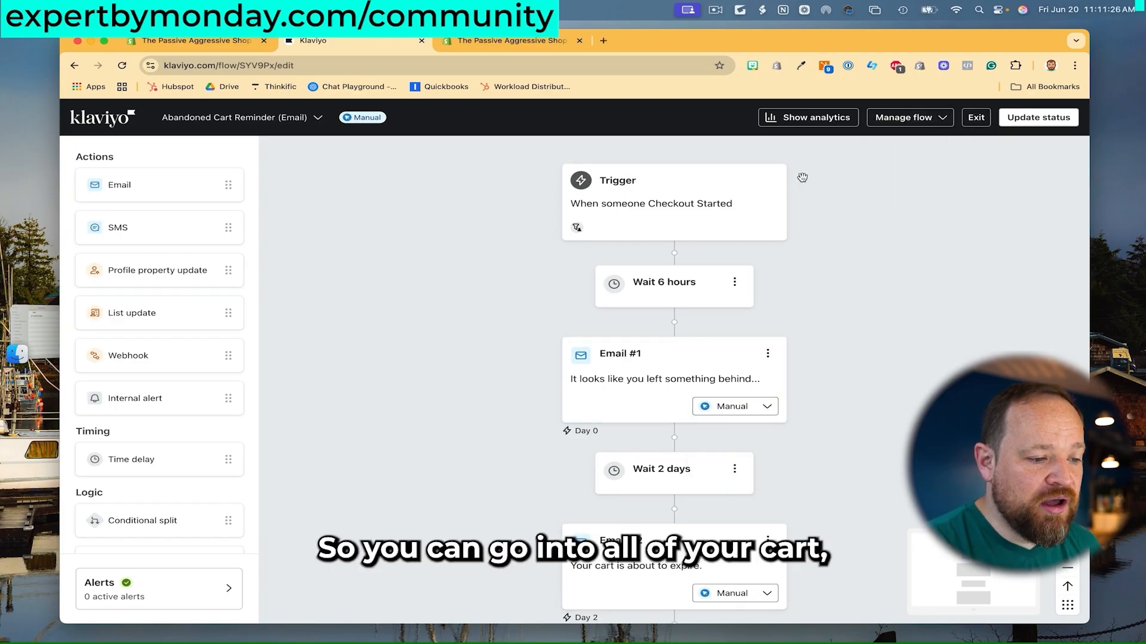
{"action": "left_click", "coordinate": [319, 120]}
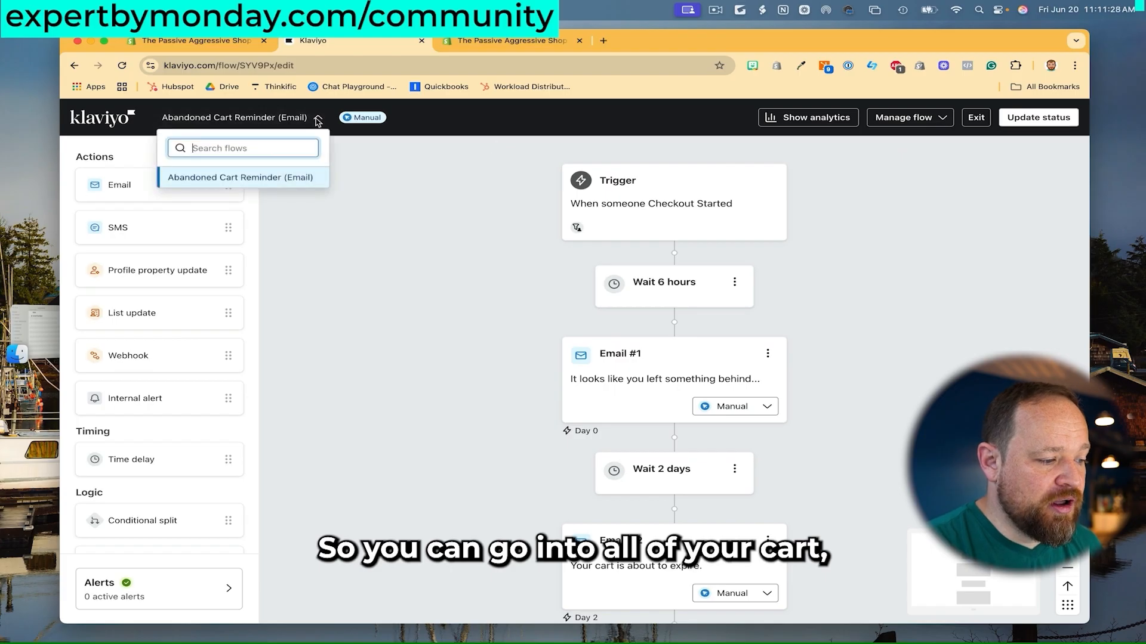
{"action": "left_click", "coordinate": [375, 117]}
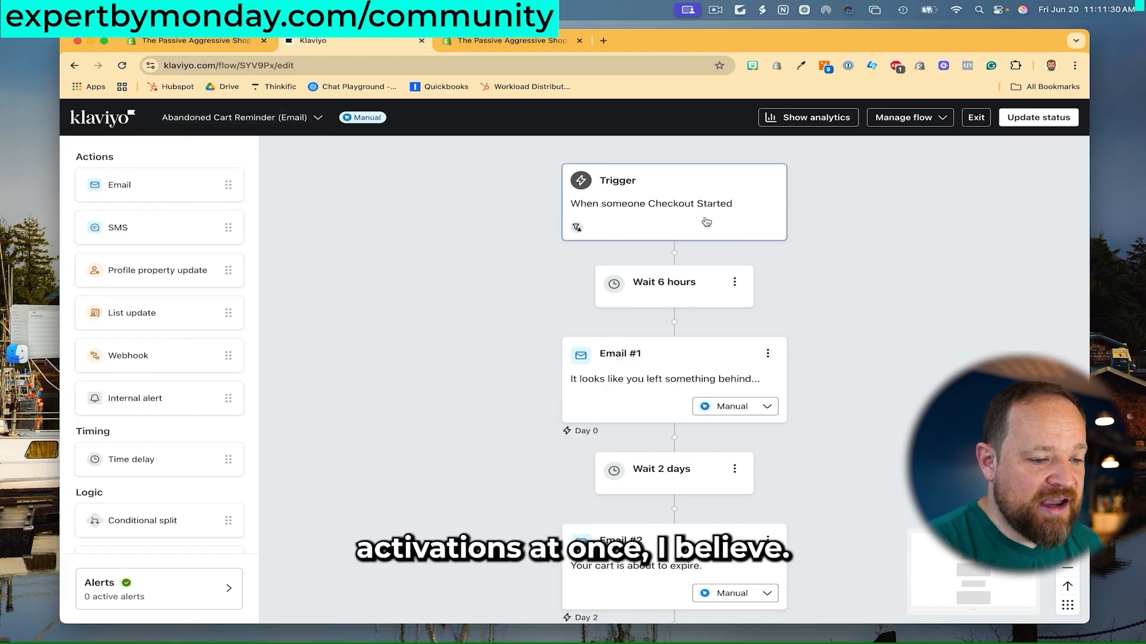
{"action": "scroll", "coordinate": [810, 274], "scroll_direction": "down", "scroll_amount": 3}
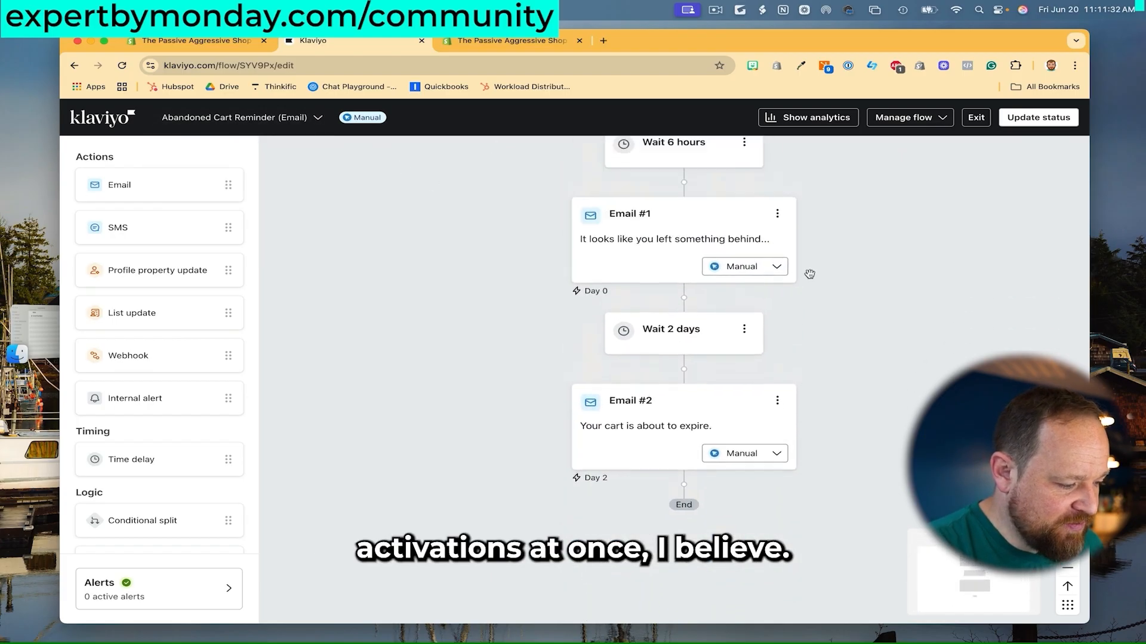
{"action": "left_click", "coordinate": [942, 121]}
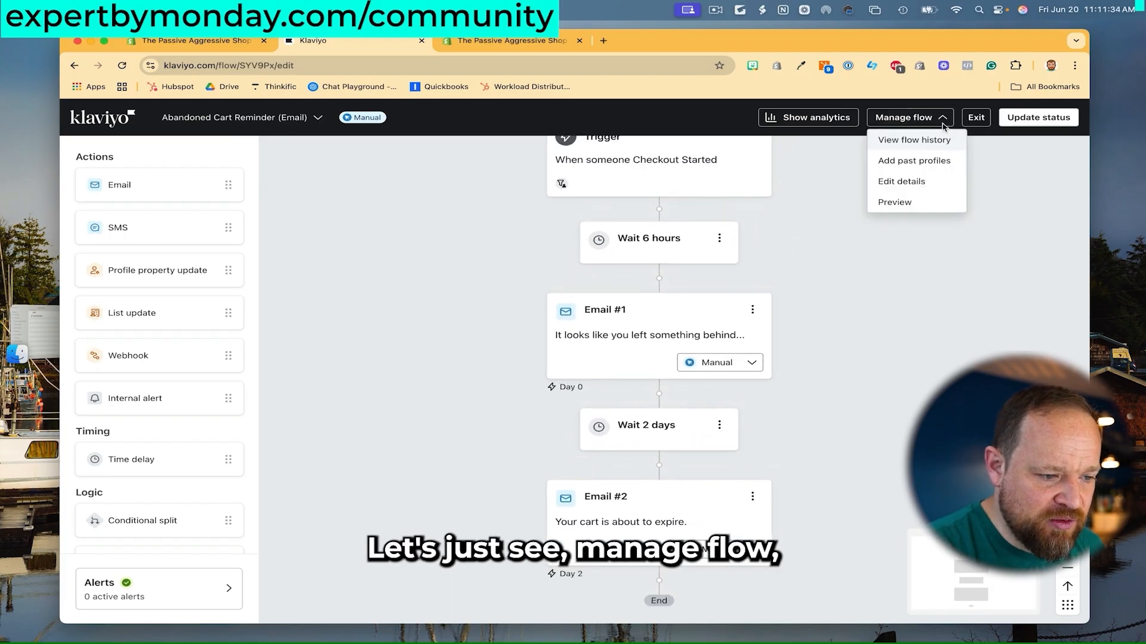
{"action": "left_click", "coordinate": [910, 203]}
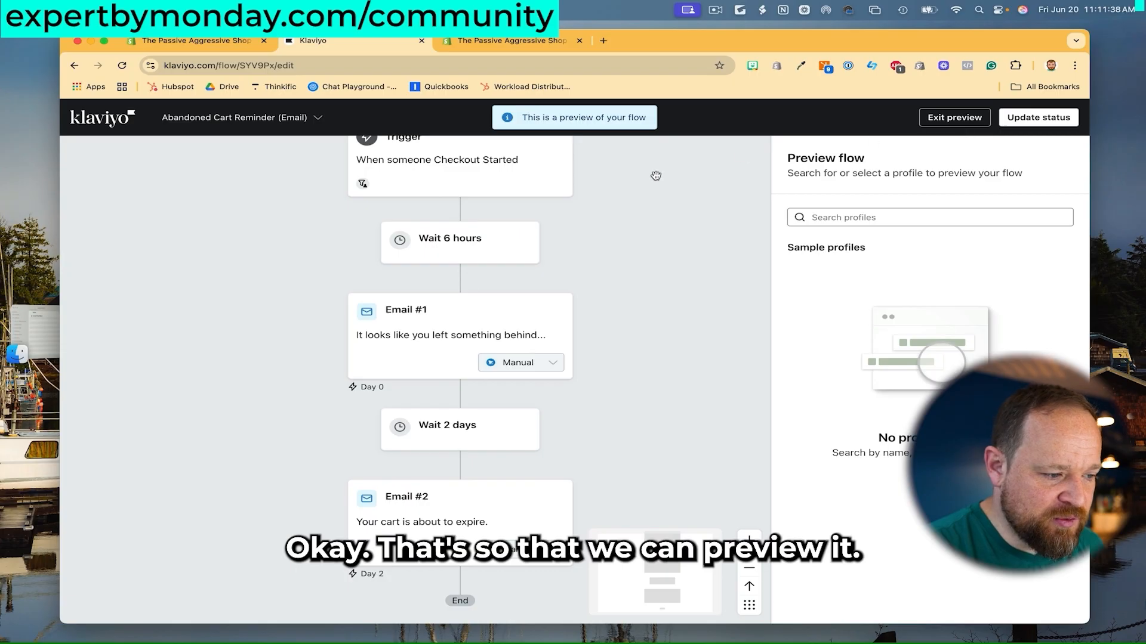
{"action": "scroll", "coordinate": [631, 271], "scroll_direction": "up", "scroll_amount": 2}
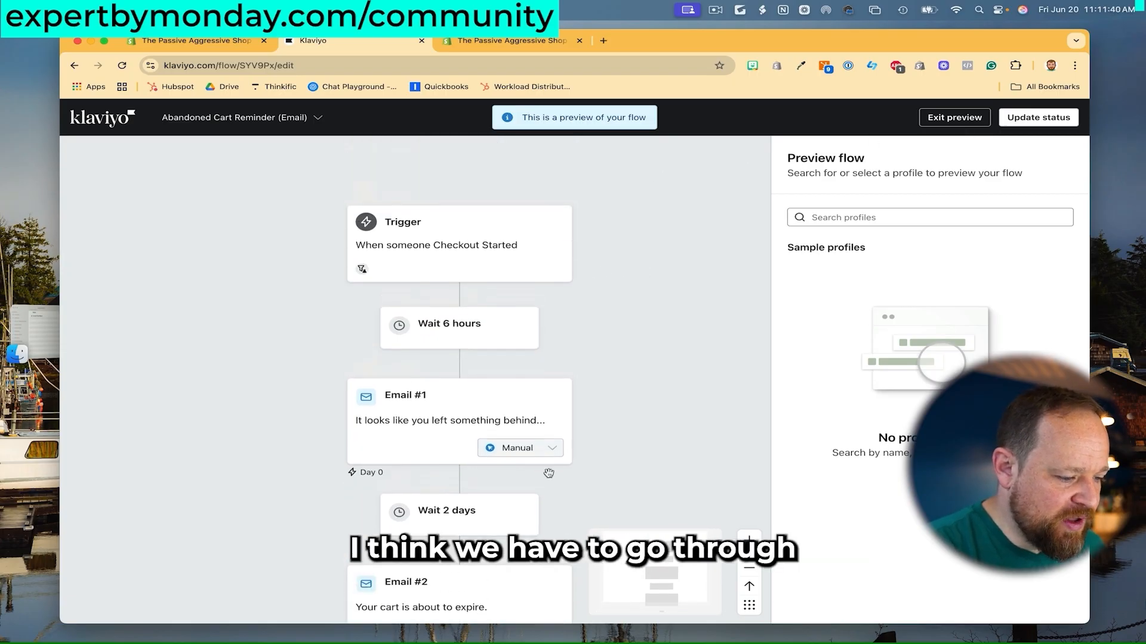
{"action": "left_click", "coordinate": [944, 122]}
Set both reminder emails, Email #1 and Email #2, to Live.
{"action": "left_click", "coordinate": [750, 448]}
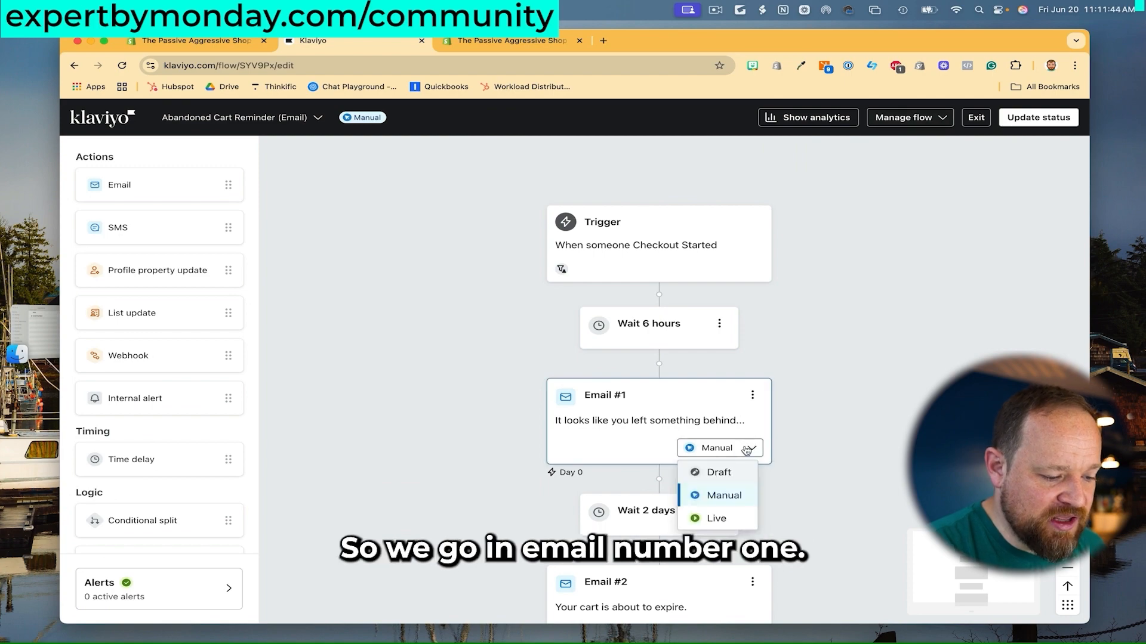
{"action": "left_click", "coordinate": [716, 519]}
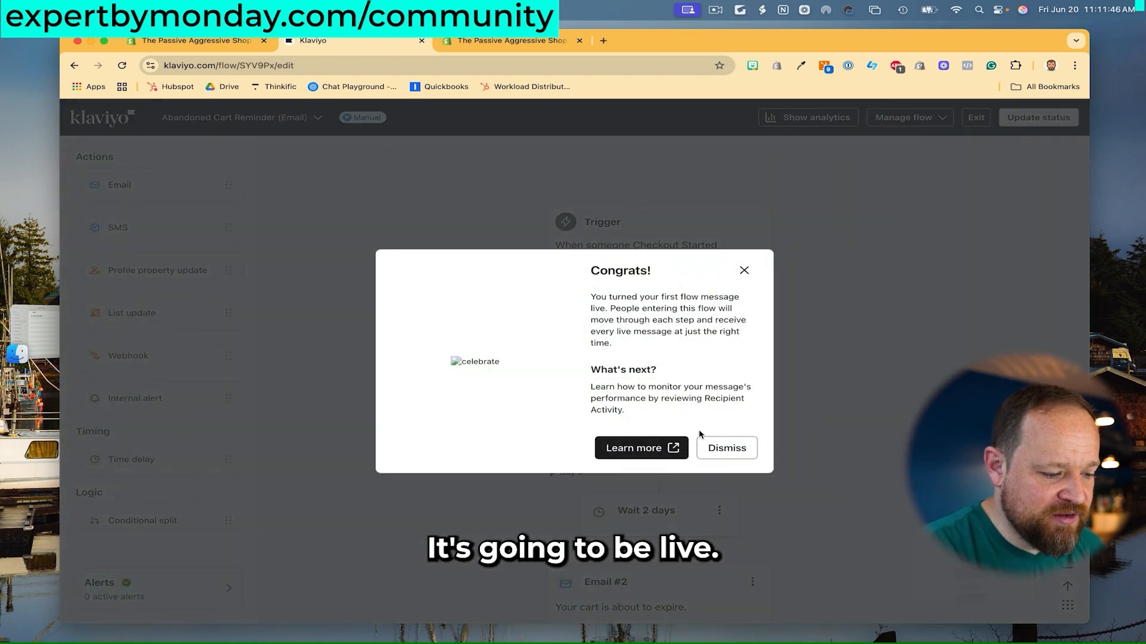
{"action": "left_click", "coordinate": [726, 448]}
{"action": "scroll", "coordinate": [836, 356], "scroll_direction": "down", "scroll_amount": 3}
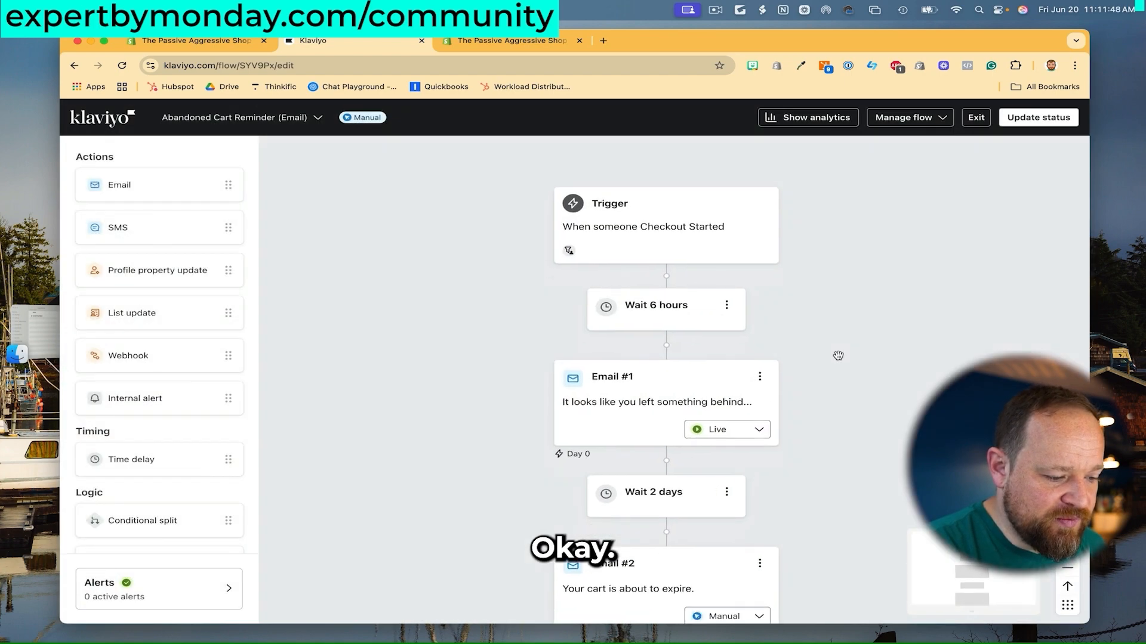
{"action": "scroll", "coordinate": [835, 376], "scroll_direction": "down", "scroll_amount": 1}
{"action": "left_click", "coordinate": [759, 514]}
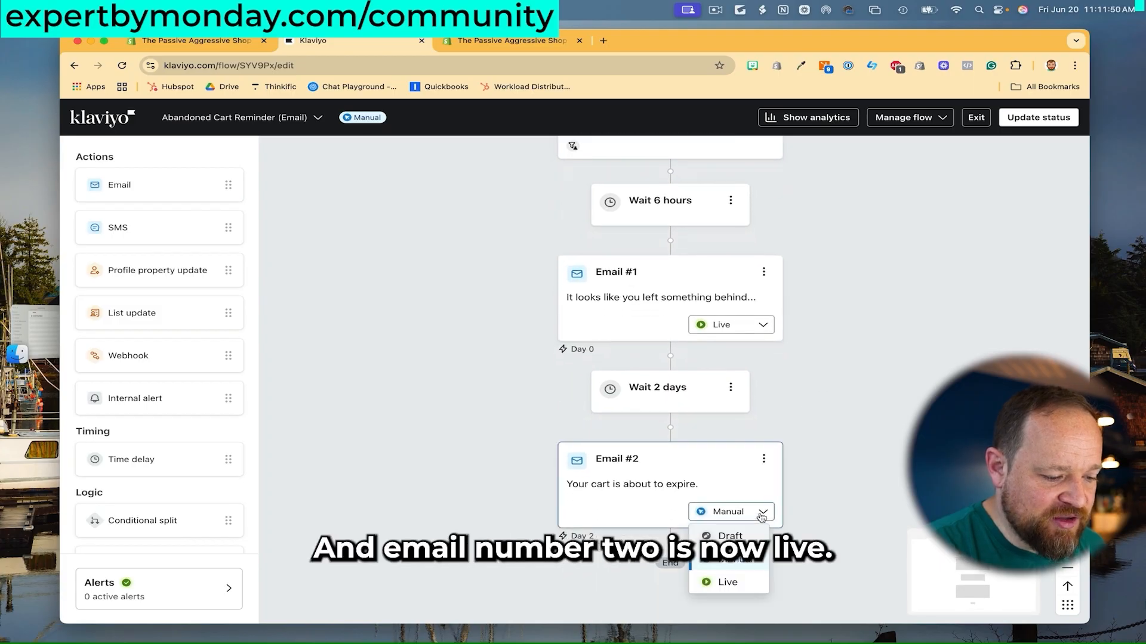
{"action": "left_click", "coordinate": [724, 581]}
{"action": "scroll", "coordinate": [828, 398], "scroll_direction": "down", "scroll_amount": 1}
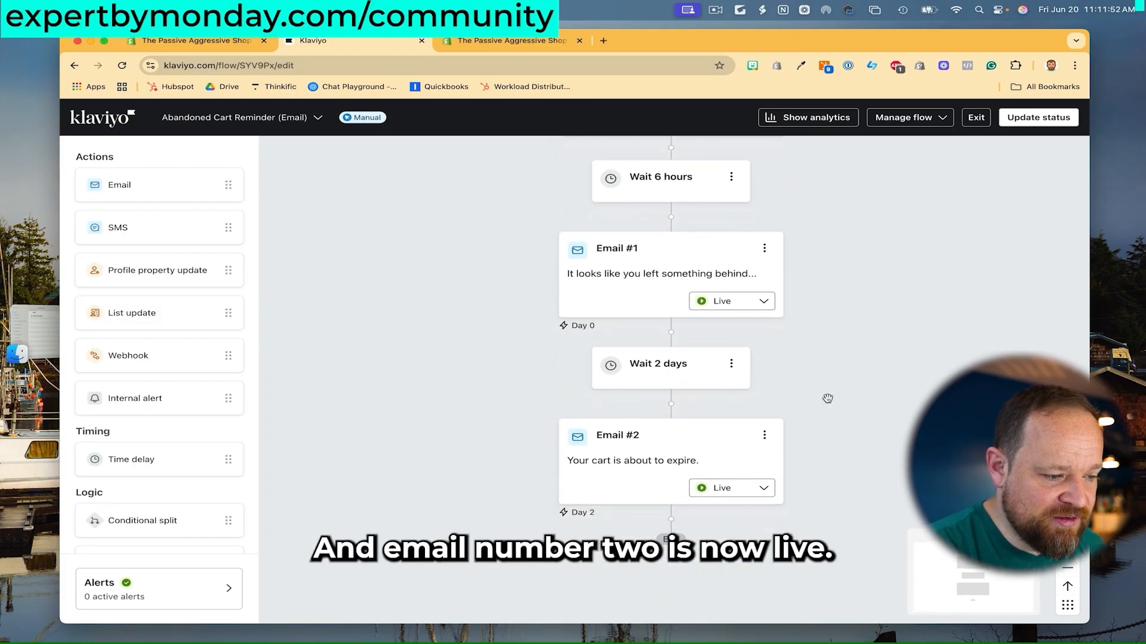
{"action": "scroll", "coordinate": [828, 398], "scroll_direction": "up", "scroll_amount": 3}
Change the whole flow's status to Live and save it.
{"action": "left_click", "coordinate": [1052, 126]}
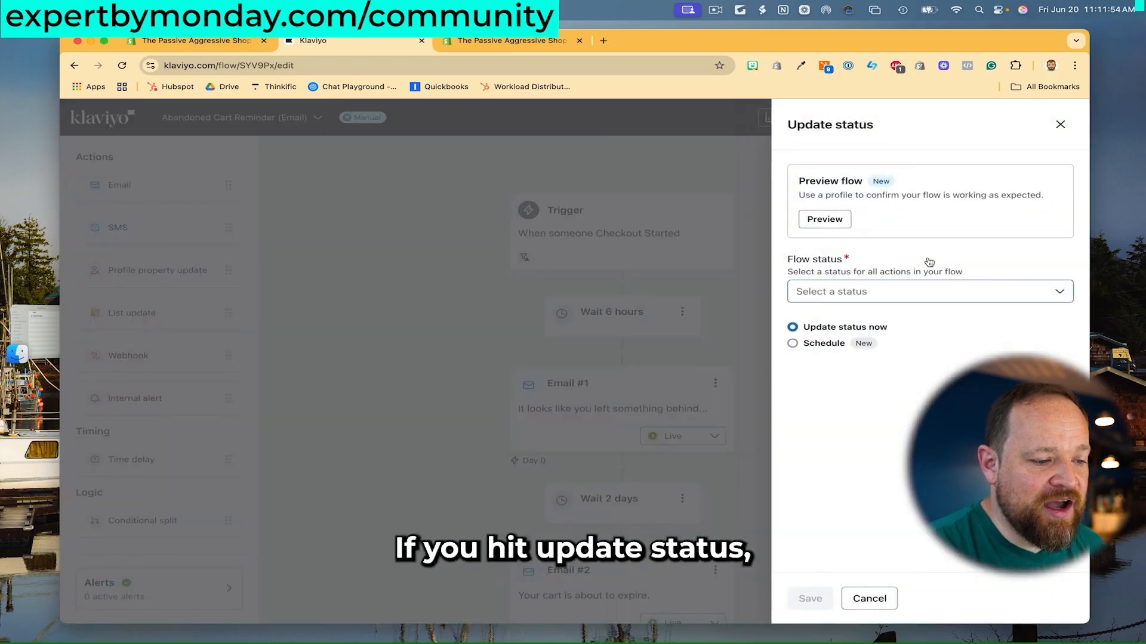
{"action": "left_click", "coordinate": [903, 291]}
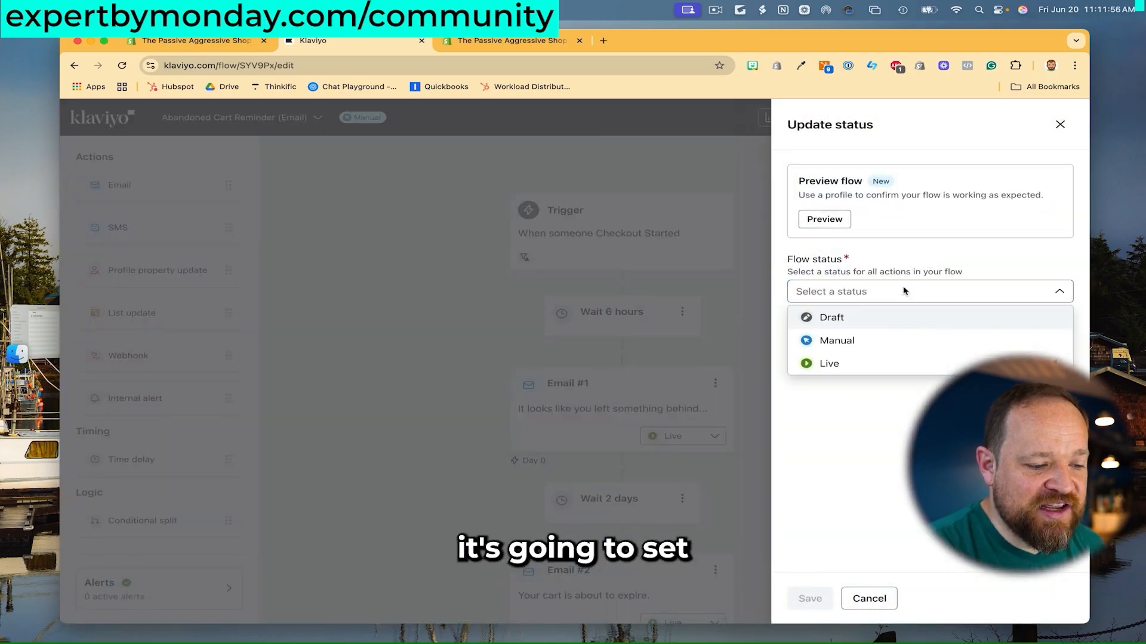
{"action": "left_click", "coordinate": [880, 361]}
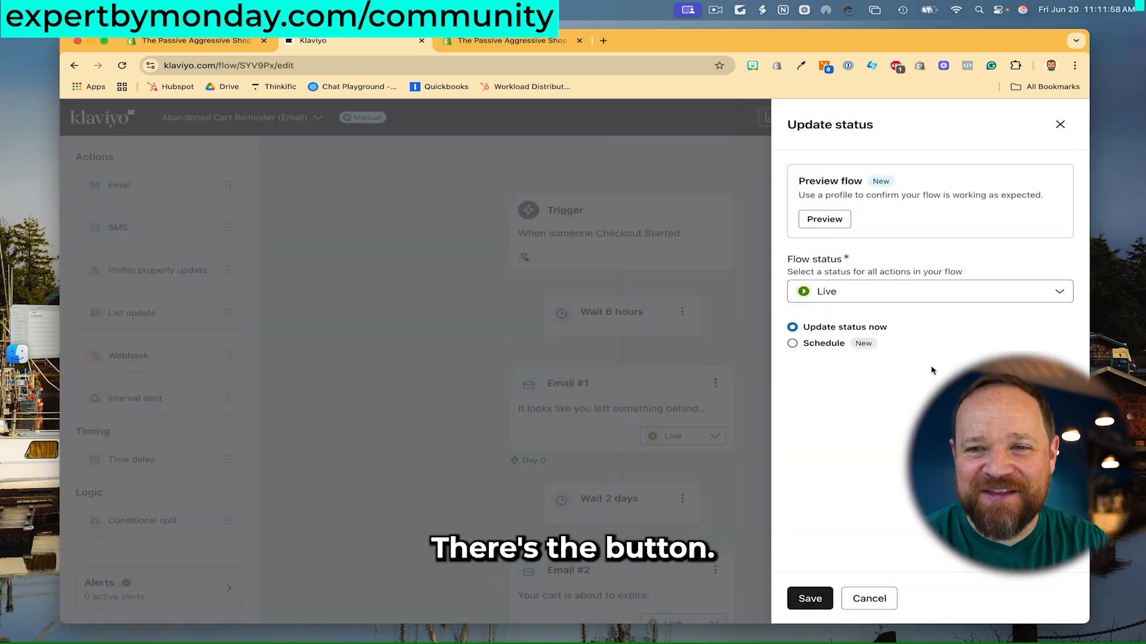
{"action": "left_click", "coordinate": [813, 598]}
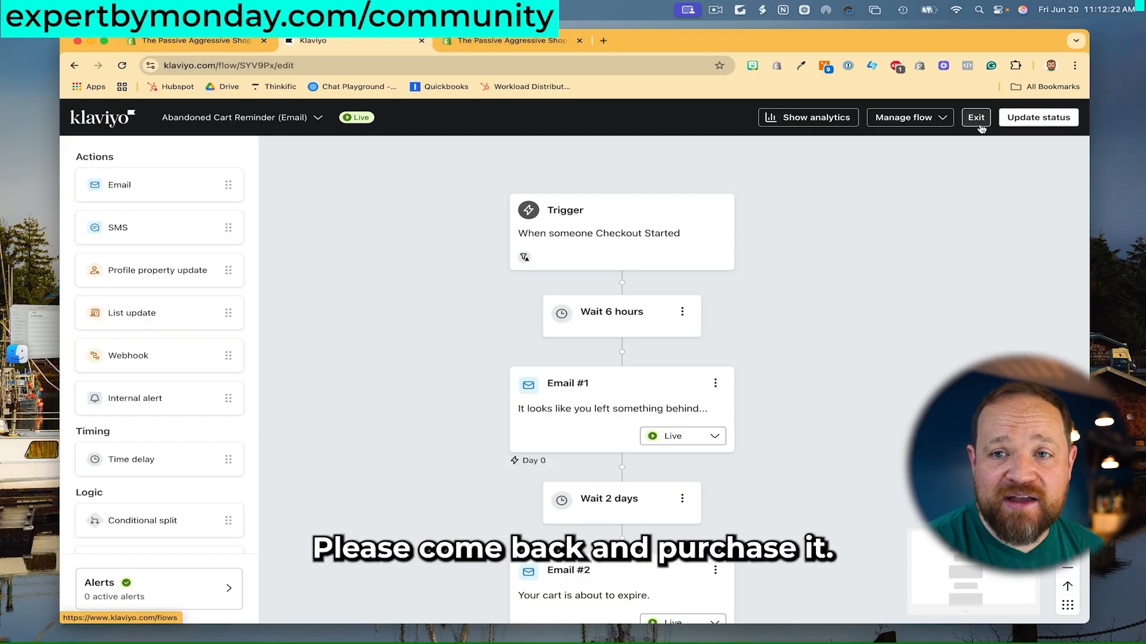
Exit the flow editor to the Flows list and close the promotional popup.
{"action": "left_click", "coordinate": [980, 127]}
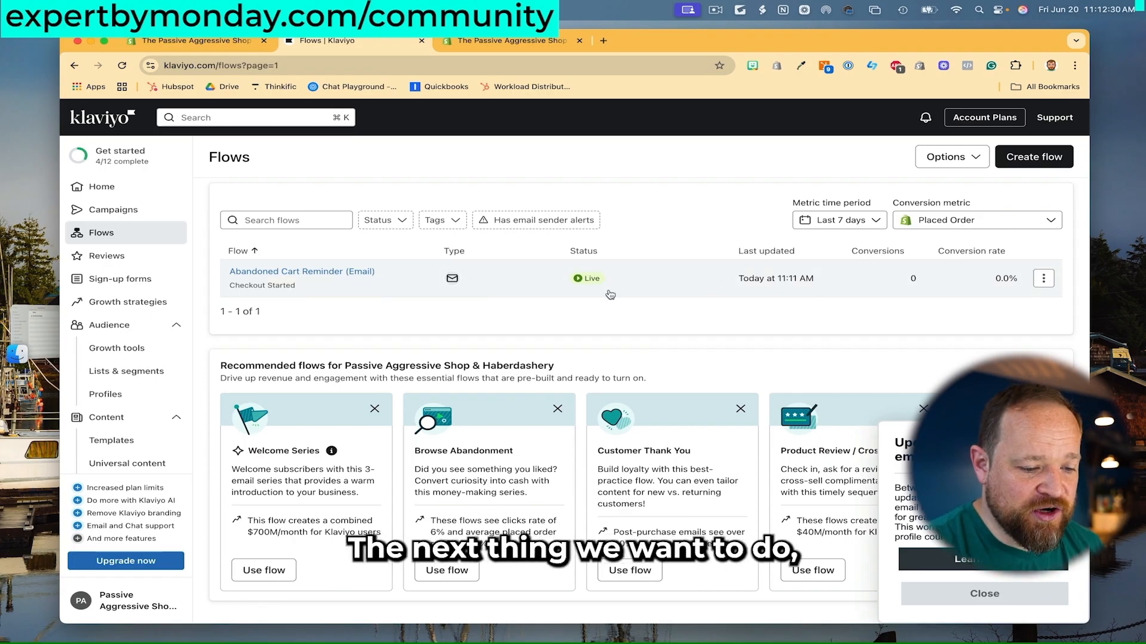
{"action": "left_click", "coordinate": [992, 594]}
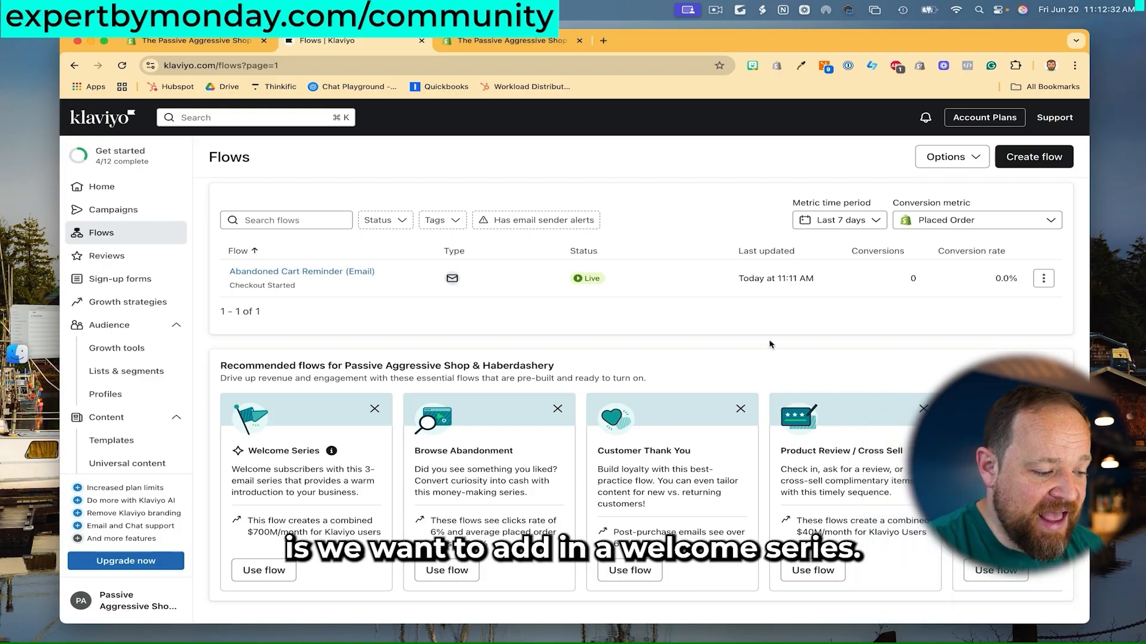
{"action": "scroll", "coordinate": [648, 376], "scroll_direction": "down", "scroll_amount": 1}
{"action": "scroll", "coordinate": [648, 366], "scroll_direction": "up", "scroll_amount": 1}
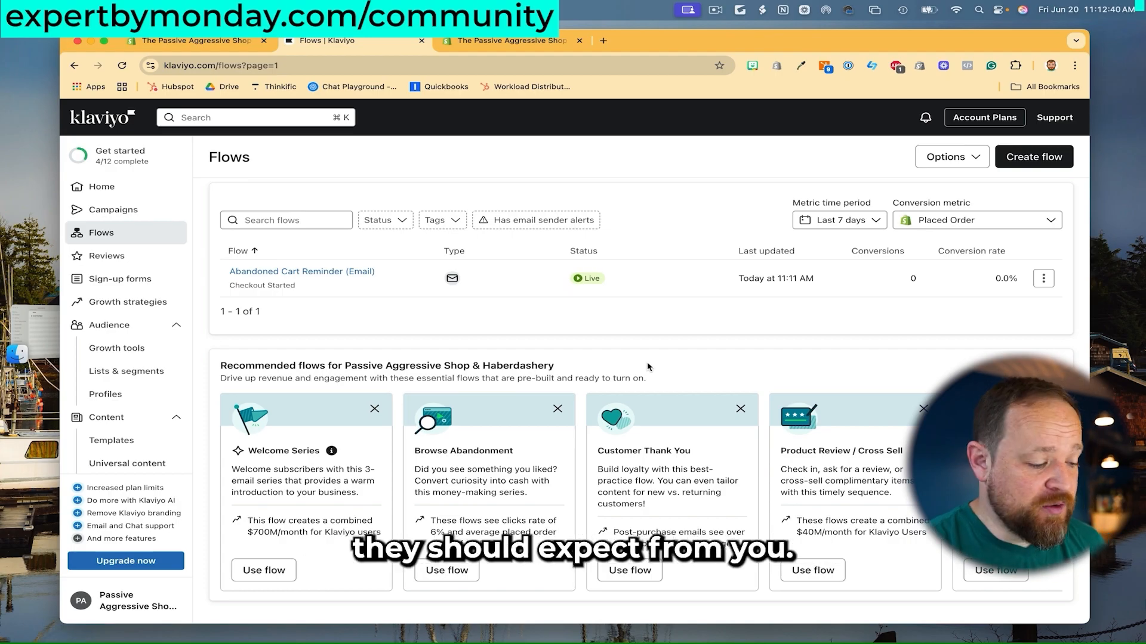
{"action": "scroll", "coordinate": [363, 445], "scroll_direction": "down", "scroll_amount": 1}
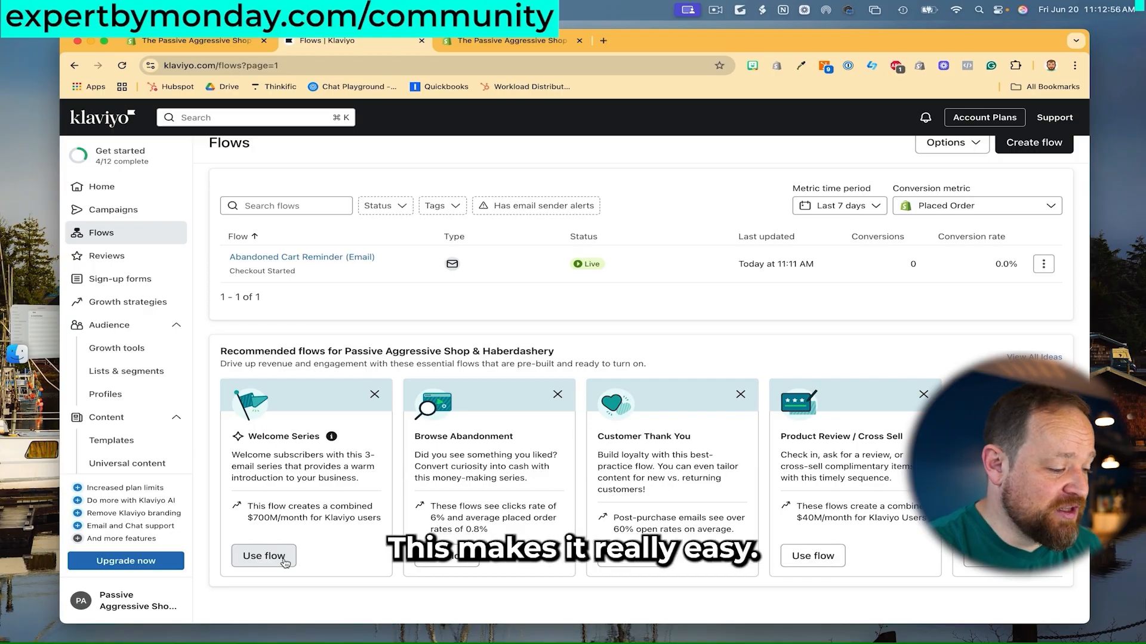
Start a Welcome Series flow with the Email List trigger, offering the coupon to all new sign-ups.
{"action": "left_click", "coordinate": [264, 556]}
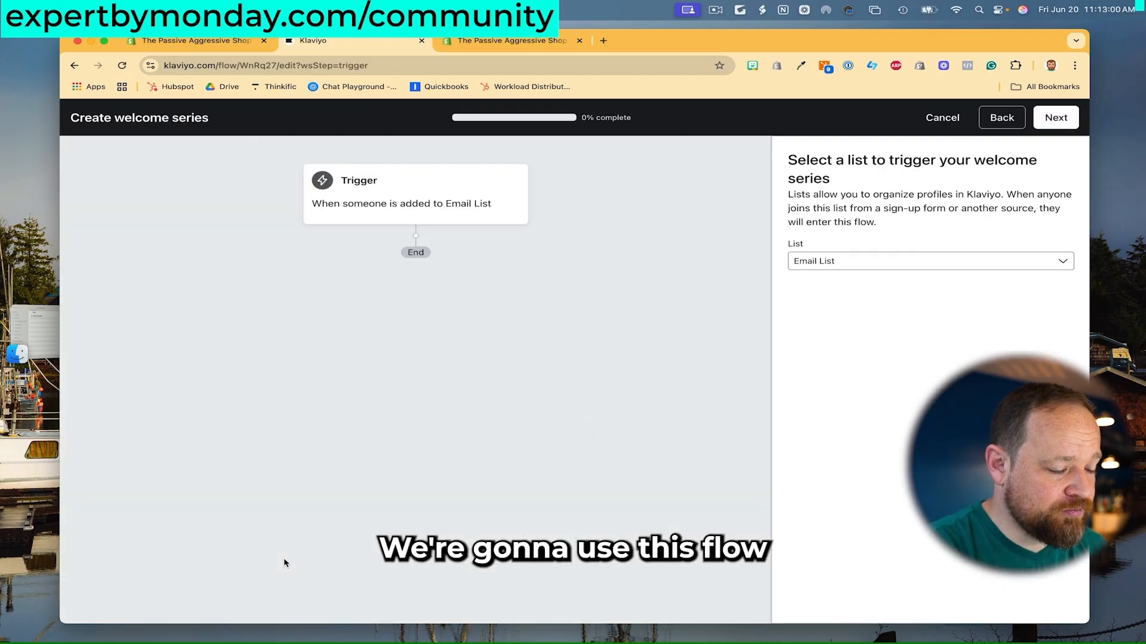
{"action": "left_click", "coordinate": [1052, 119]}
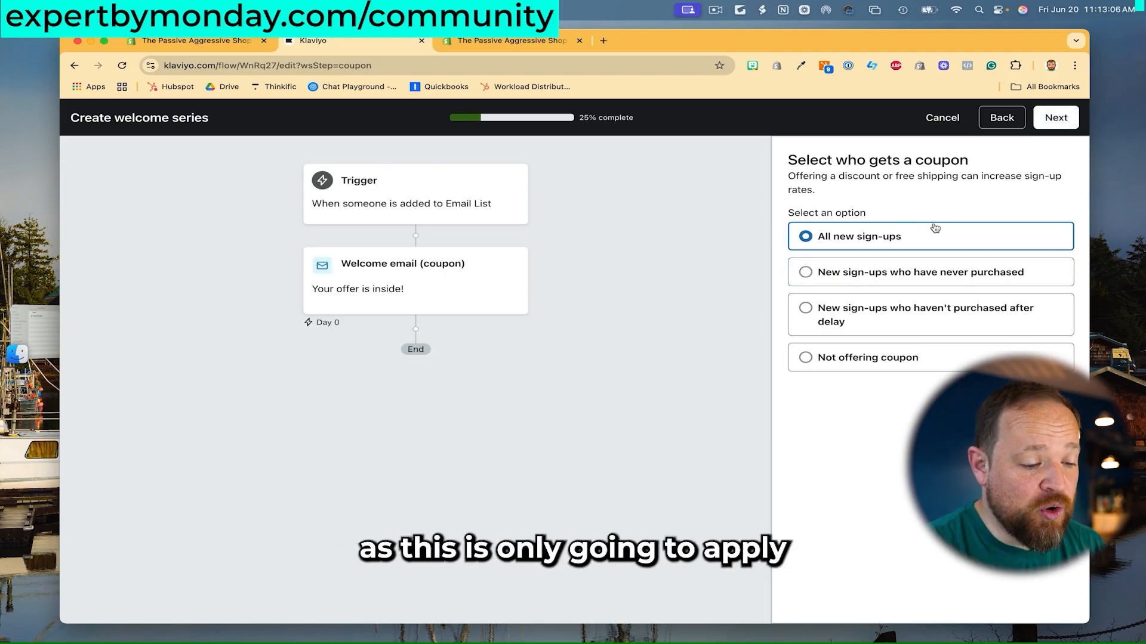
{"action": "left_click", "coordinate": [1060, 122]}
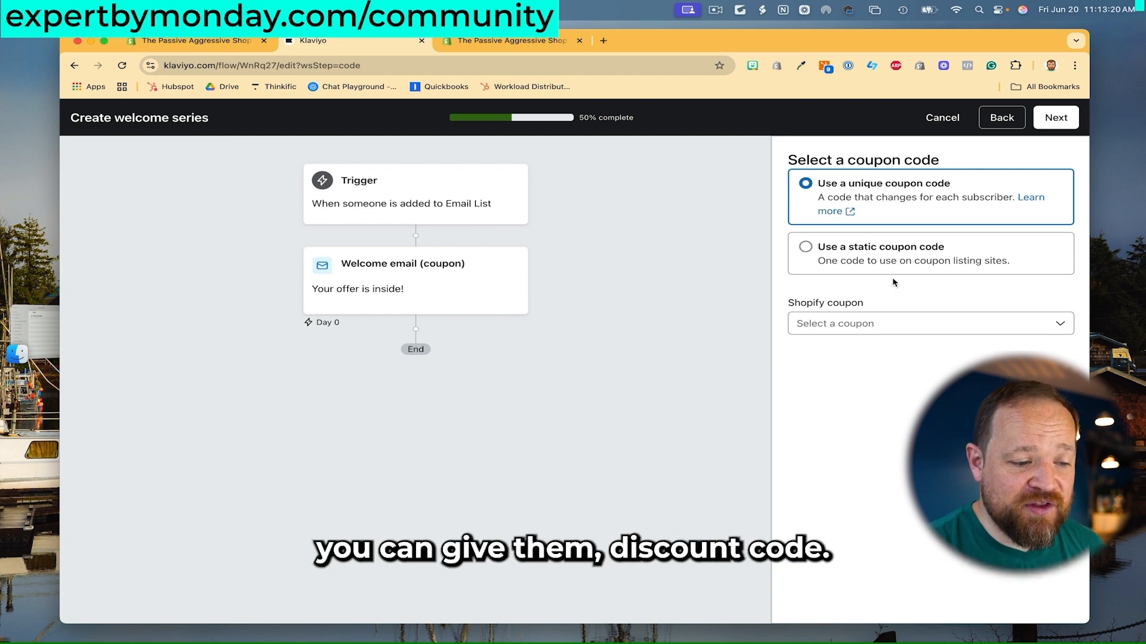
Keep a unique coupon code and choose to create a new unique Shopify coupon.
{"action": "left_click", "coordinate": [949, 276]}
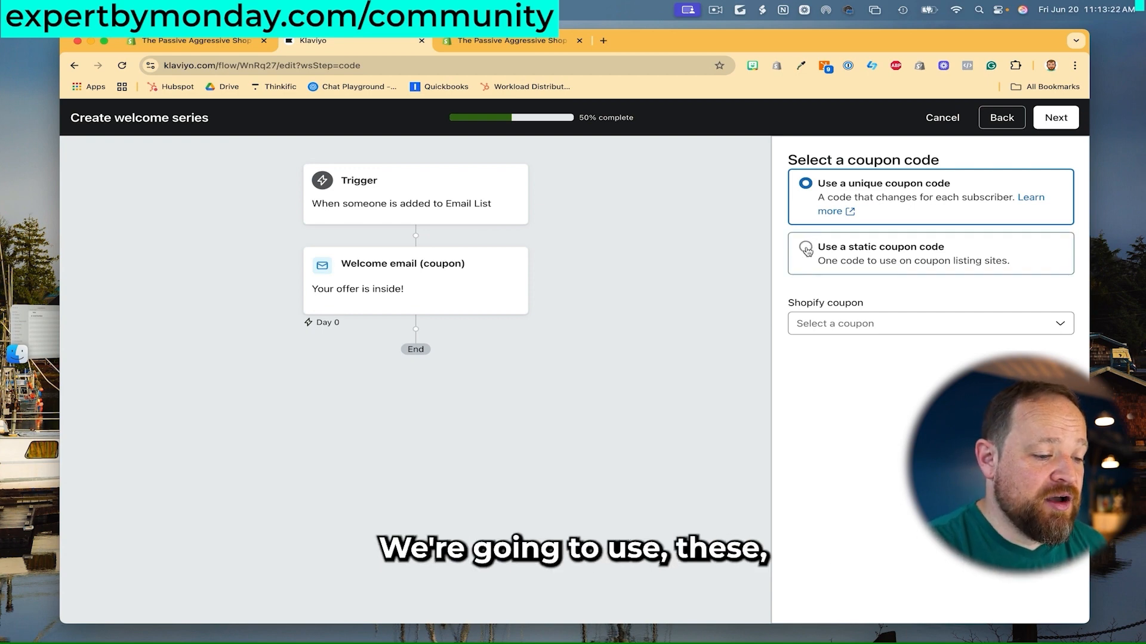
{"action": "left_click", "coordinate": [843, 198]}
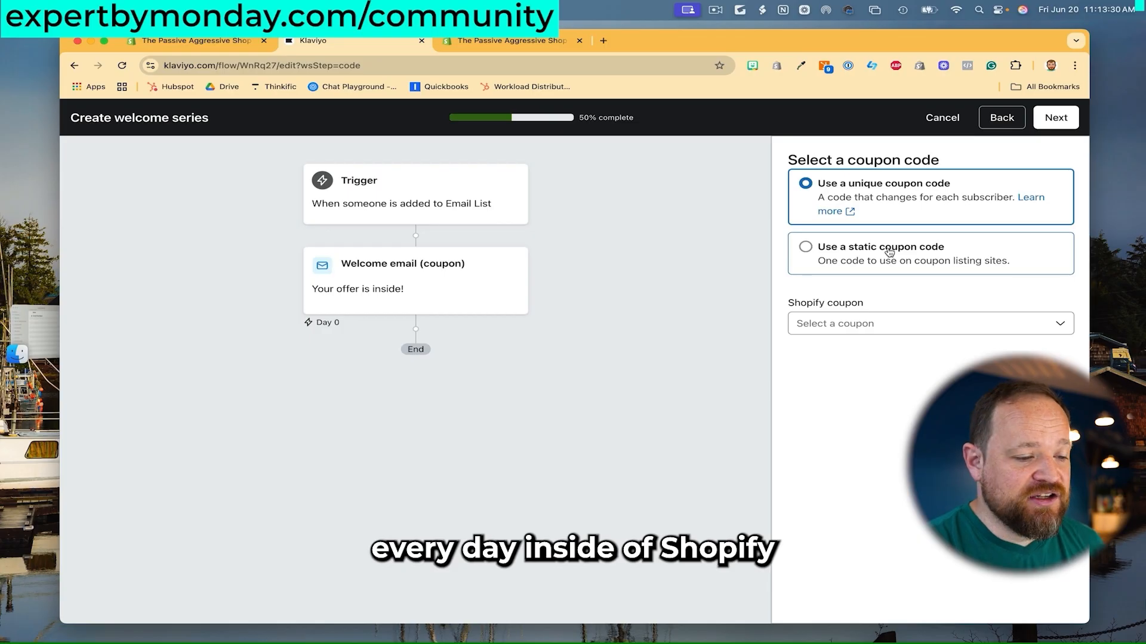
{"action": "left_click", "coordinate": [971, 322]}
{"action": "left_click", "coordinate": [969, 322]}
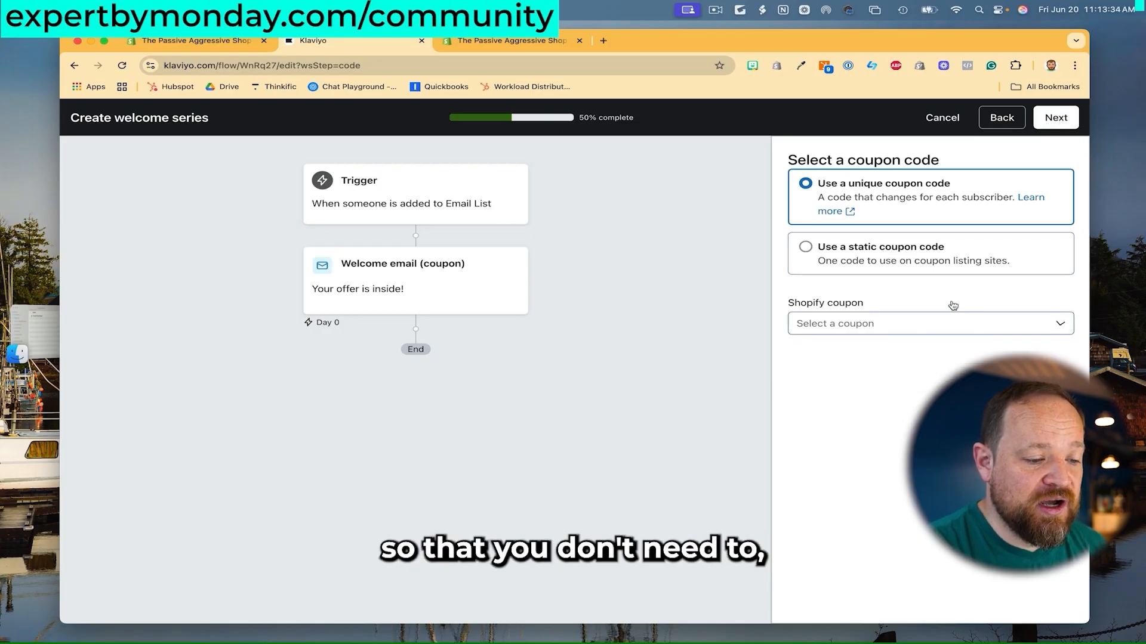
{"action": "left_click", "coordinate": [952, 306]}
{"action": "left_click", "coordinate": [953, 306]}
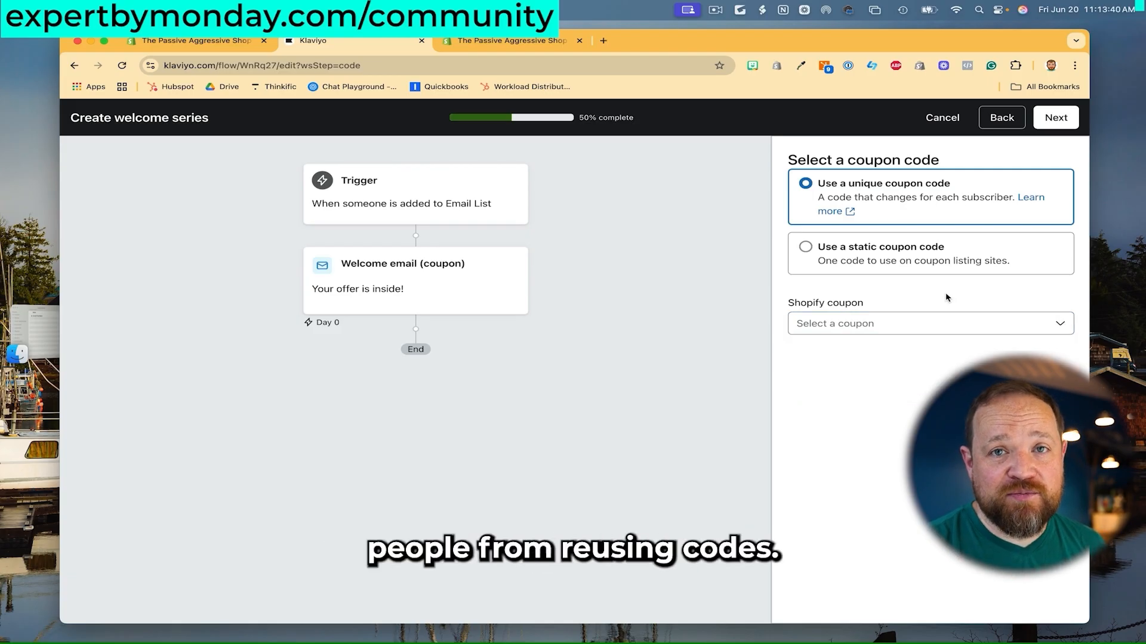
{"action": "left_click", "coordinate": [1055, 118]}
{"action": "left_click", "coordinate": [892, 329]}
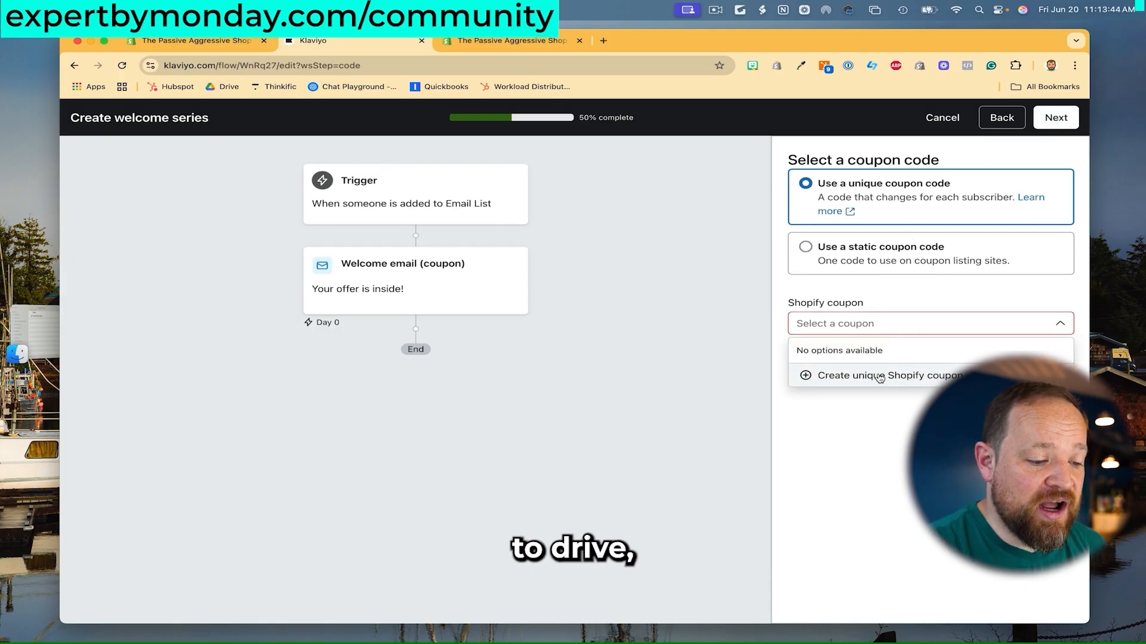
{"action": "left_click", "coordinate": [878, 377]}
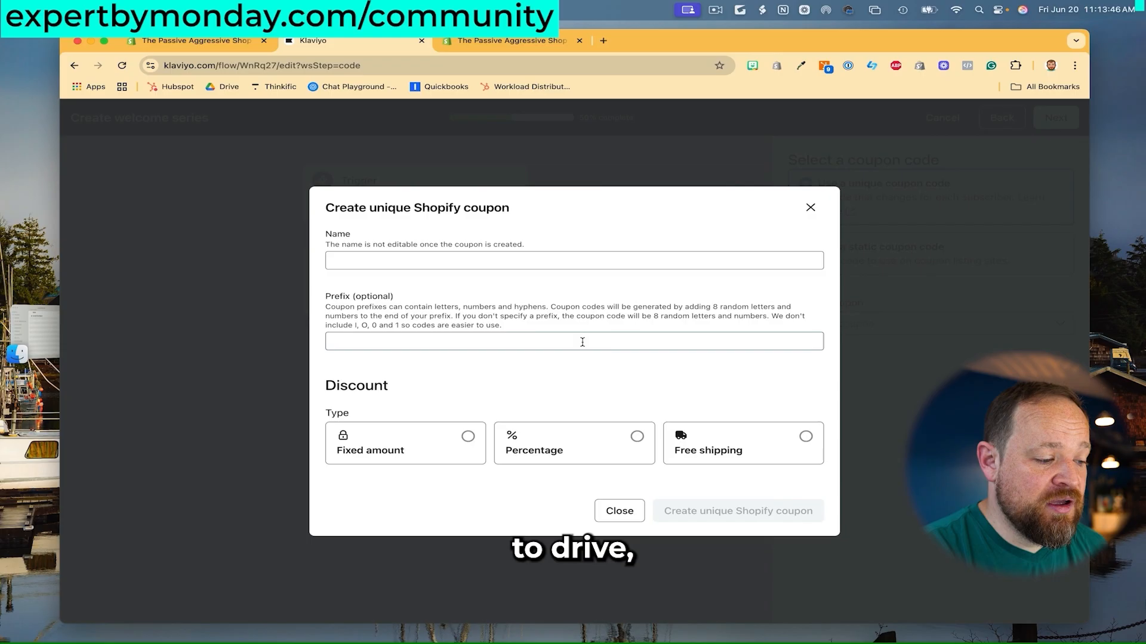
Create a unique Shopify coupon named 'Welcome' giving a fixed CA$ 1 off the entire order.
{"action": "left_click", "coordinate": [555, 262]}
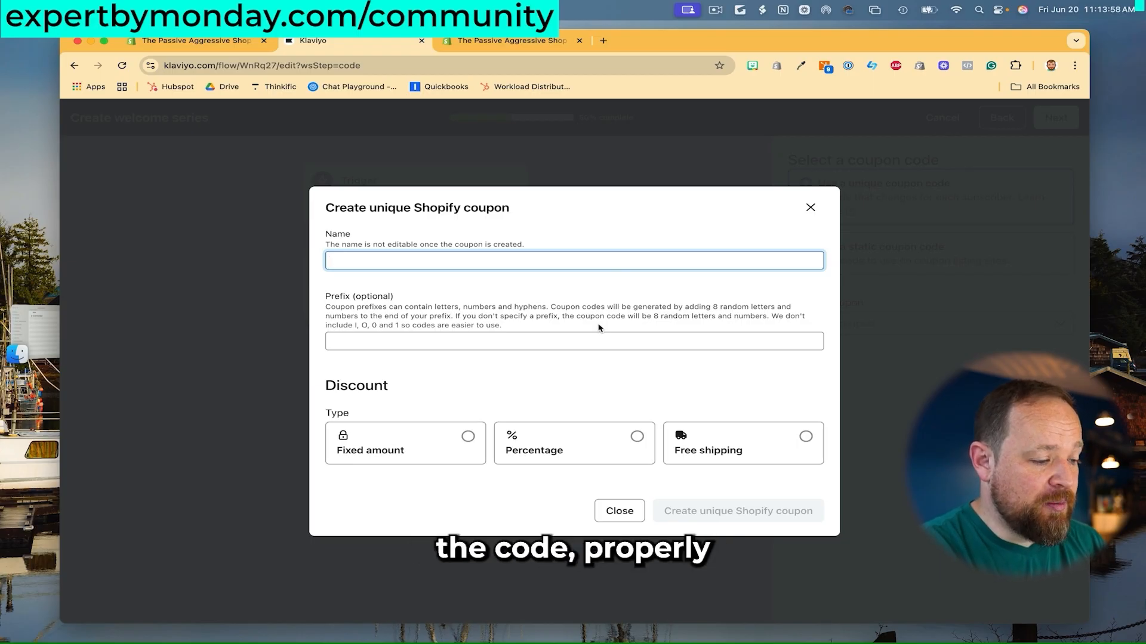
{"action": "type", "text": "Welcome"}
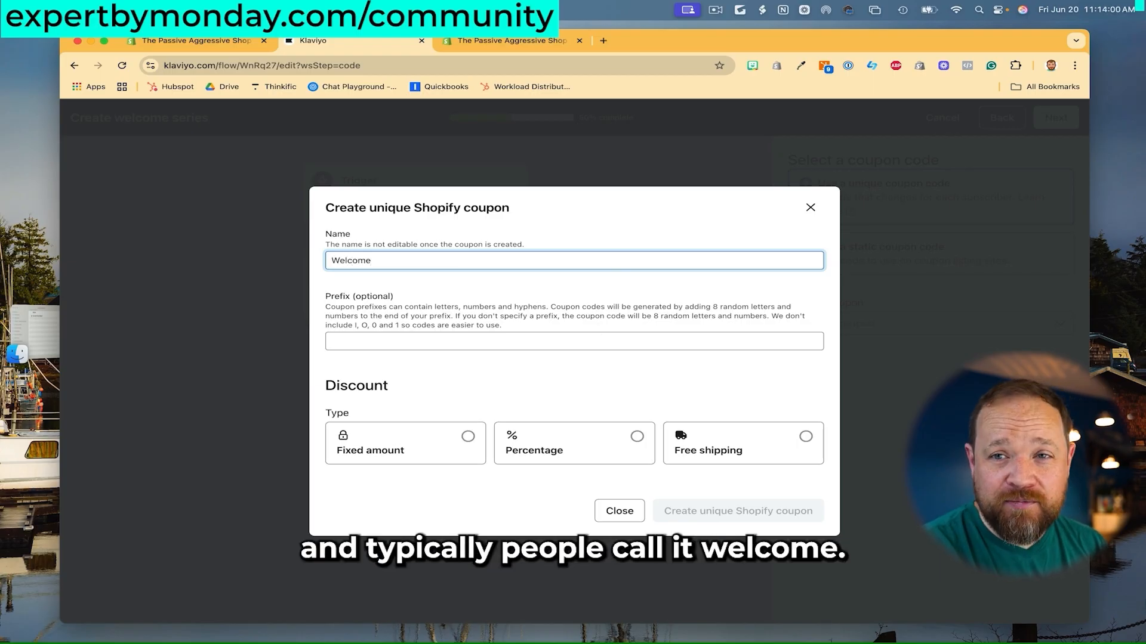
{"action": "left_click", "coordinate": [481, 342]}
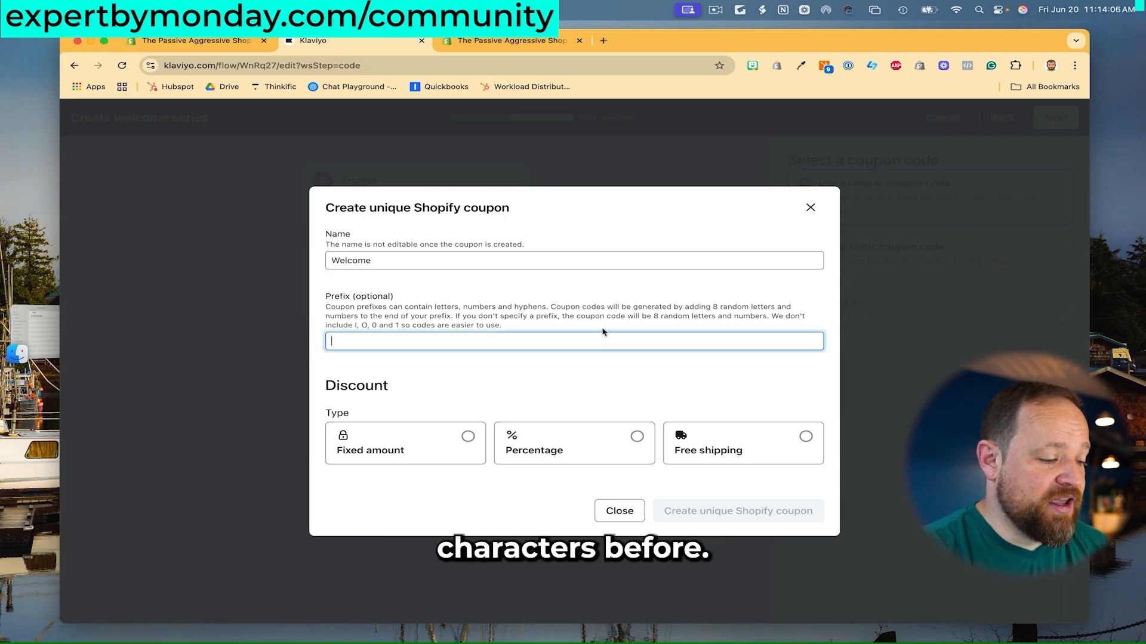
{"action": "left_click", "coordinate": [636, 437]}
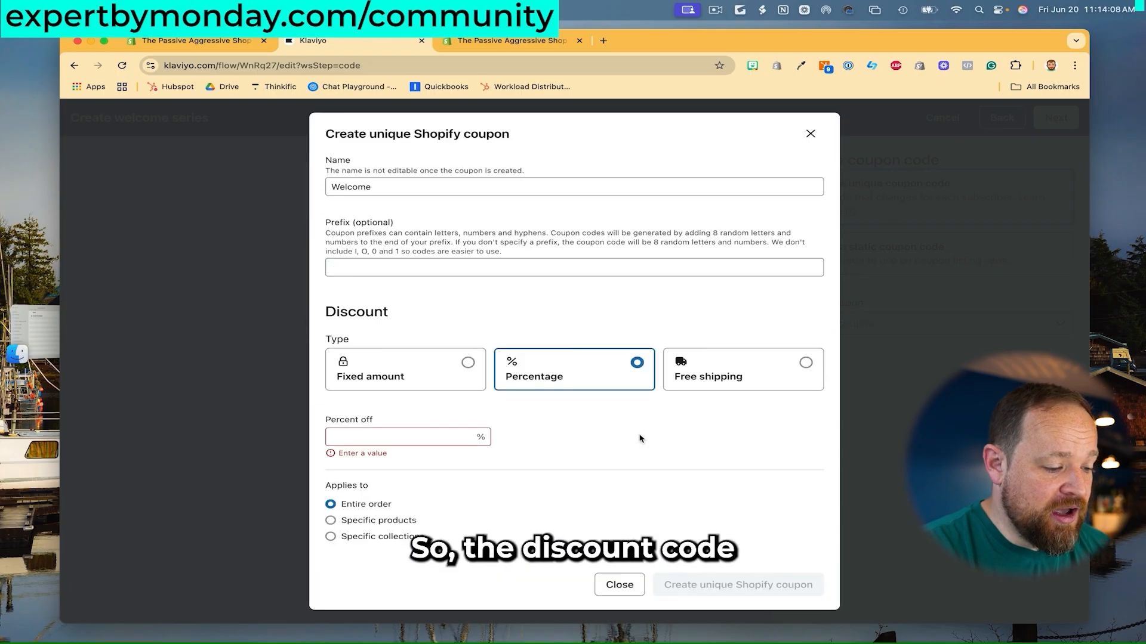
{"action": "left_click", "coordinate": [419, 441]}
{"action": "type", "text": "0"}
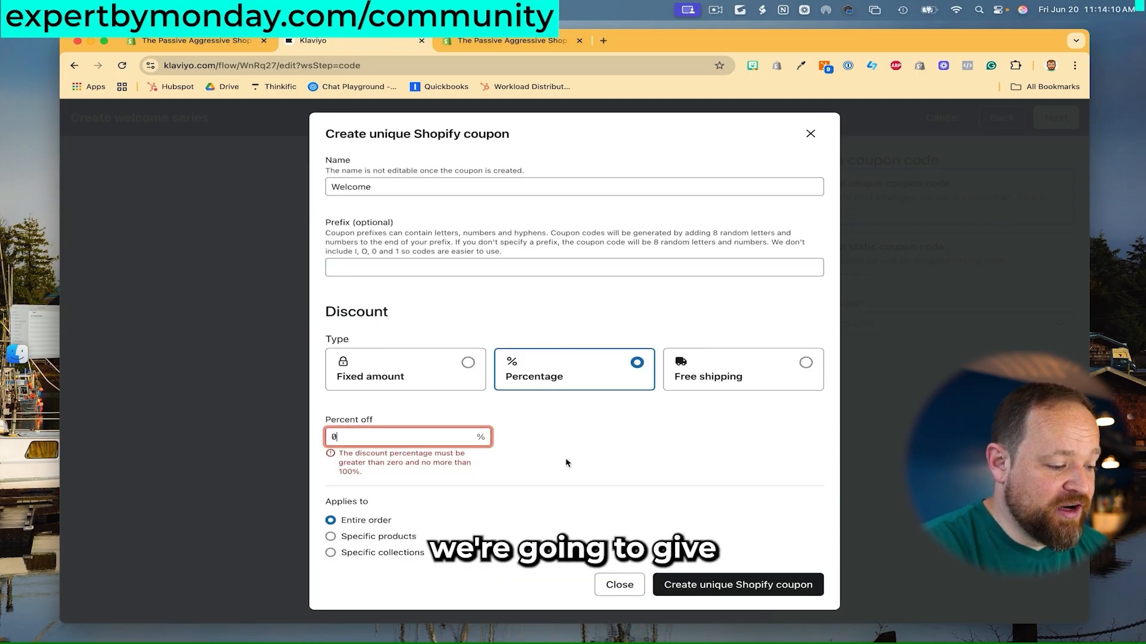
{"action": "left_click", "coordinate": [580, 458]}
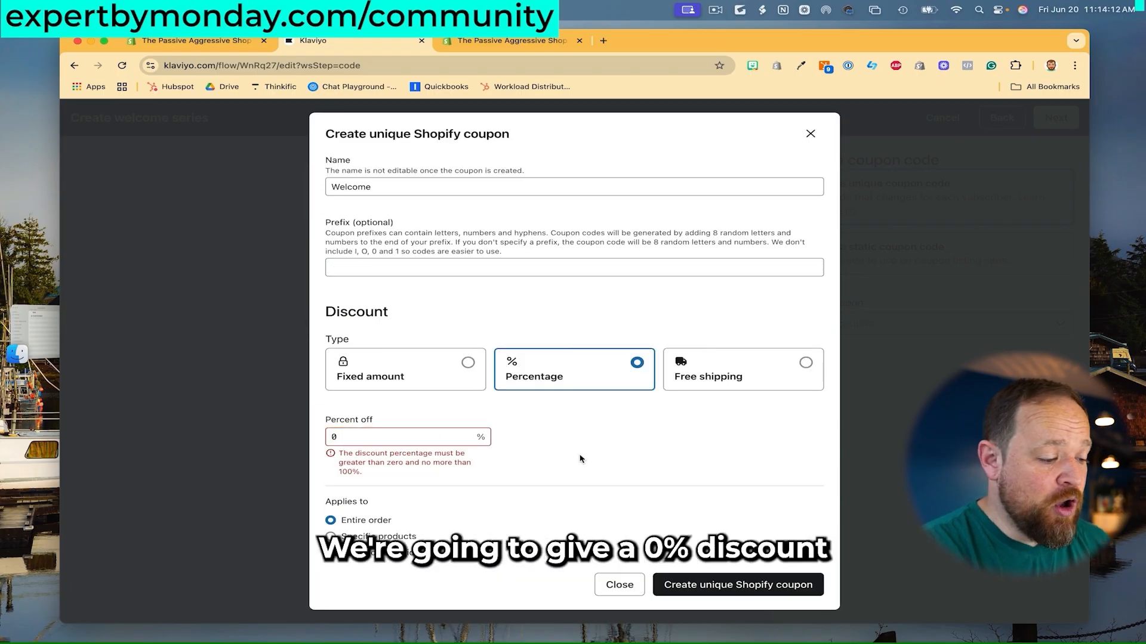
{"action": "left_click", "coordinate": [409, 440]}
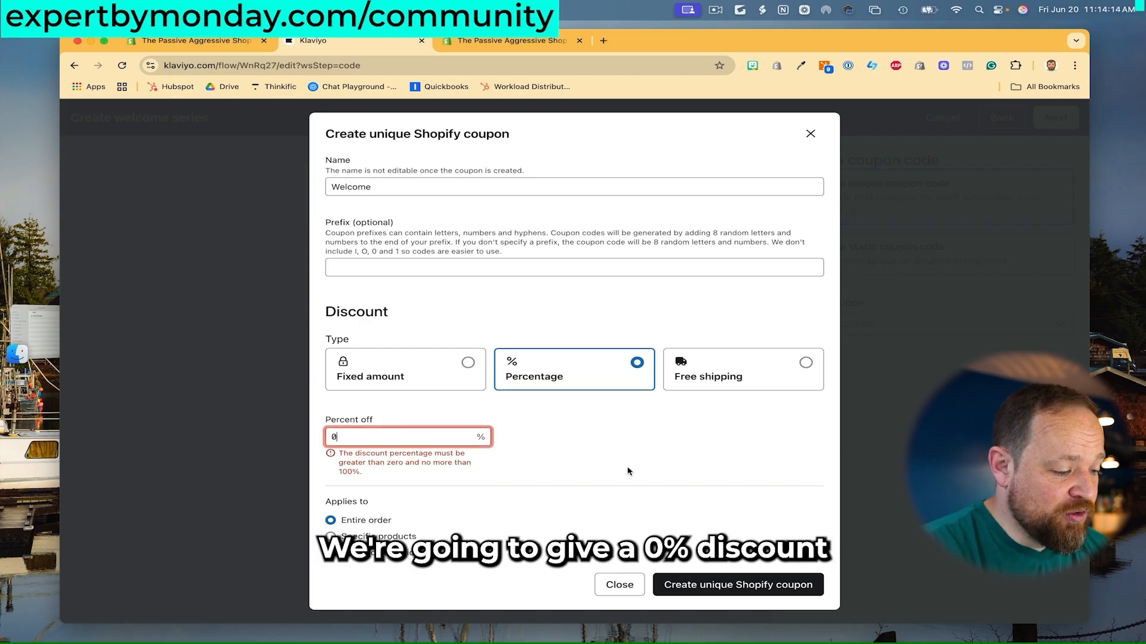
{"action": "left_click", "coordinate": [461, 380]}
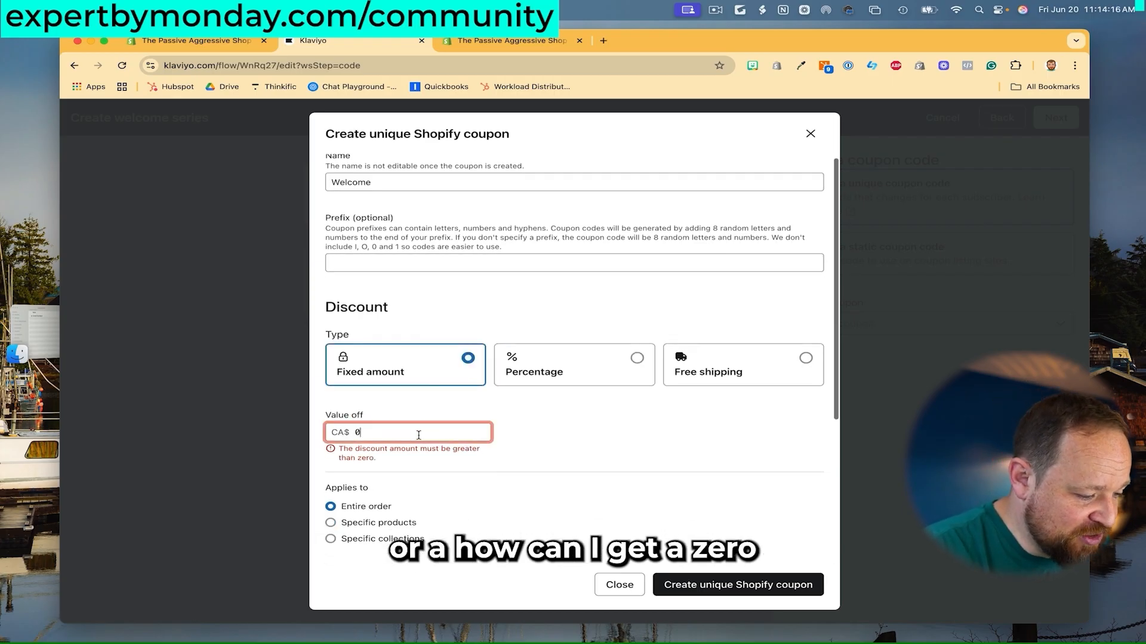
{"action": "key", "text": "BackSpace"}
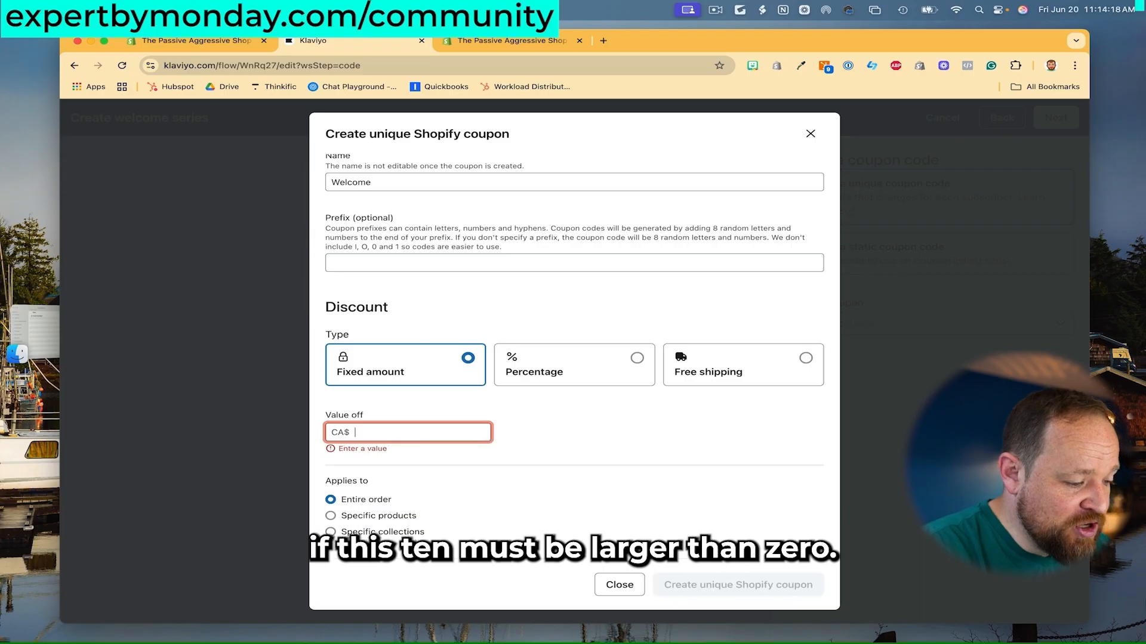
{"action": "type", "text": "1"}
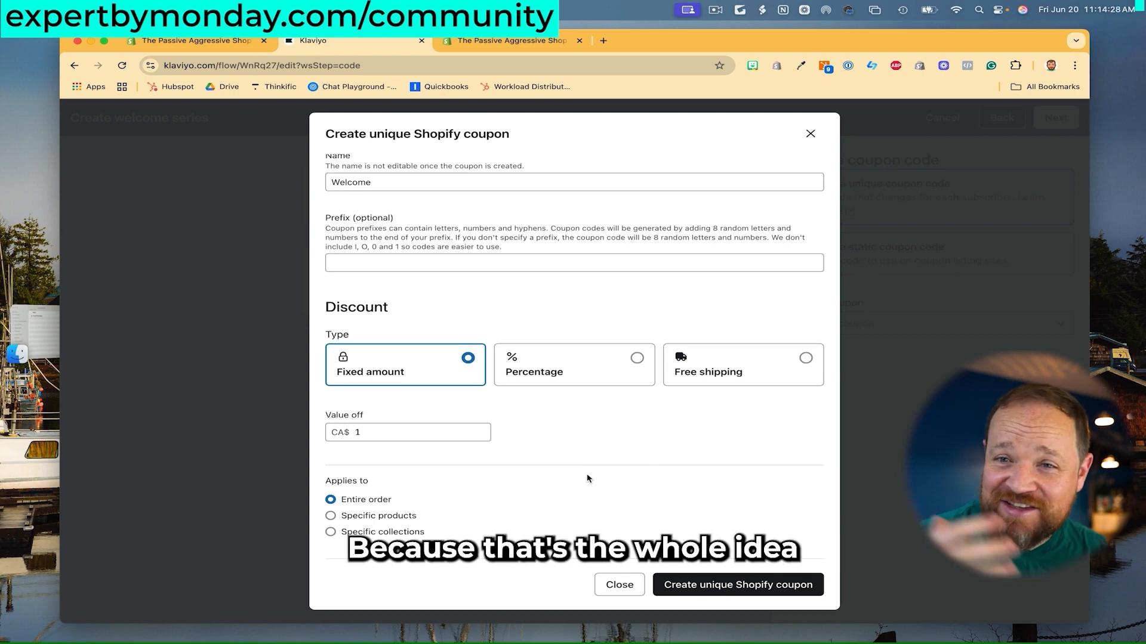
{"action": "left_click", "coordinate": [709, 582]}
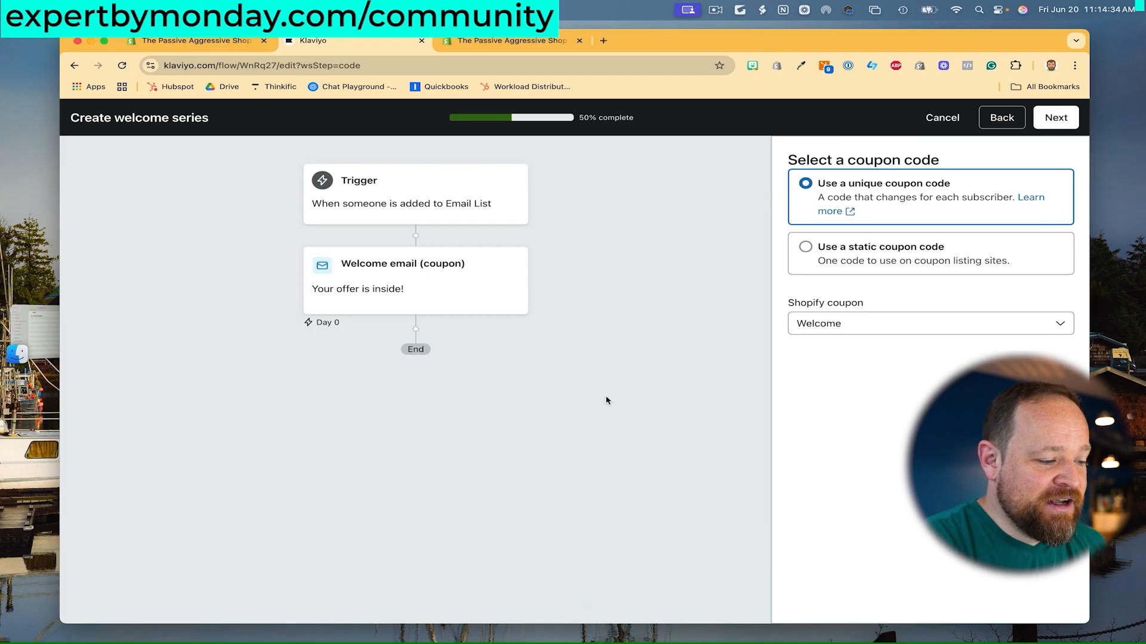
Keep the Coupon reminder email, sent after a 3-day wait to subscribers who haven't ordered.
{"action": "left_click", "coordinate": [1058, 118]}
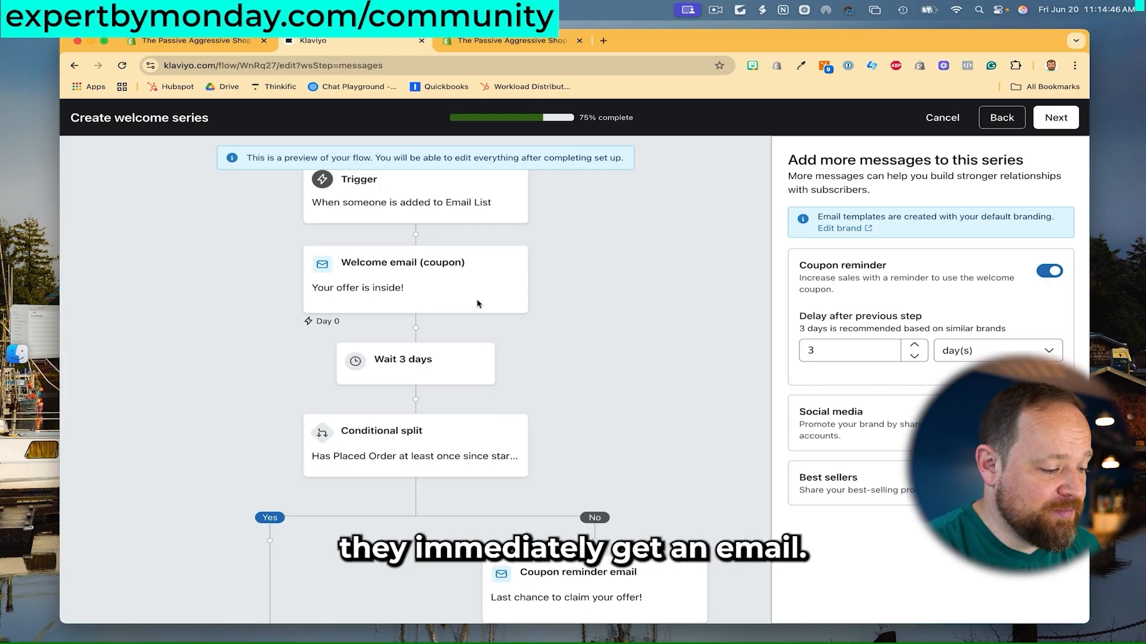
{"action": "scroll", "coordinate": [484, 322], "scroll_direction": "down", "scroll_amount": 2}
{"action": "scroll", "coordinate": [565, 339], "scroll_direction": "down", "scroll_amount": 4}
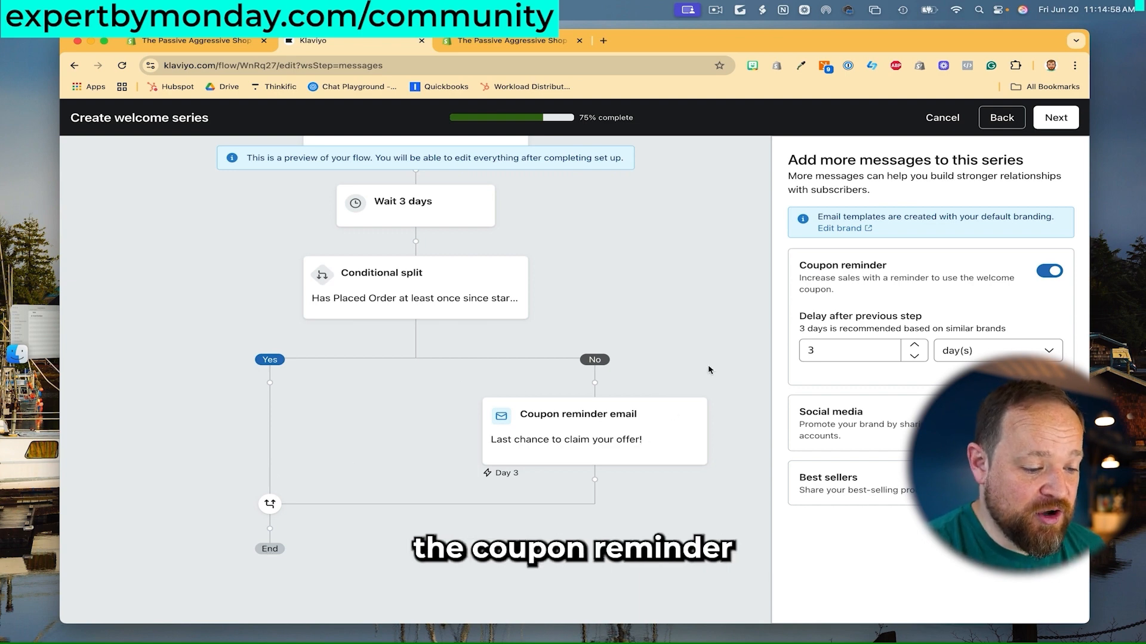
{"action": "scroll", "coordinate": [708, 370], "scroll_direction": "down", "scroll_amount": 1}
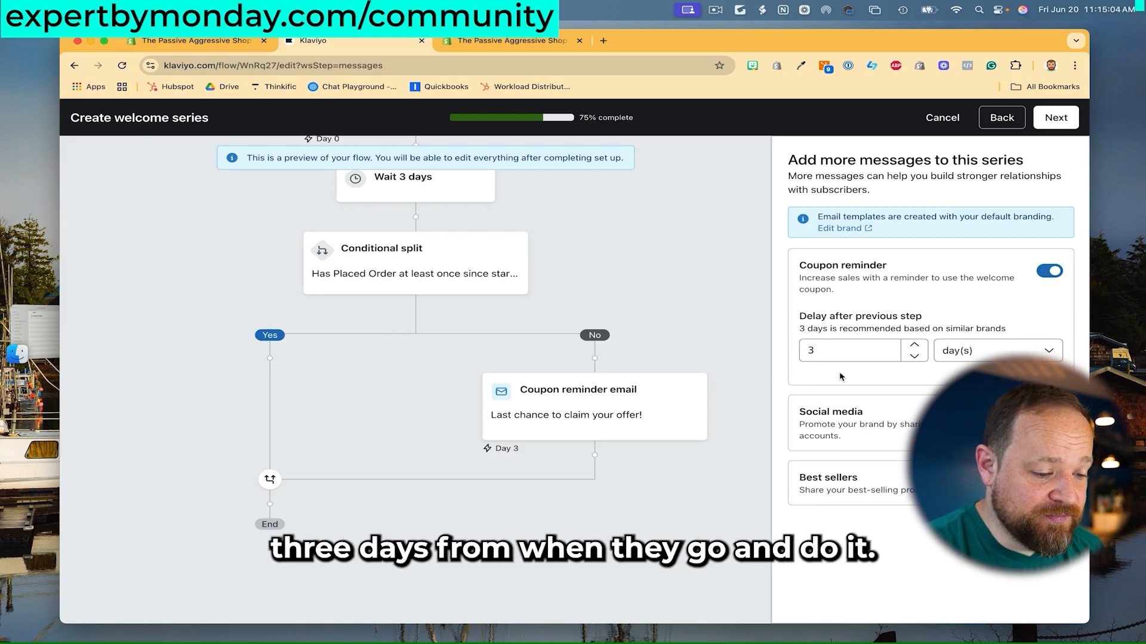
{"action": "left_click", "coordinate": [1062, 120]}
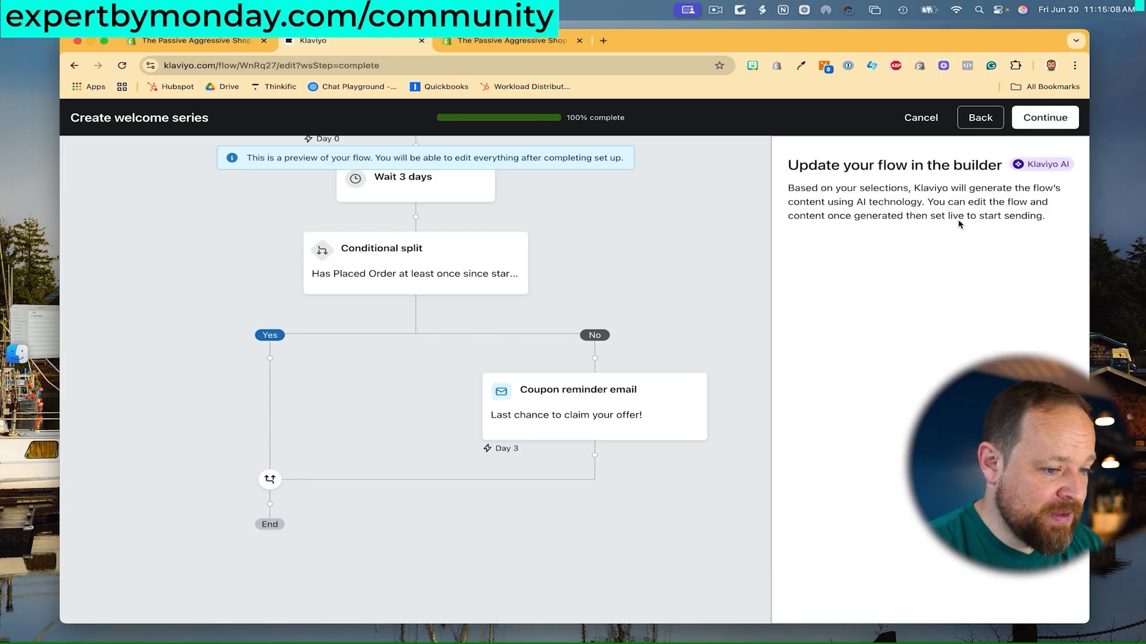
Generate the Email Welcome Series with Discount flow and save it with Live status.
{"action": "left_click", "coordinate": [1052, 121]}
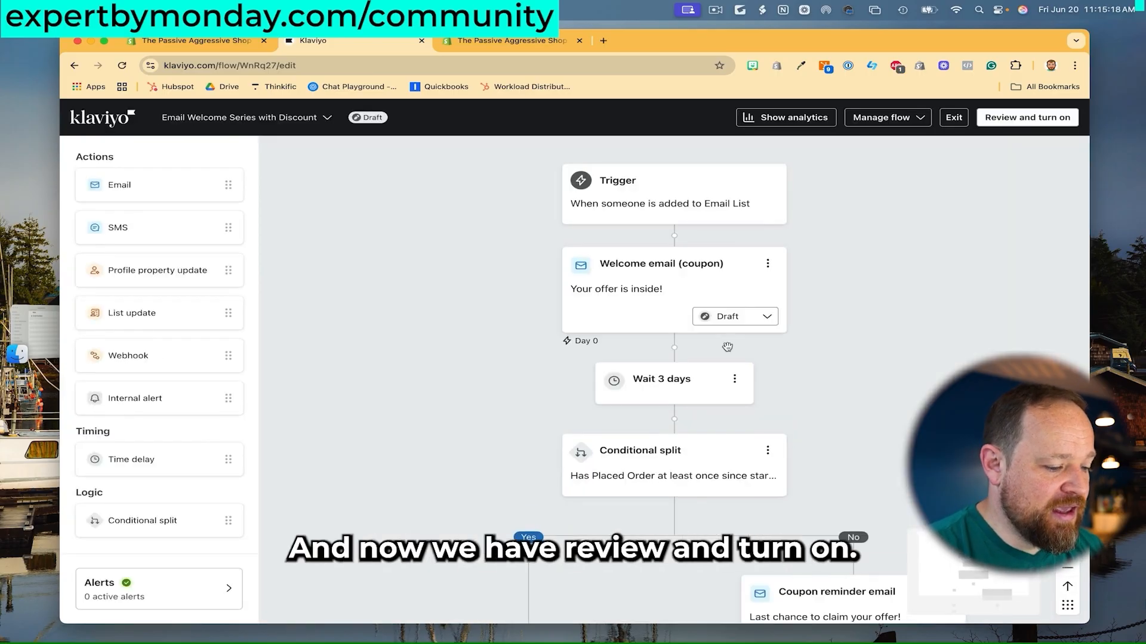
{"action": "scroll", "coordinate": [818, 350], "scroll_direction": "down", "scroll_amount": 4}
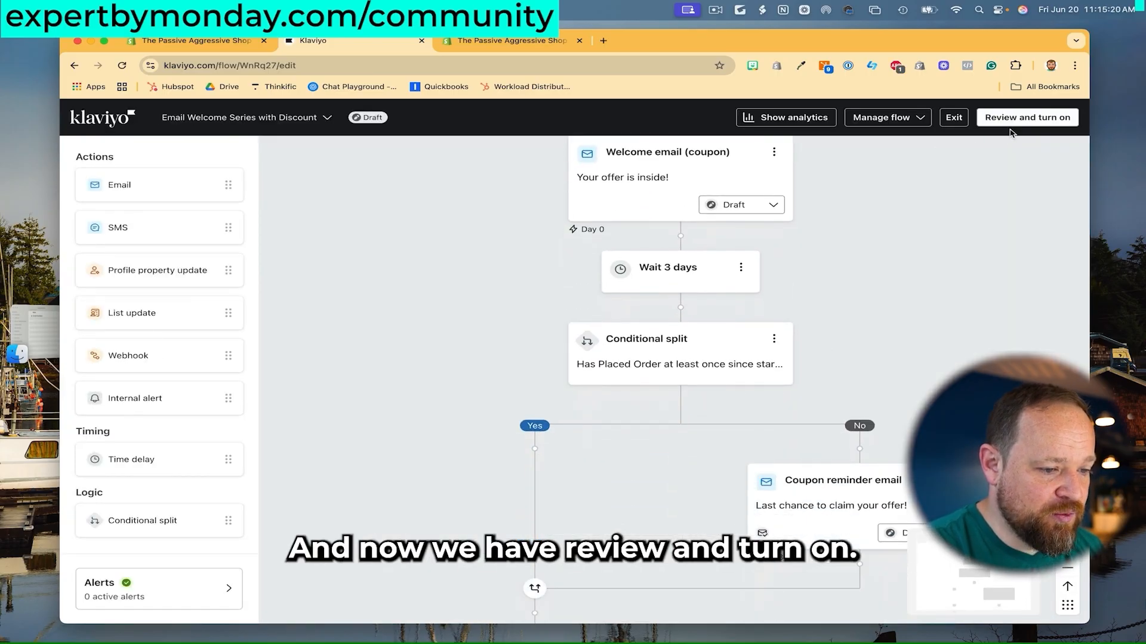
{"action": "left_click", "coordinate": [1017, 123]}
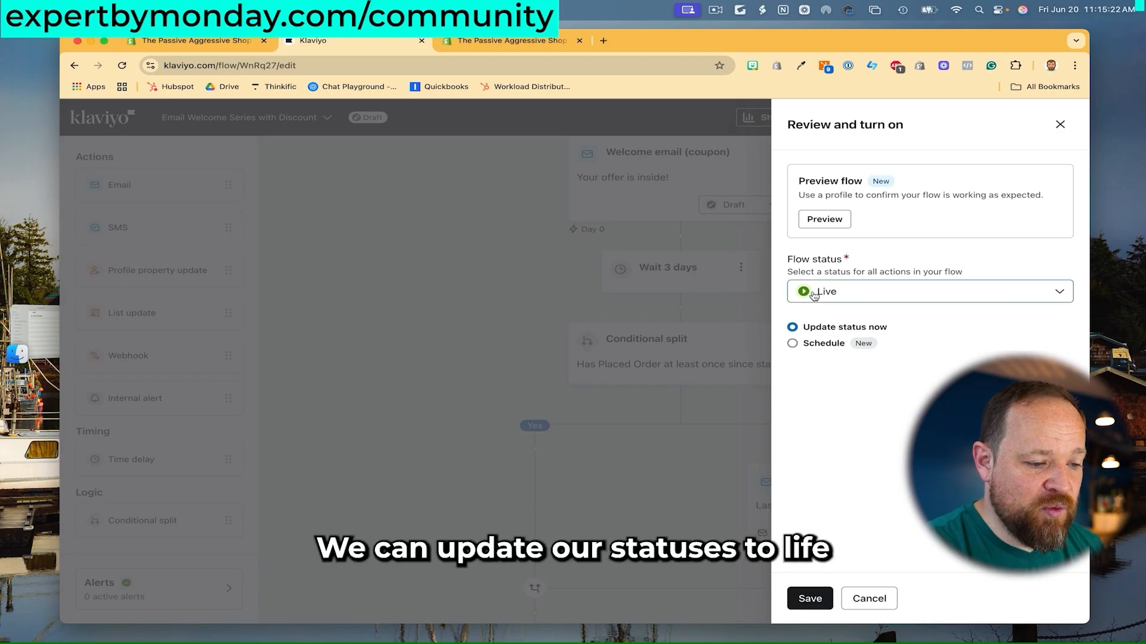
{"action": "left_click", "coordinate": [809, 599]}
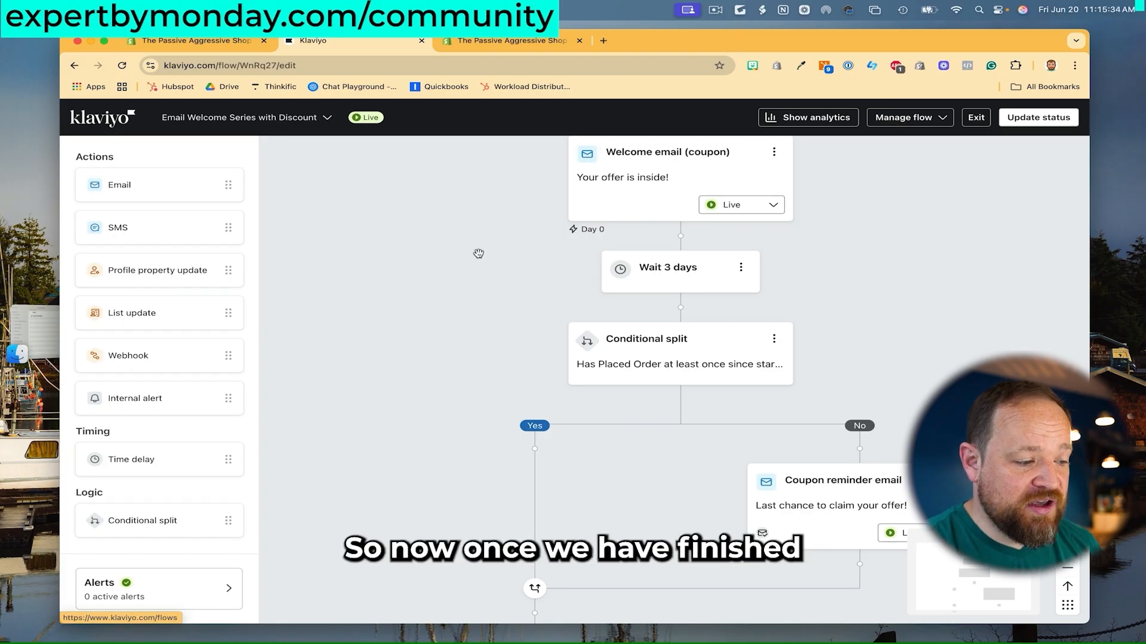
{"action": "left_click", "coordinate": [103, 124]}
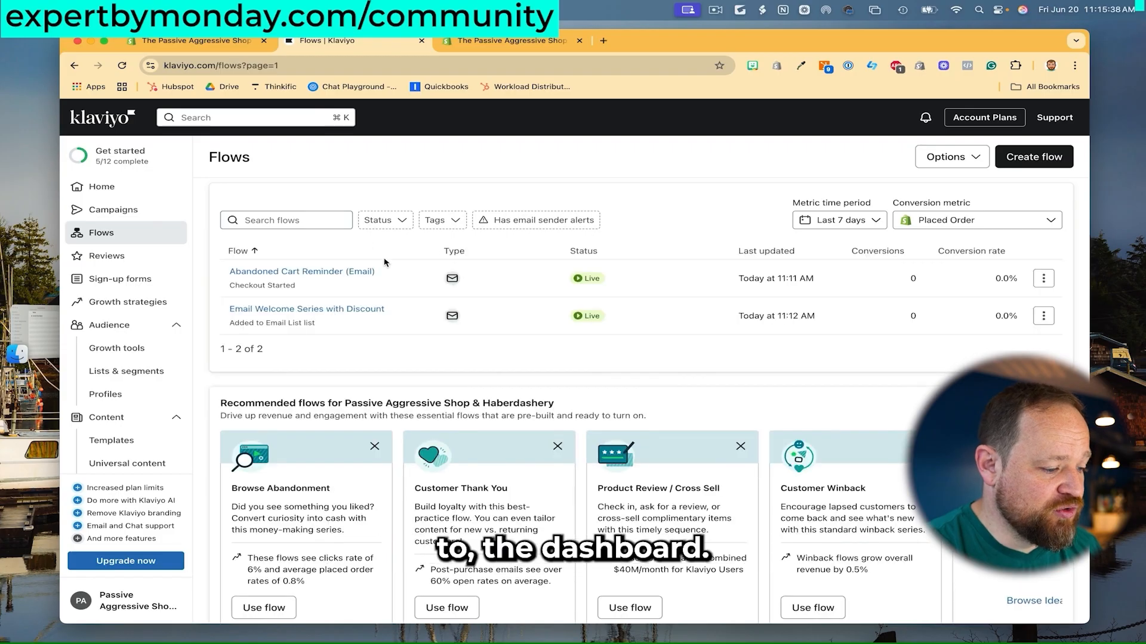
Scroll the Flows list down to the recommended flows, including Browse Abandonment.
{"action": "scroll", "coordinate": [477, 362], "scroll_direction": "down", "scroll_amount": 1}
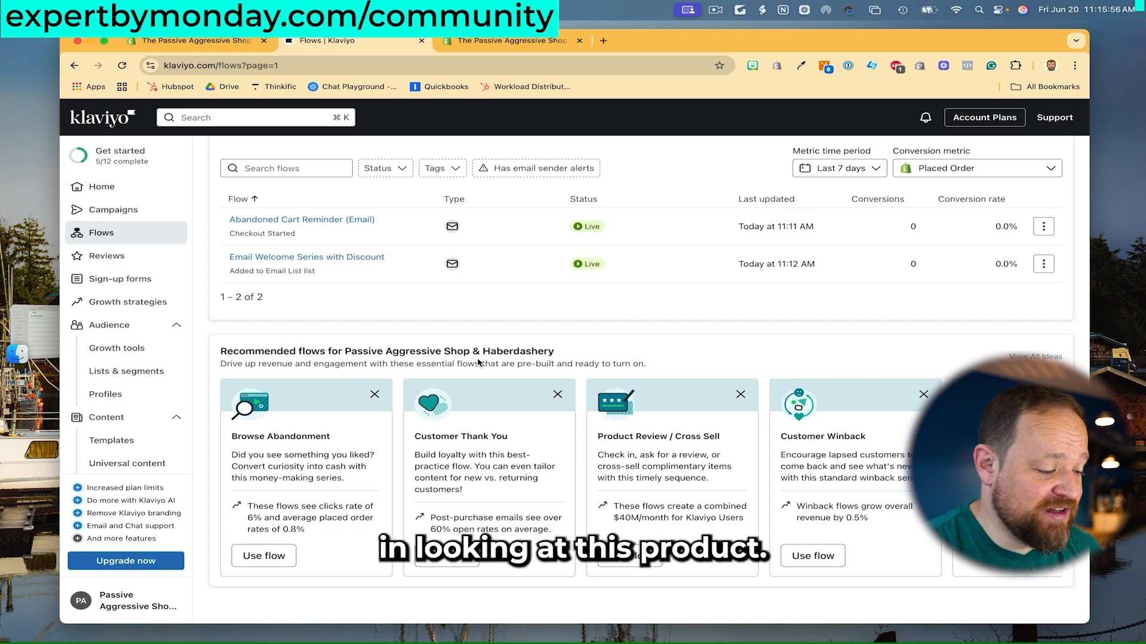
Create a Browse Abandonment flow (Viewed Product trigger, 2-hour wait, Email #1) and set it Live.
{"action": "left_click", "coordinate": [272, 564]}
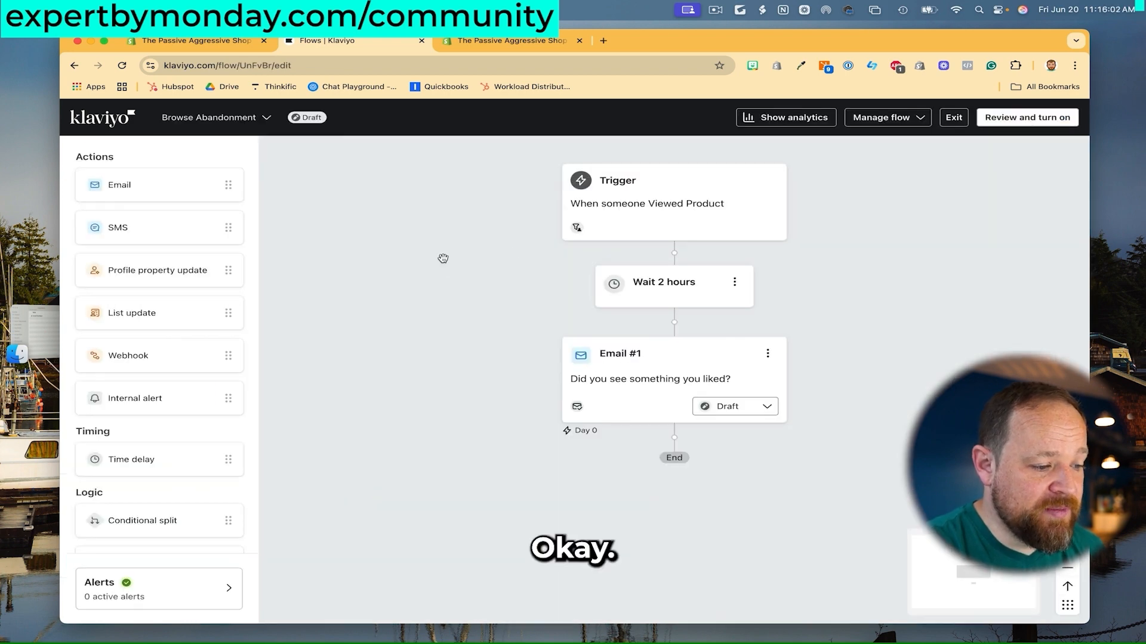
{"action": "left_click", "coordinate": [695, 226]}
{"action": "left_click", "coordinate": [567, 479]}
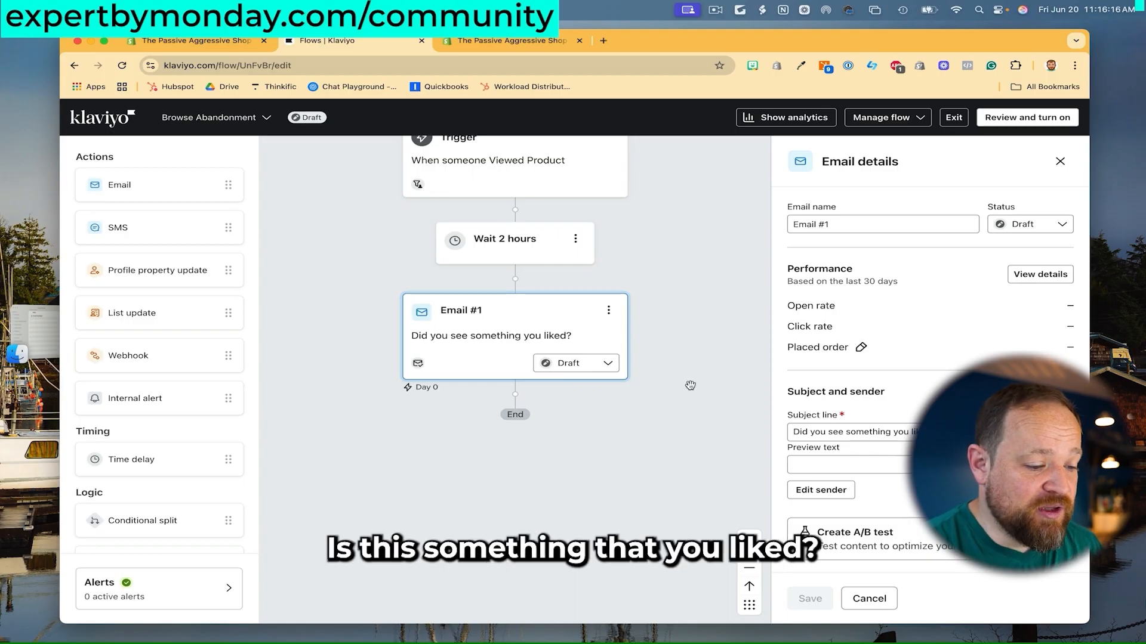
{"action": "scroll", "coordinate": [693, 339], "scroll_direction": "up", "scroll_amount": 1}
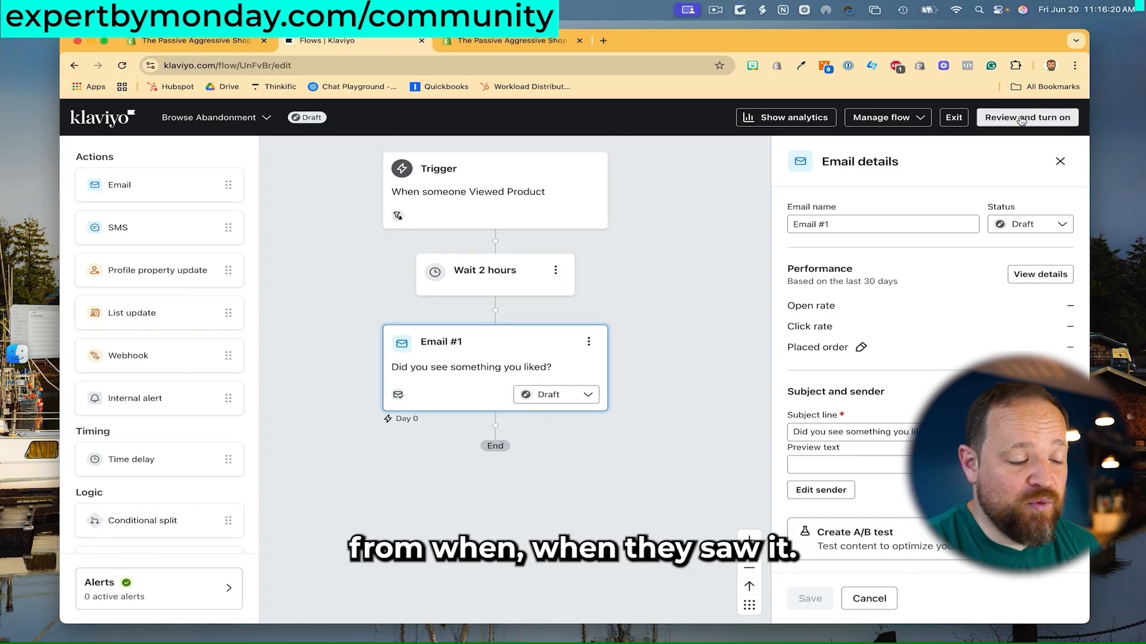
{"action": "left_click", "coordinate": [1023, 119]}
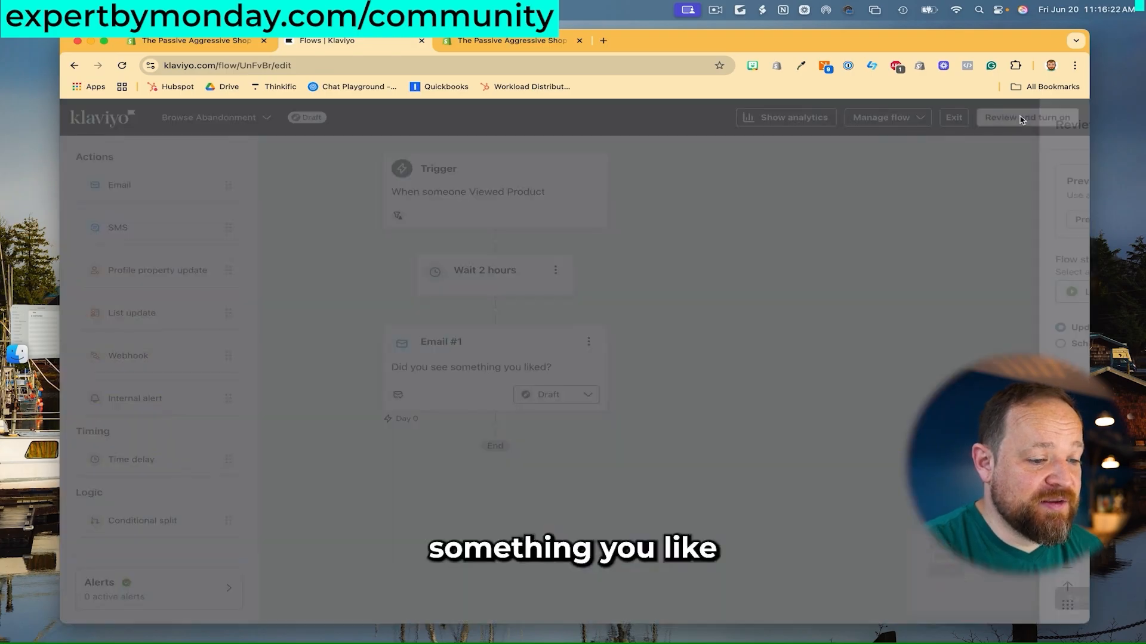
{"action": "left_click", "coordinate": [810, 605]}
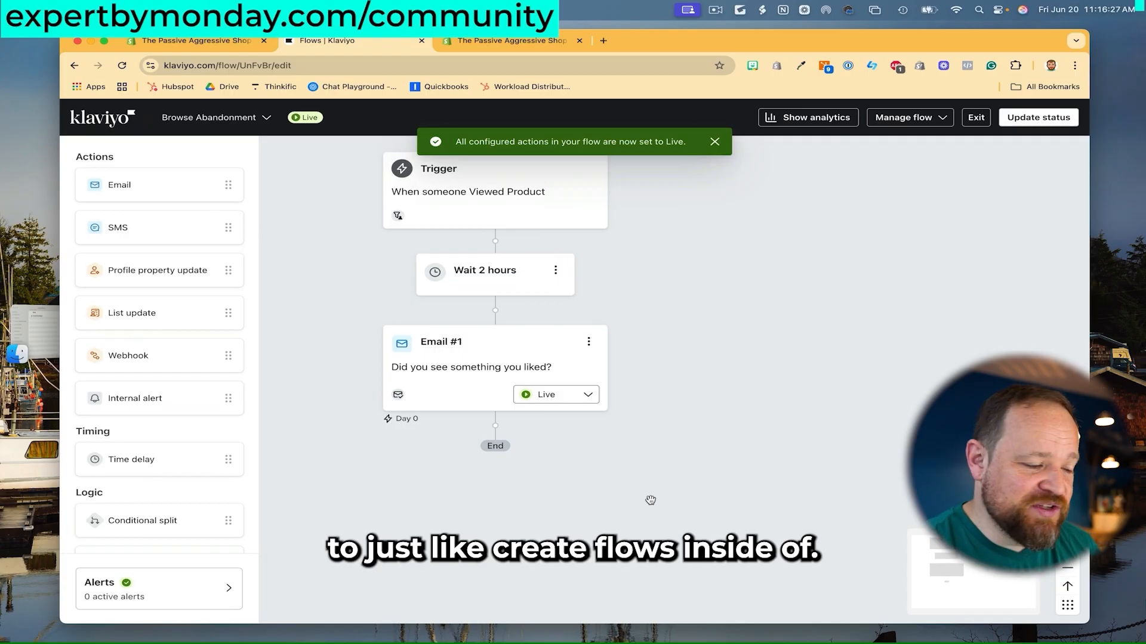
{"action": "left_click", "coordinate": [120, 122]}
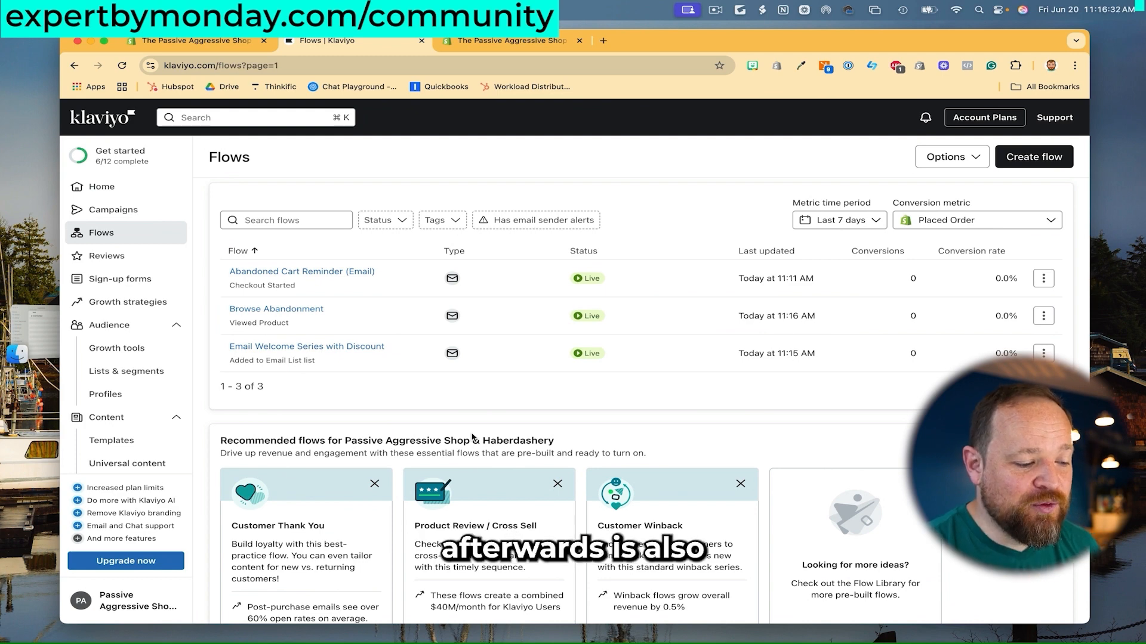
Create a Customer Thank You flow from the recommended template and set it Live.
{"action": "scroll", "coordinate": [459, 400], "scroll_direction": "down", "scroll_amount": 2}
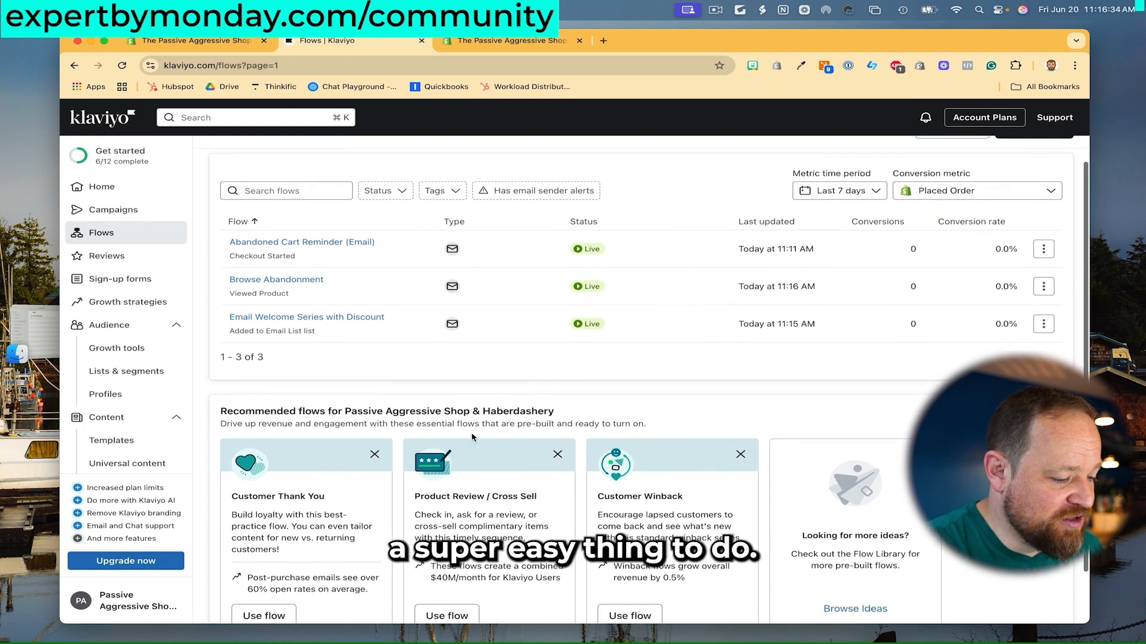
{"action": "scroll", "coordinate": [456, 387], "scroll_direction": "down", "scroll_amount": 2}
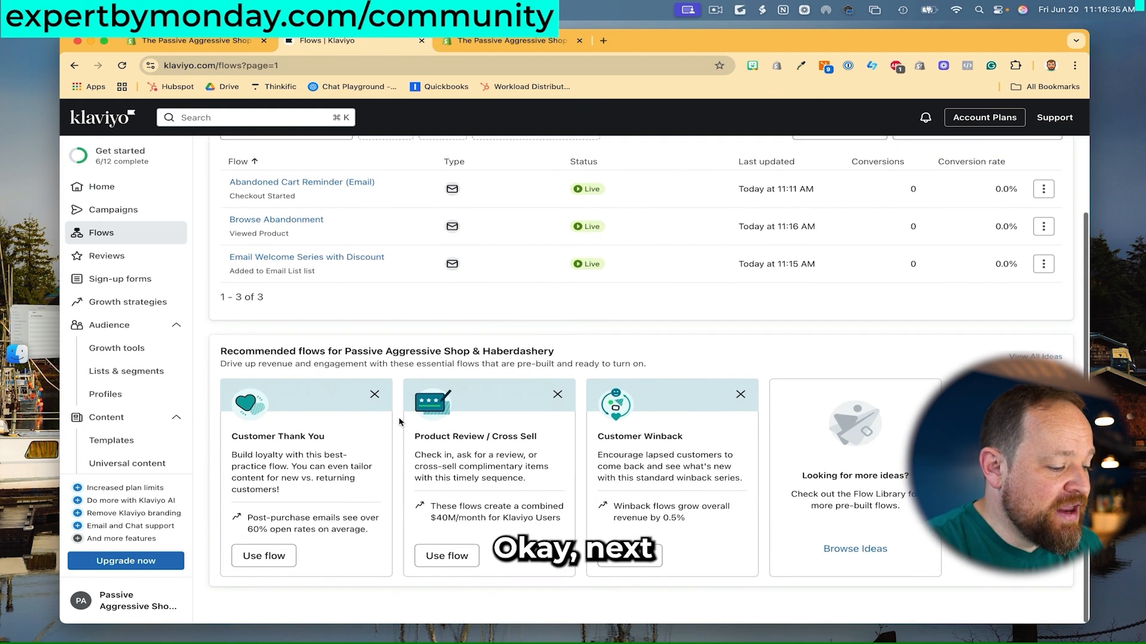
{"action": "left_click", "coordinate": [269, 557]}
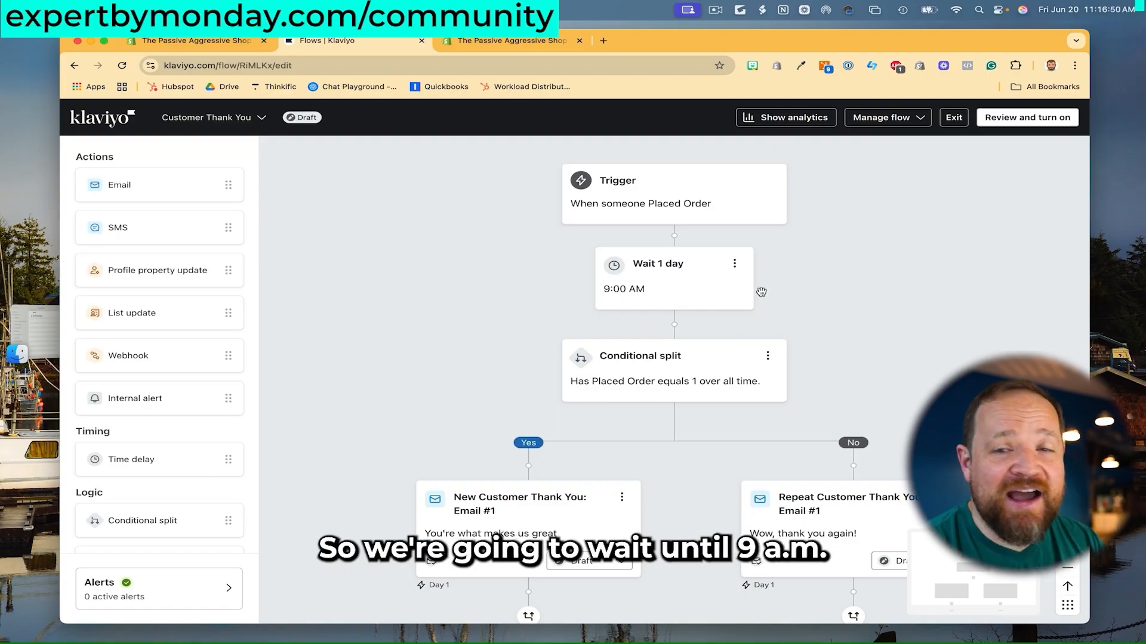
{"action": "scroll", "coordinate": [764, 290], "scroll_direction": "down", "scroll_amount": 2}
{"action": "scroll", "coordinate": [821, 311], "scroll_direction": "down", "scroll_amount": 2}
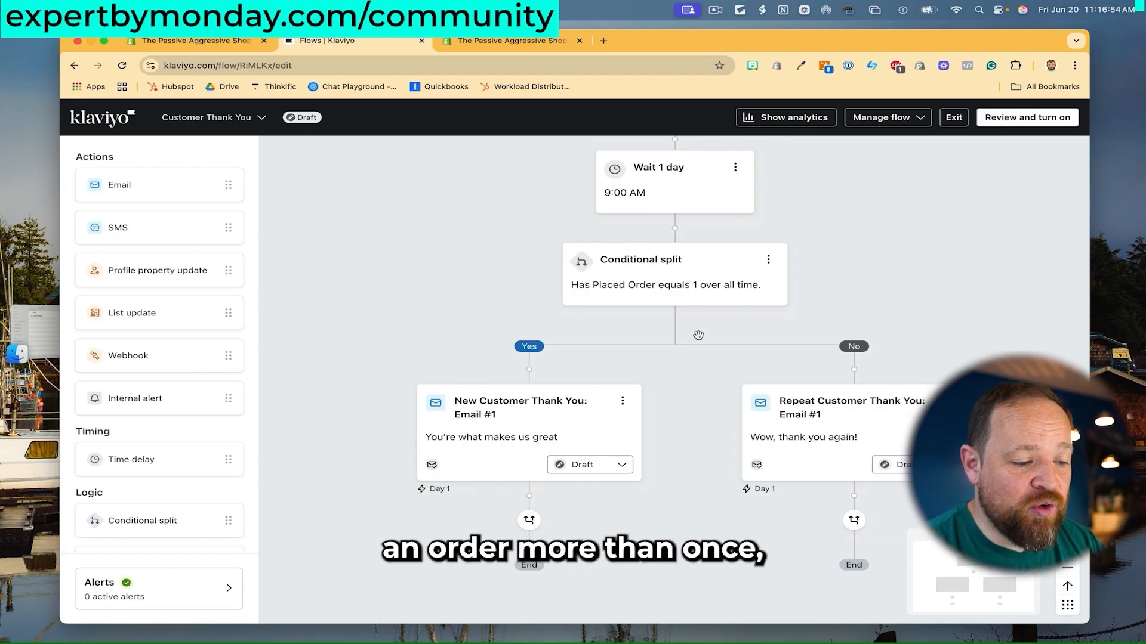
{"action": "scroll", "coordinate": [633, 332], "scroll_direction": "down", "scroll_amount": 2}
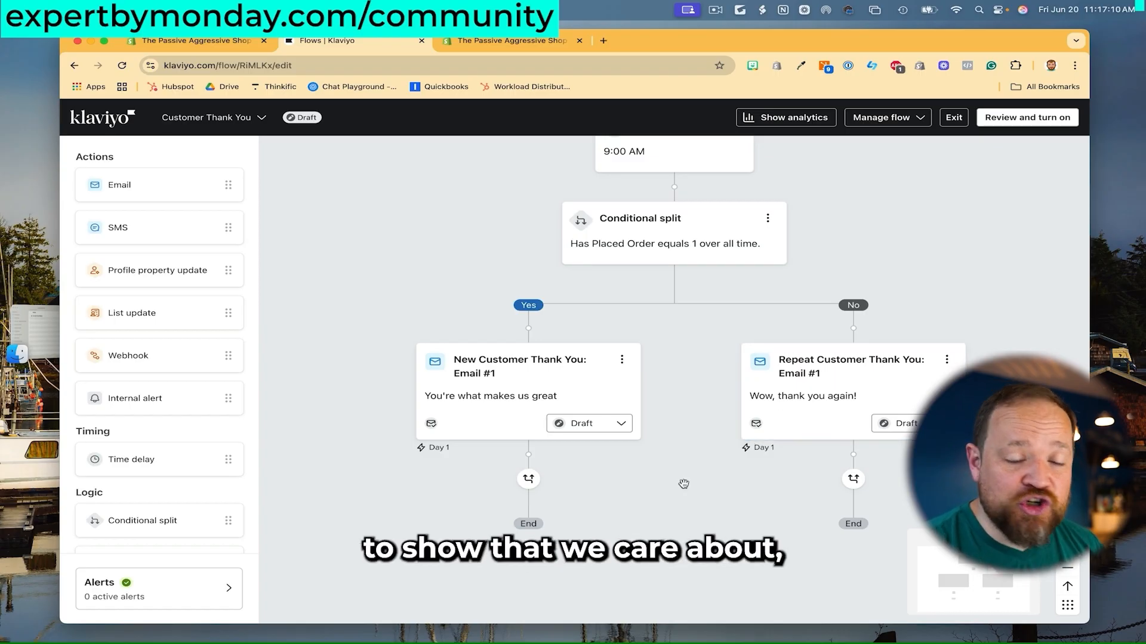
{"action": "scroll", "coordinate": [683, 484], "scroll_direction": "up", "scroll_amount": 2}
{"action": "scroll", "coordinate": [684, 484], "scroll_direction": "right", "scroll_amount": 3}
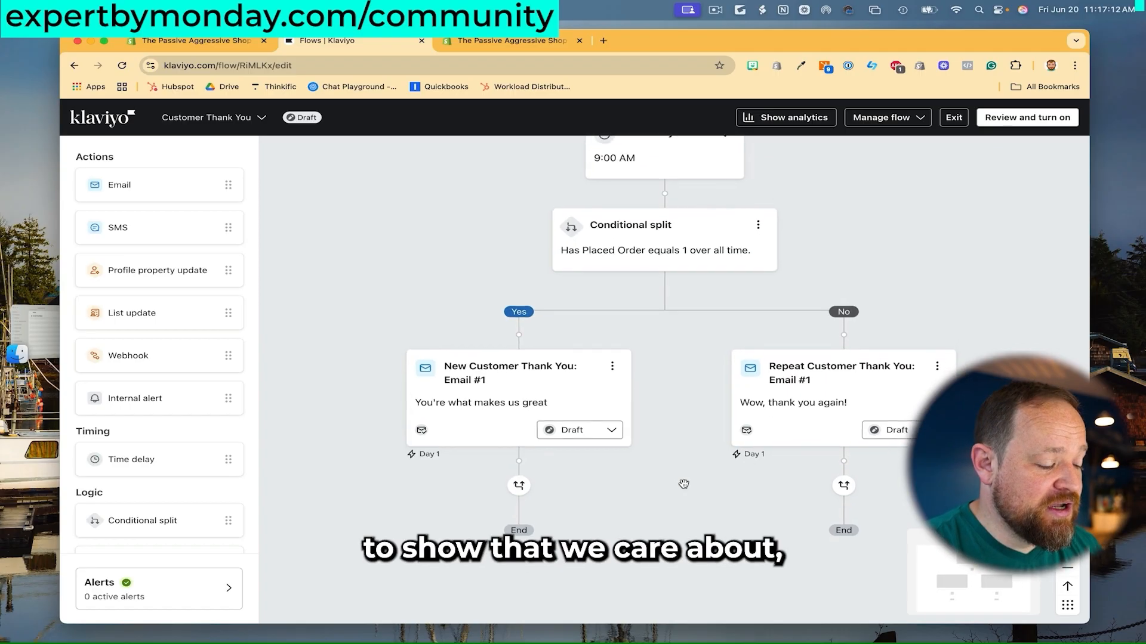
{"action": "left_click", "coordinate": [1021, 118]}
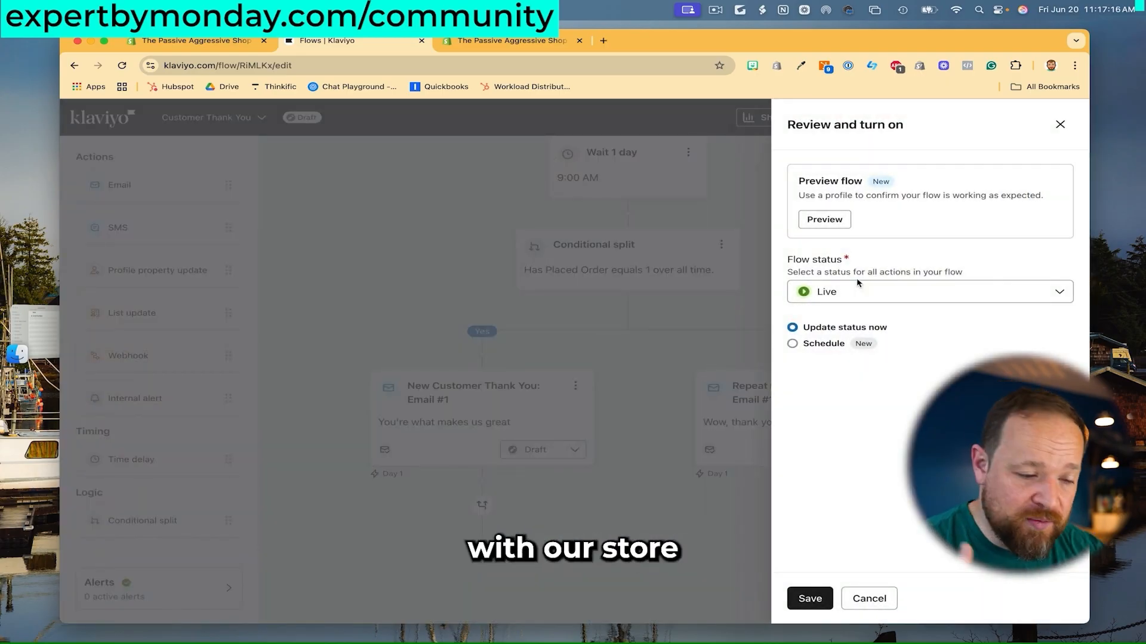
{"action": "left_click", "coordinate": [810, 598]}
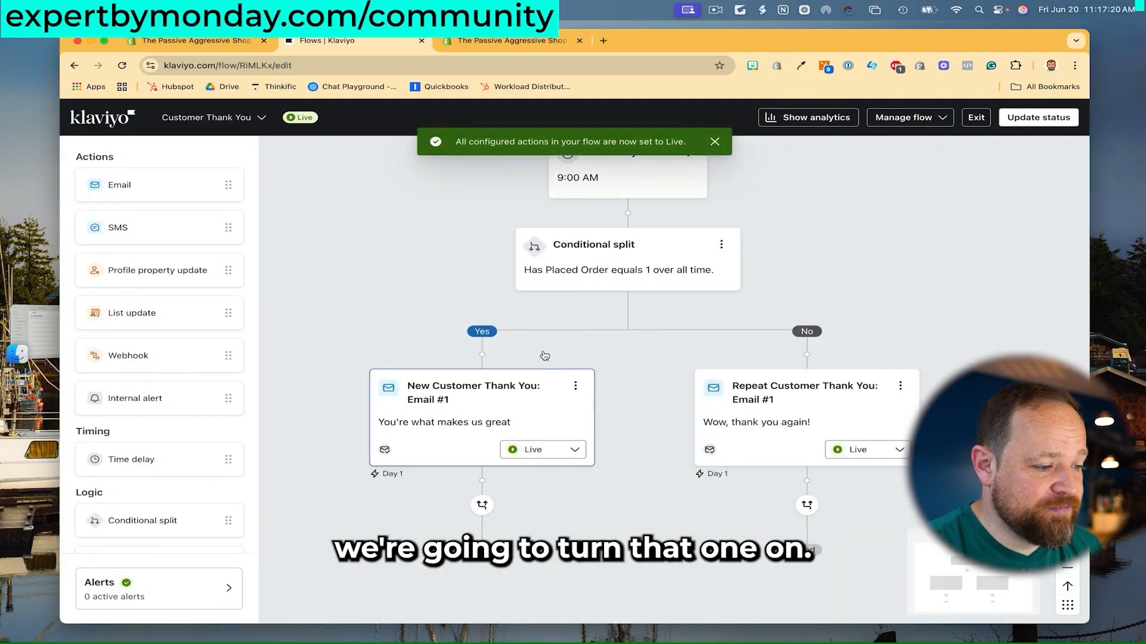
{"action": "left_click", "coordinate": [113, 130]}
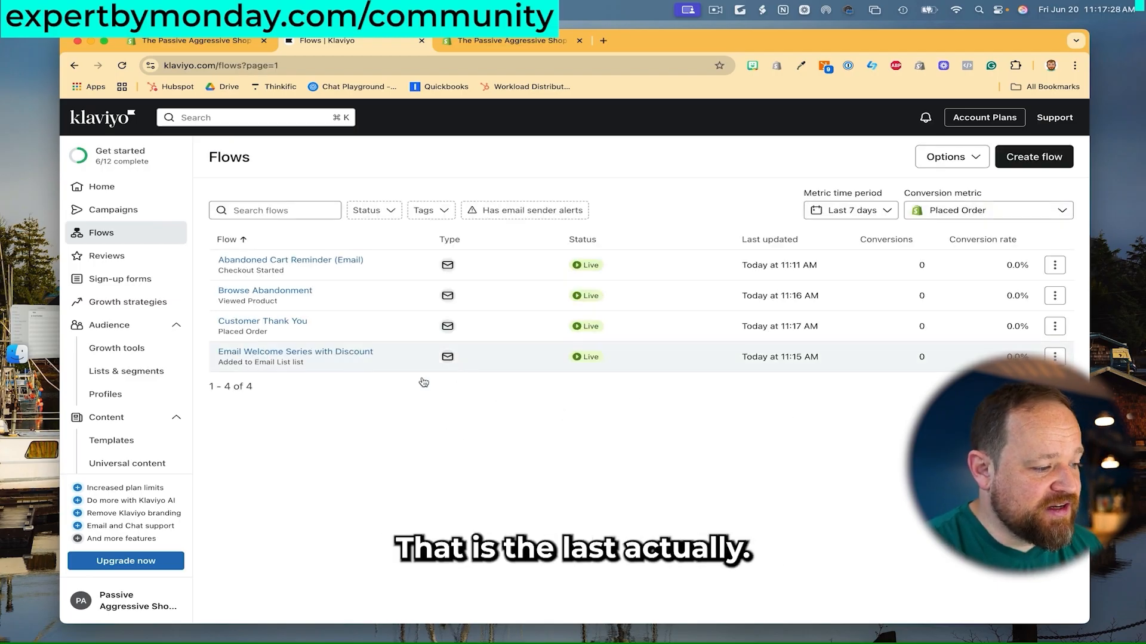
{"action": "left_click", "coordinate": [105, 186]}
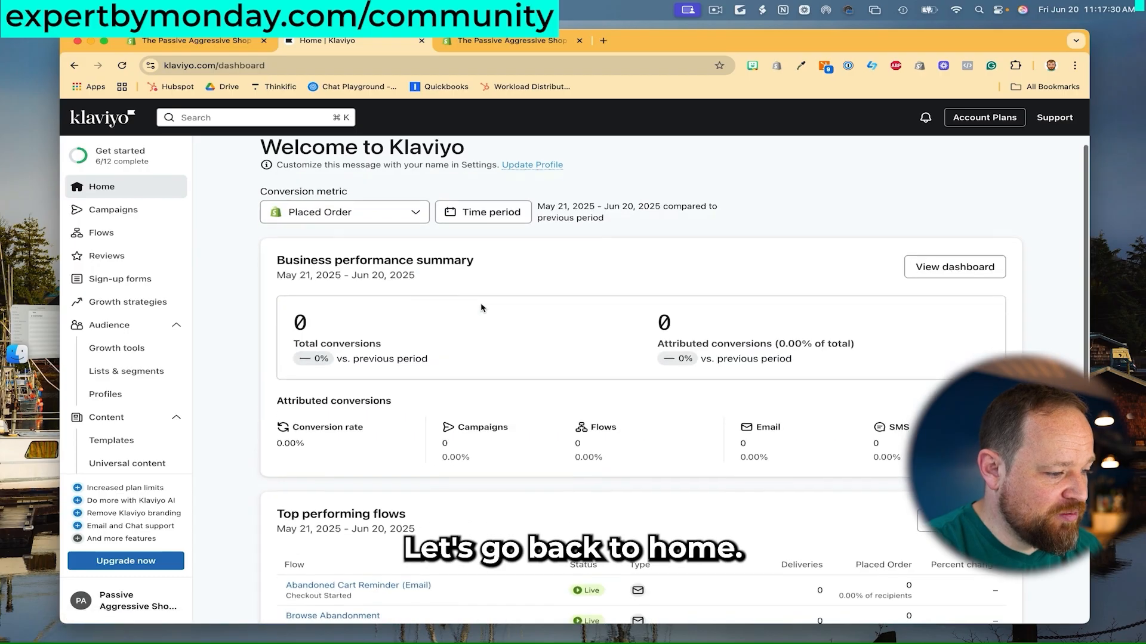
{"action": "left_click", "coordinate": [133, 232]}
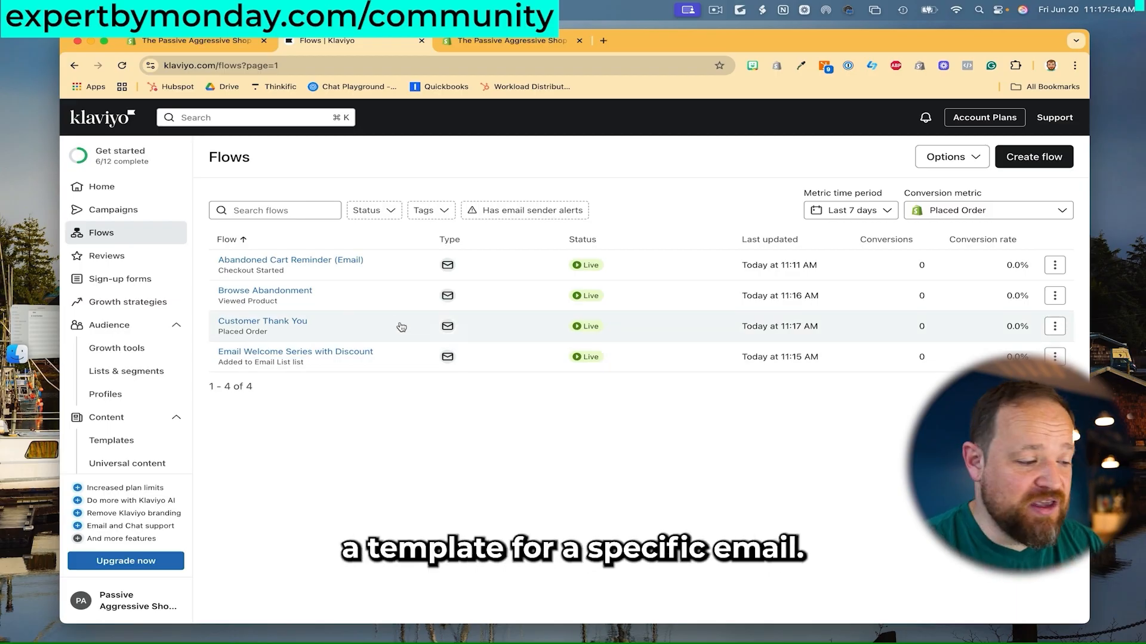
{"action": "left_click", "coordinate": [139, 232]}
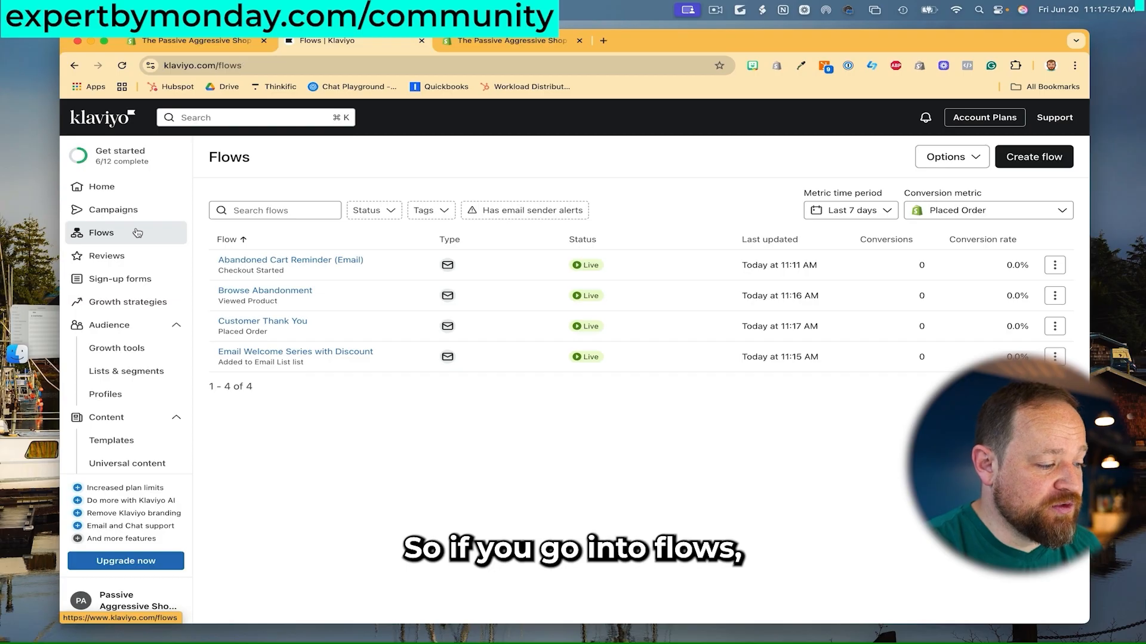
{"action": "left_click", "coordinate": [287, 261]}
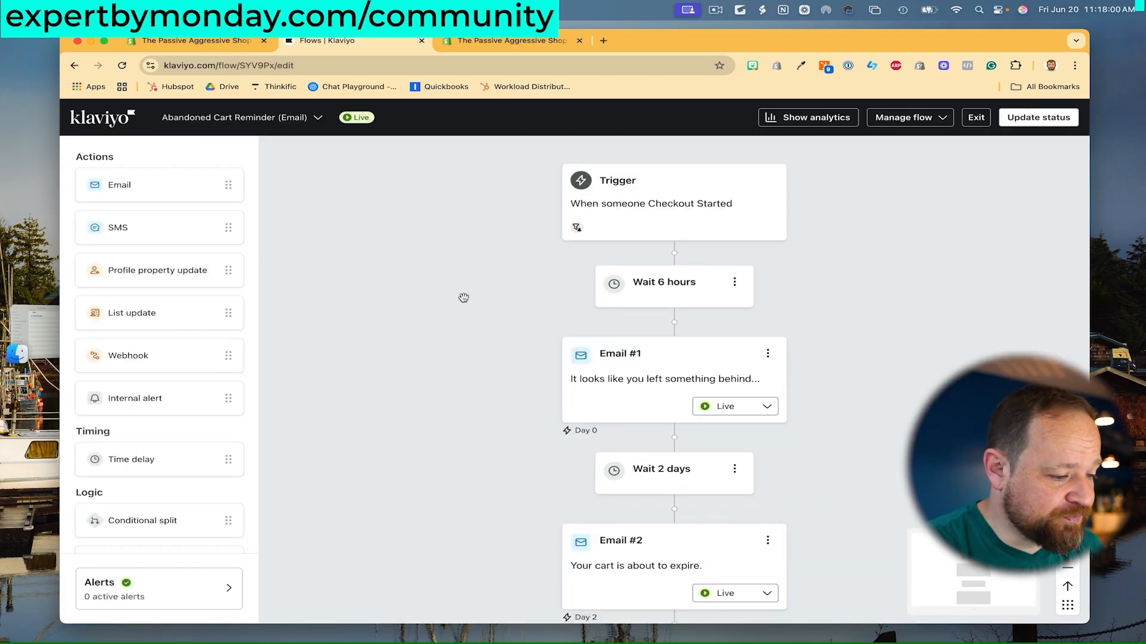
Open Abandoned Cart Reminder's Email #1, check mobile and desktop previews, then open the full editor.
{"action": "left_click", "coordinate": [626, 363]}
{"action": "left_click", "coordinate": [609, 313]}
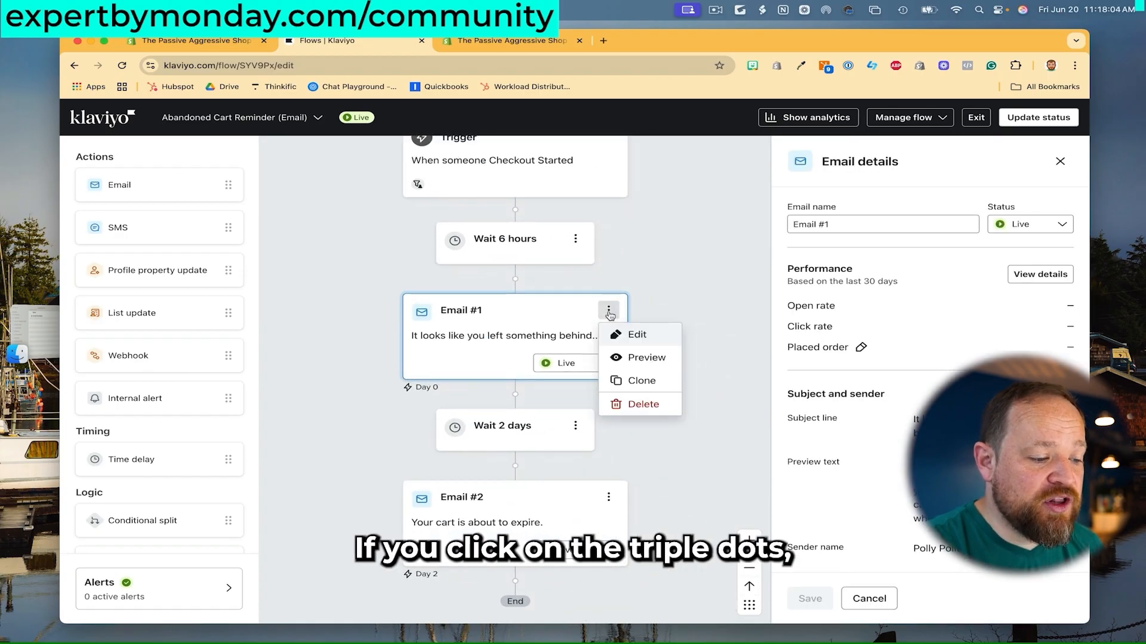
{"action": "left_click", "coordinate": [627, 332]}
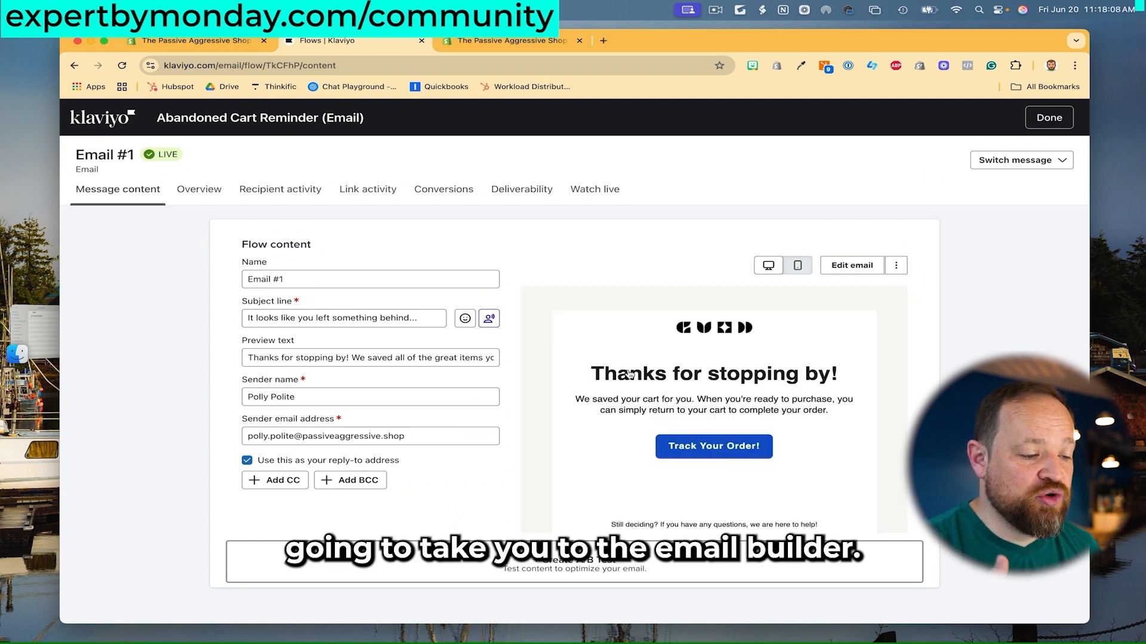
{"action": "scroll", "coordinate": [814, 345], "scroll_direction": "down", "scroll_amount": 1}
{"action": "scroll", "coordinate": [815, 344], "scroll_direction": "up", "scroll_amount": 2}
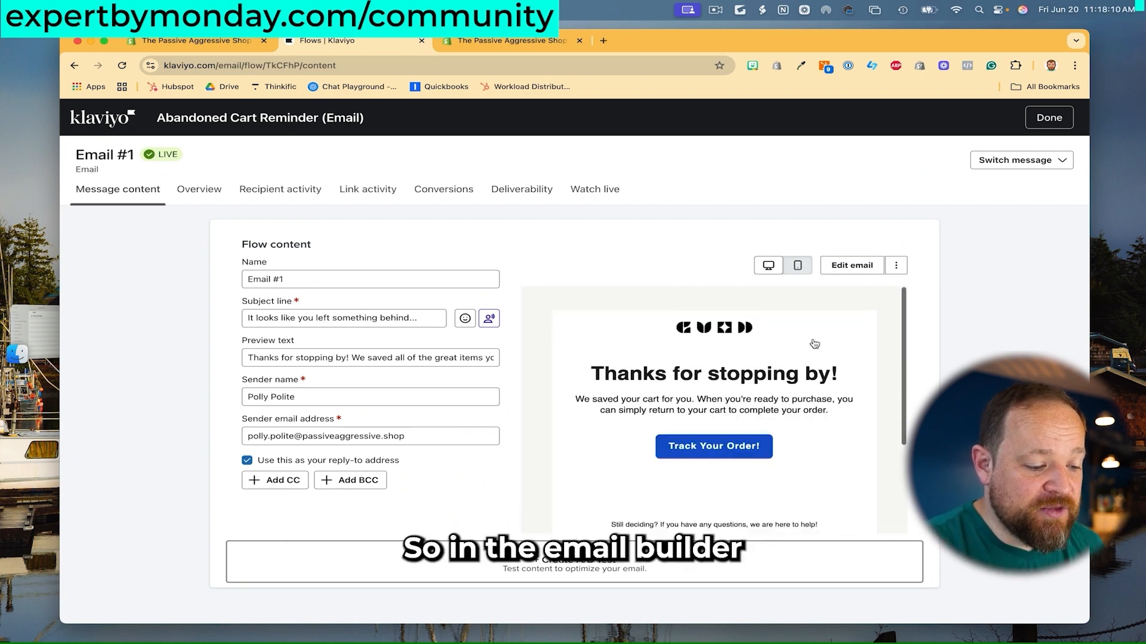
{"action": "left_click", "coordinate": [797, 266]}
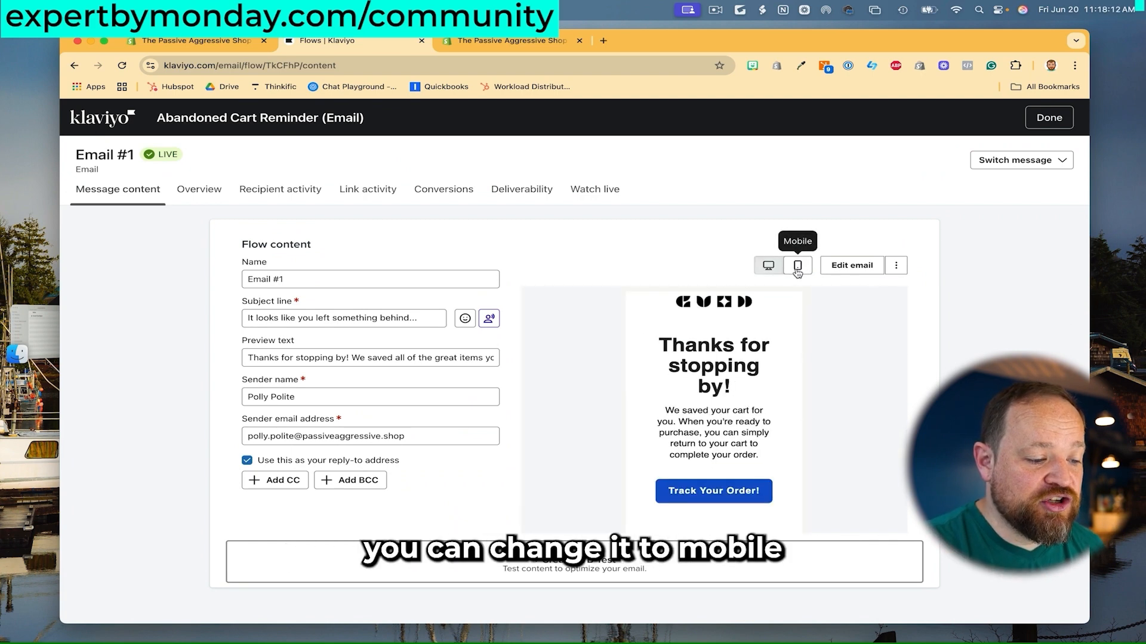
{"action": "left_click", "coordinate": [771, 269]}
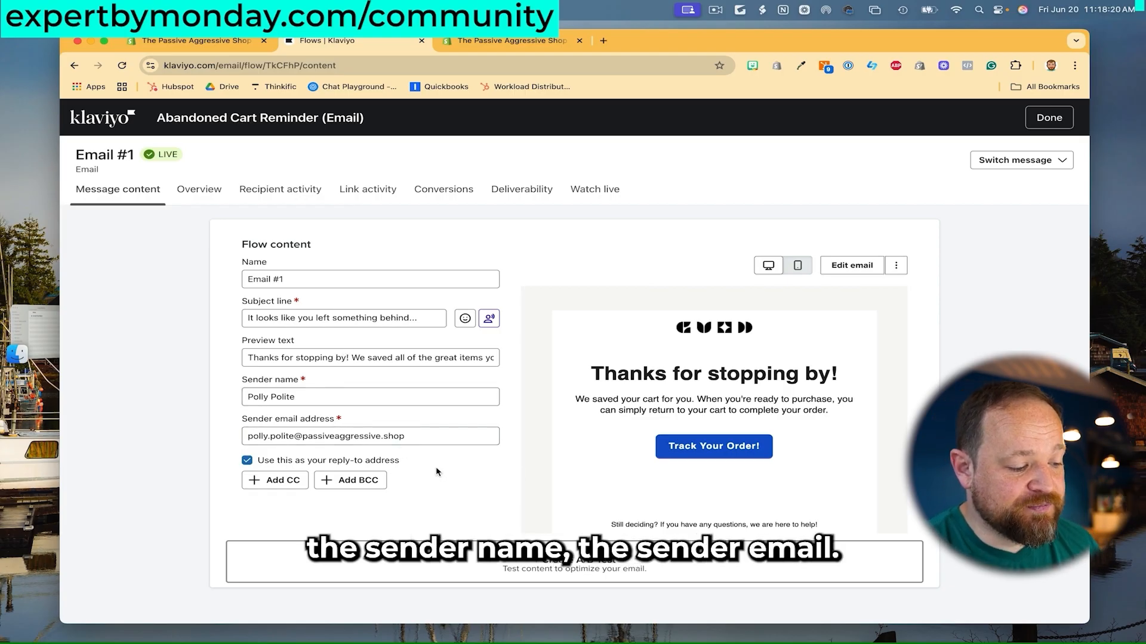
{"action": "left_click", "coordinate": [853, 267]}
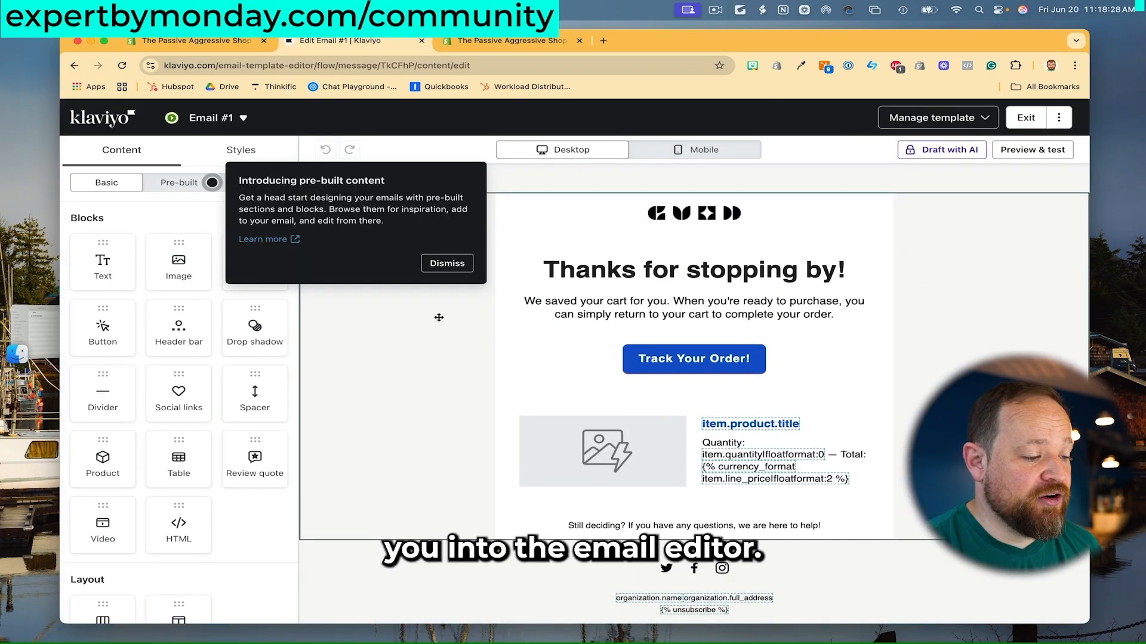
Dismiss the pre-built content intro and select the 'Thanks for stopping by' block and its section.
{"action": "left_click", "coordinate": [447, 263]}
{"action": "left_click", "coordinate": [617, 257]}
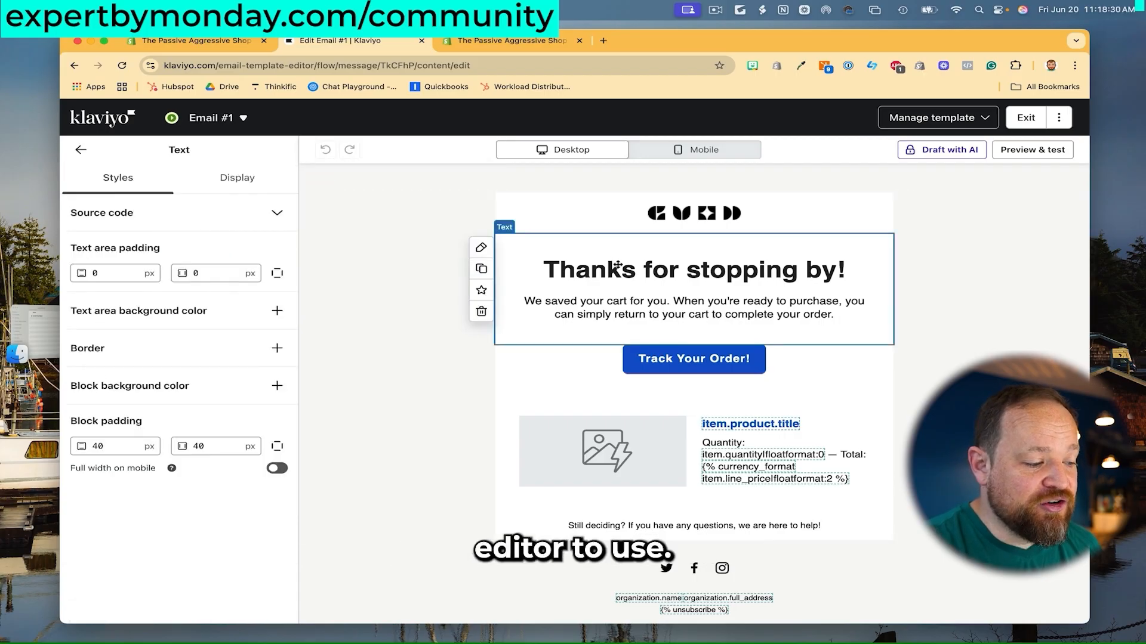
{"action": "left_click", "coordinate": [364, 237]}
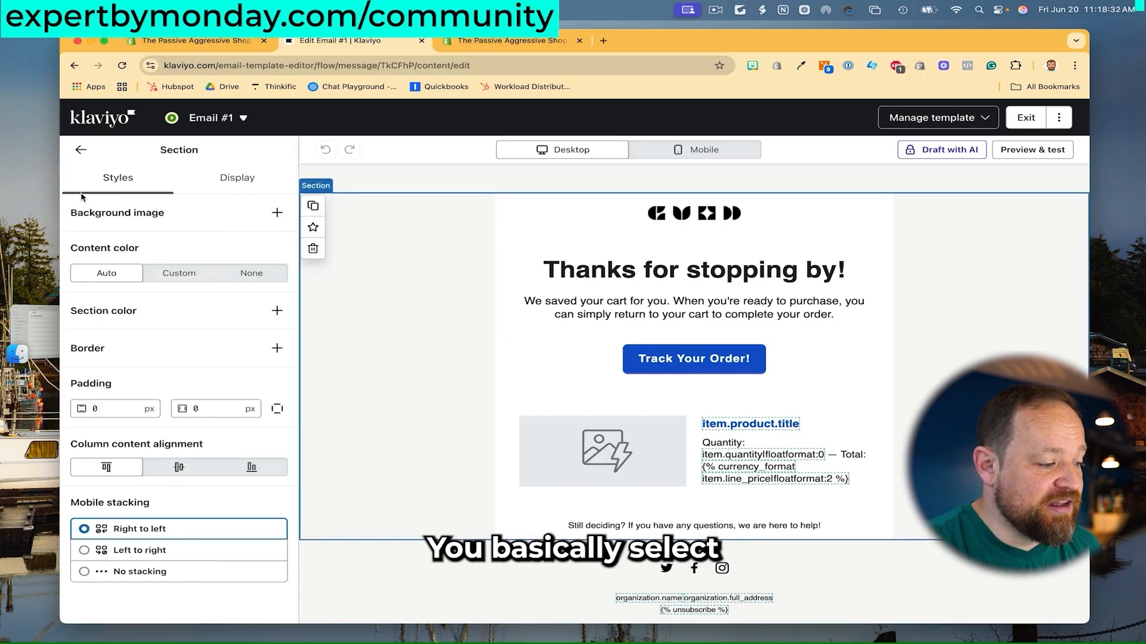
{"action": "left_click", "coordinate": [80, 149]}
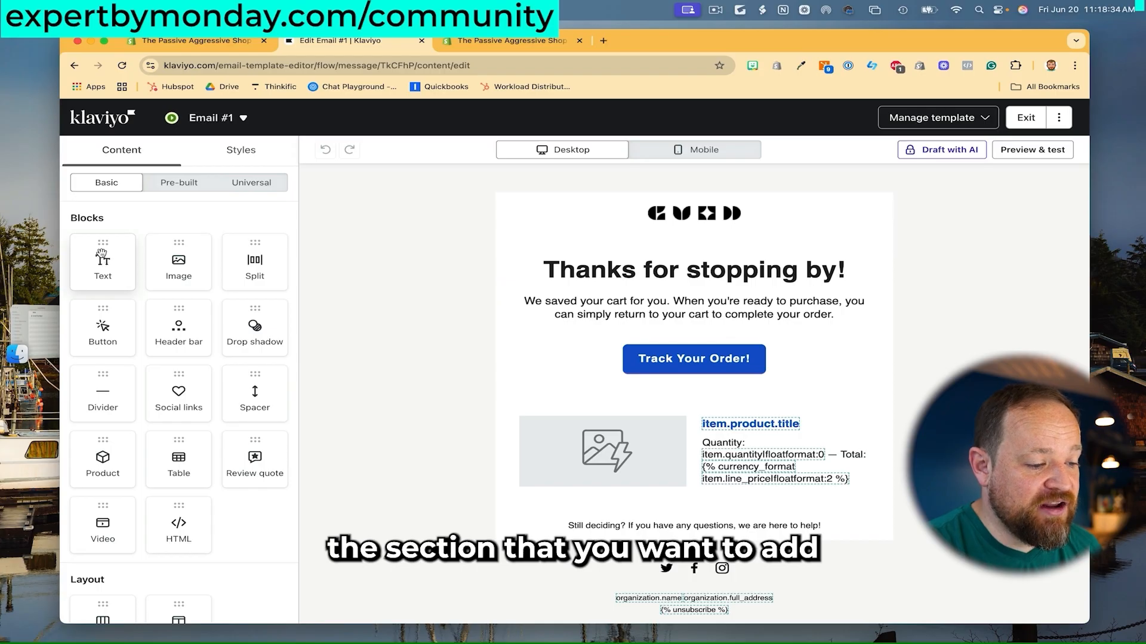
Drag a text block below the logo and preview the email at mobile, then desktop width.
{"action": "mouse_move", "coordinate": [103, 256]}
{"action": "left_mouse_down"}
{"action": "mouse_move", "coordinate": [573, 230]}
{"action": "mouse_move", "coordinate": [643, 261]}
{"action": "mouse_move", "coordinate": [696, 346]}
{"action": "mouse_move", "coordinate": [225, 276]}
{"action": "mouse_move", "coordinate": [101, 234]}
{"action": "left_mouse_up"}
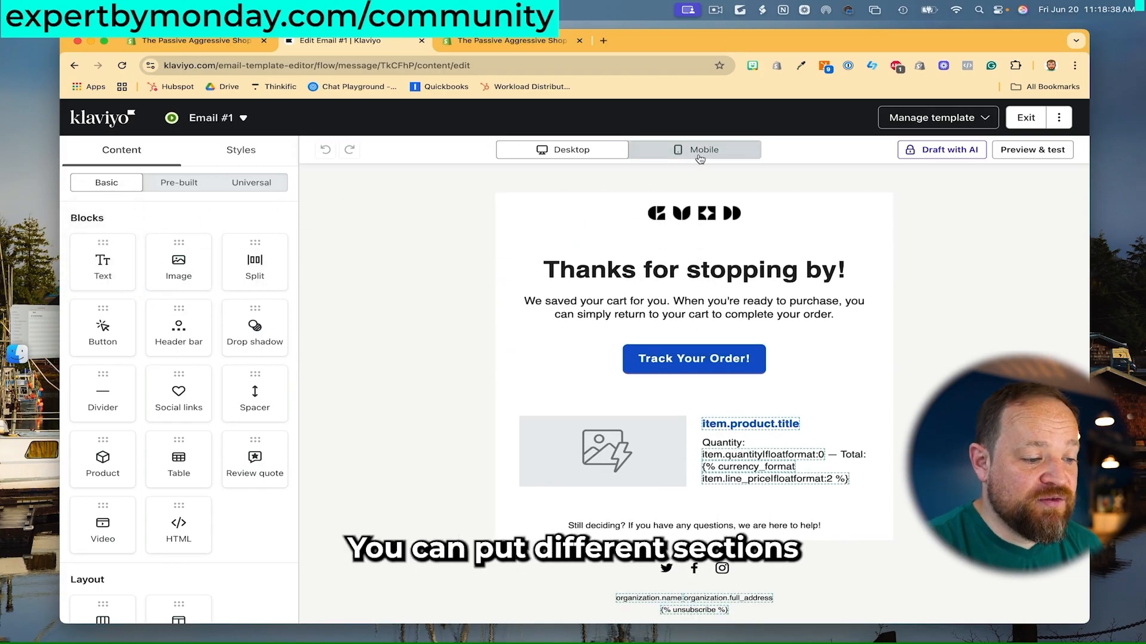
{"action": "left_click", "coordinate": [701, 154]}
{"action": "left_click", "coordinate": [622, 152]}
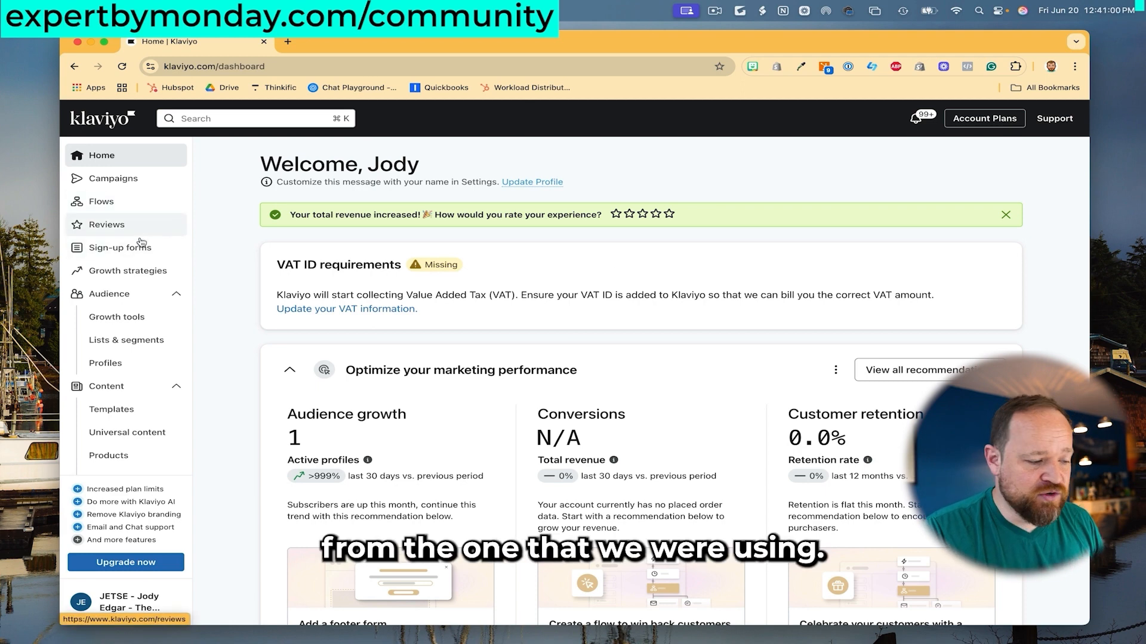
Start a new segment from Lists & Segments via Create New > Create segment.
{"action": "left_click", "coordinate": [158, 337]}
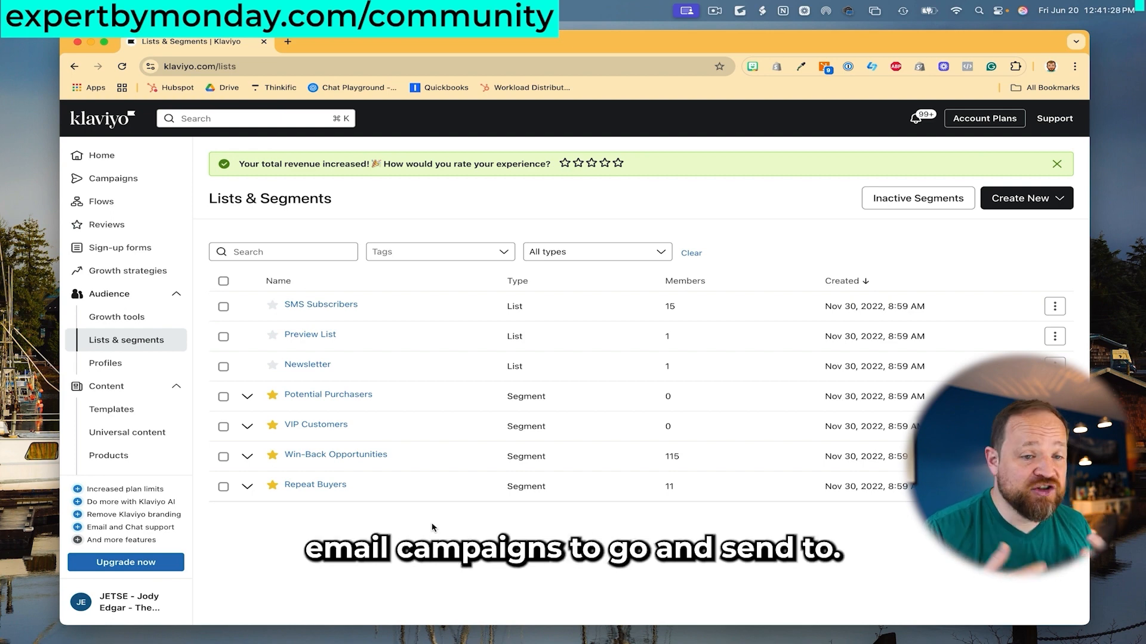
{"action": "left_click", "coordinate": [1021, 207]}
{"action": "left_click", "coordinate": [965, 254]}
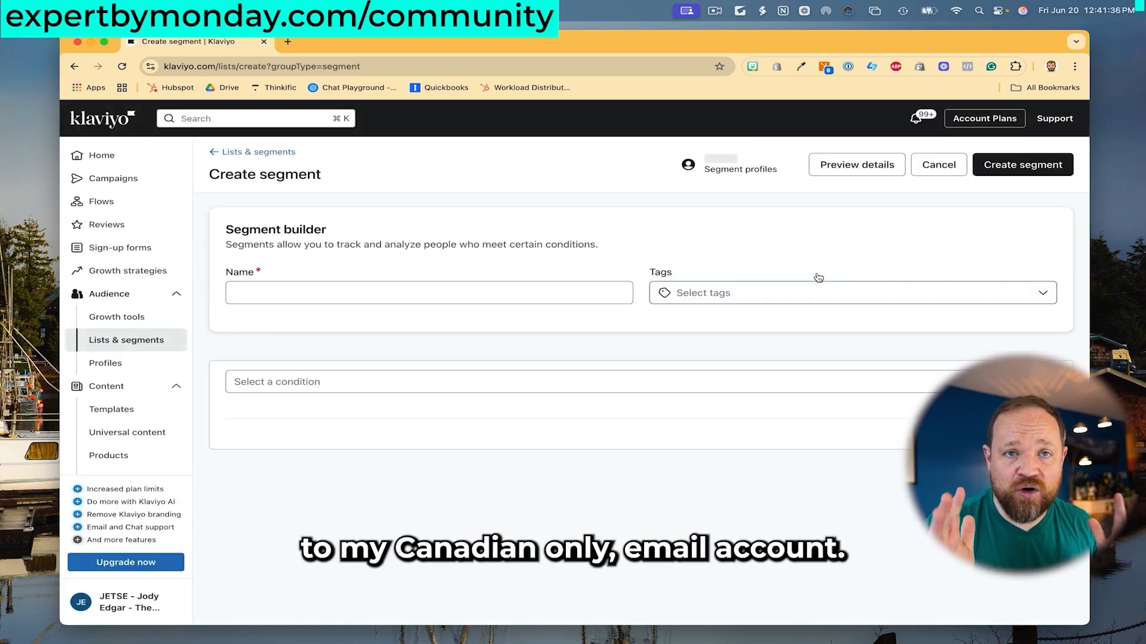
Name the segment 'Canadian Customers' and base its condition on a profile property.
{"action": "left_click", "coordinate": [461, 295]}
{"action": "type", "text": "Canadian Customers"}
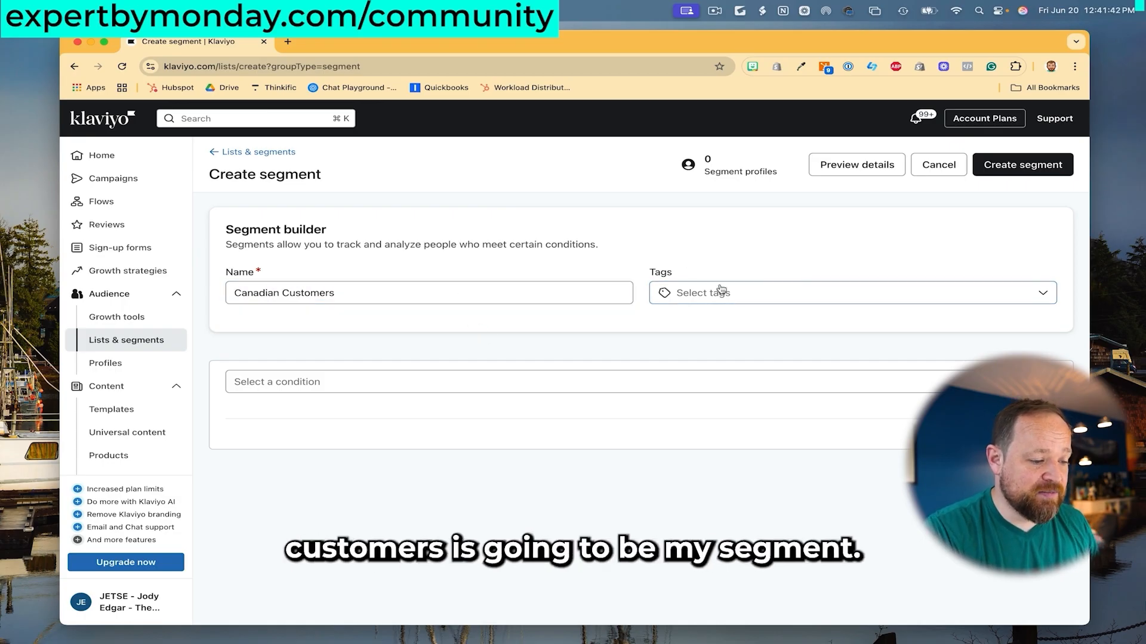
{"action": "left_click", "coordinate": [509, 393]}
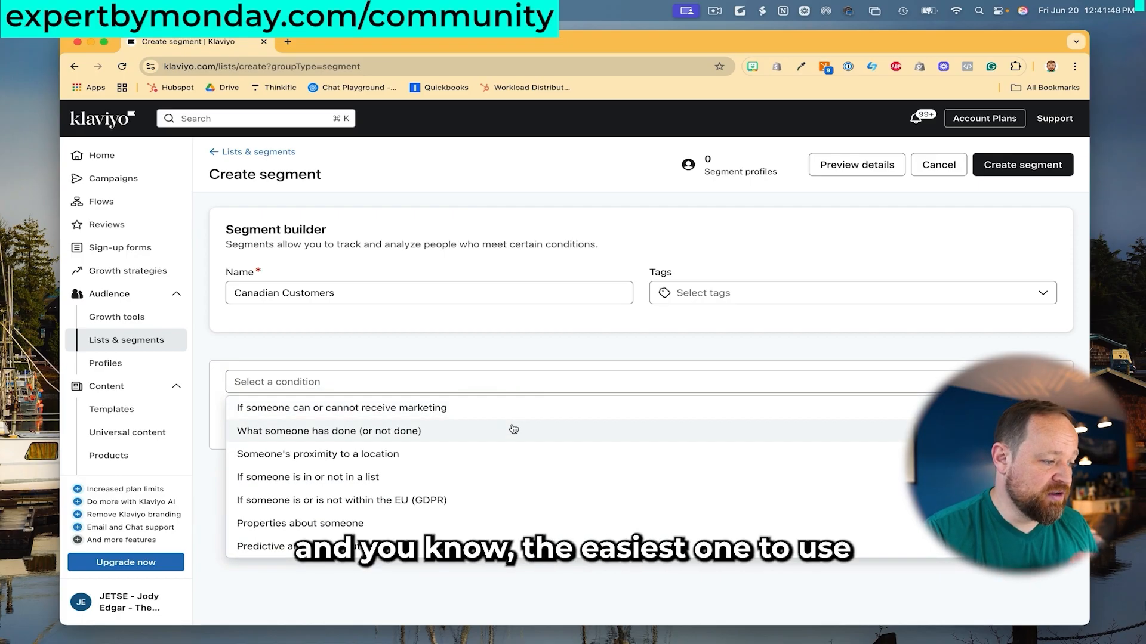
{"action": "left_click", "coordinate": [450, 523]}
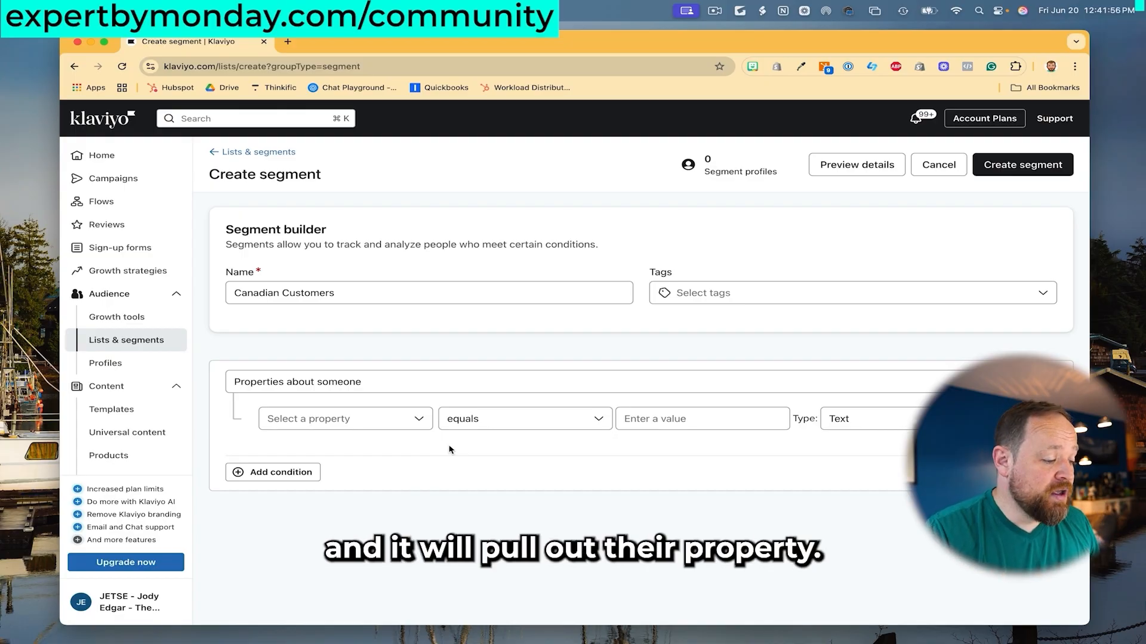
Set the condition to Country equals Canada so the segment matches 18 profiles.
{"action": "left_click", "coordinate": [422, 422]}
{"action": "scroll", "coordinate": [499, 426], "scroll_direction": "down", "scroll_amount": 2}
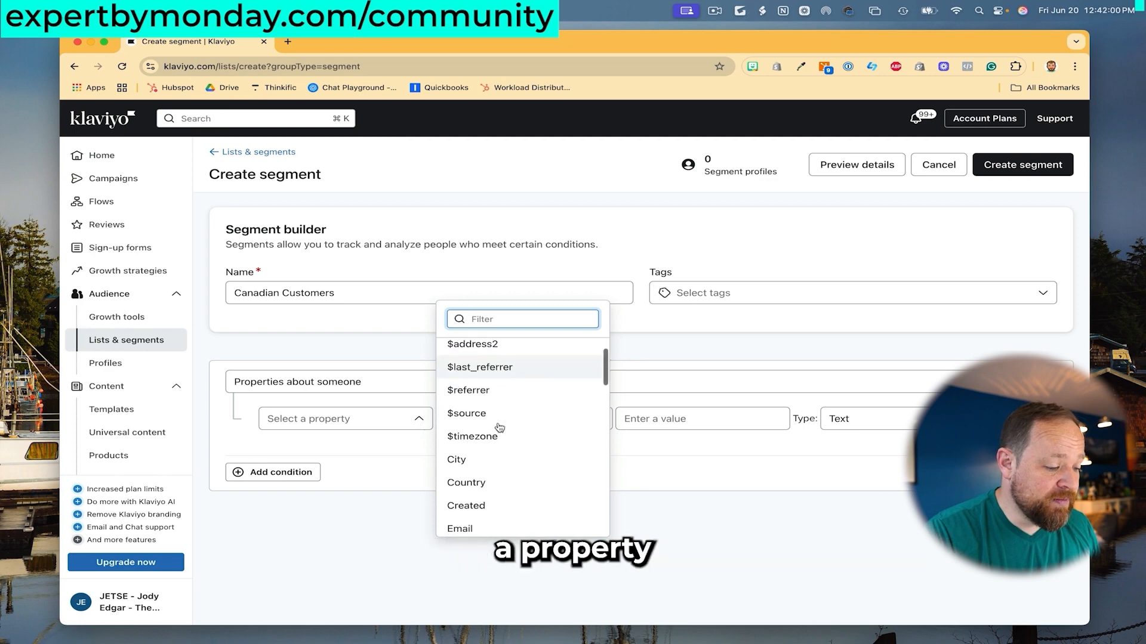
{"action": "left_click", "coordinate": [504, 483]}
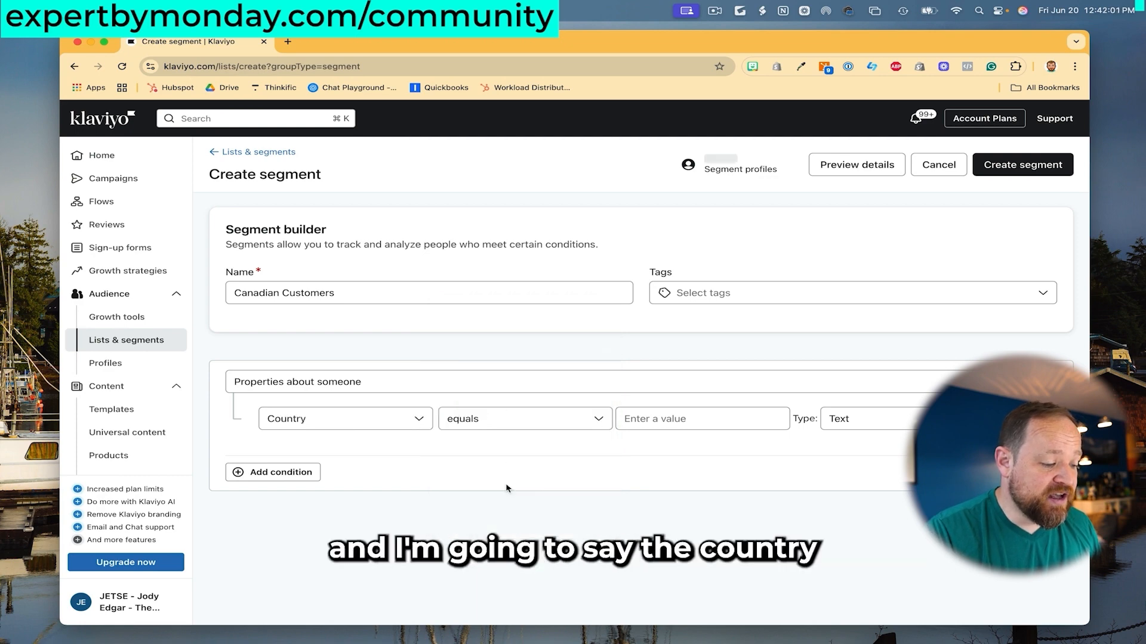
{"action": "left_click", "coordinate": [681, 425]}
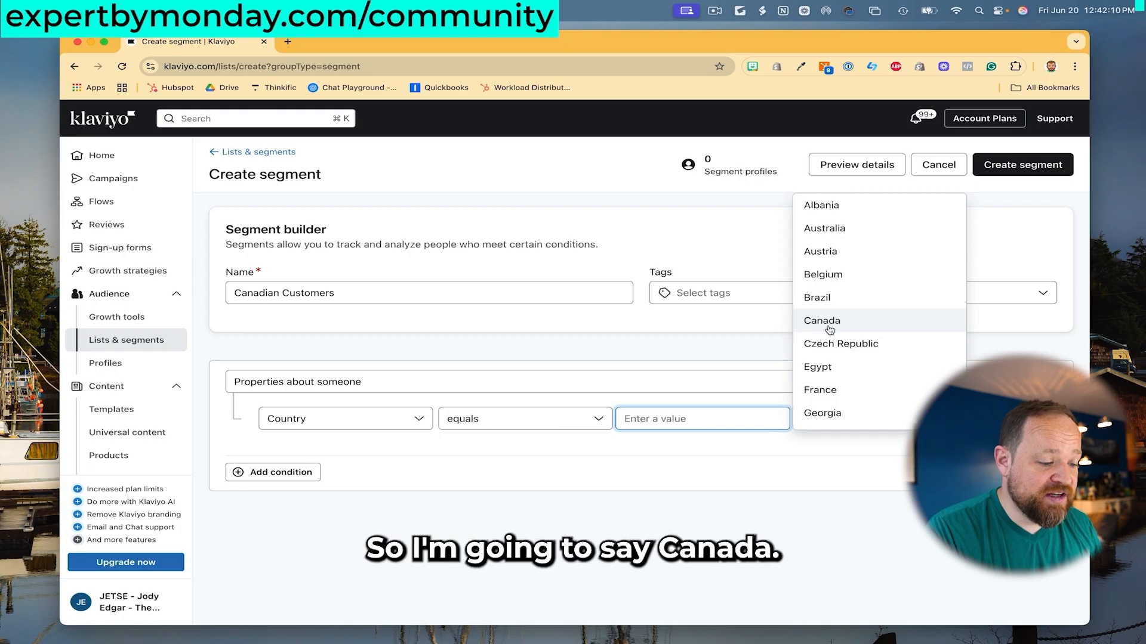
{"action": "left_click", "coordinate": [829, 330]}
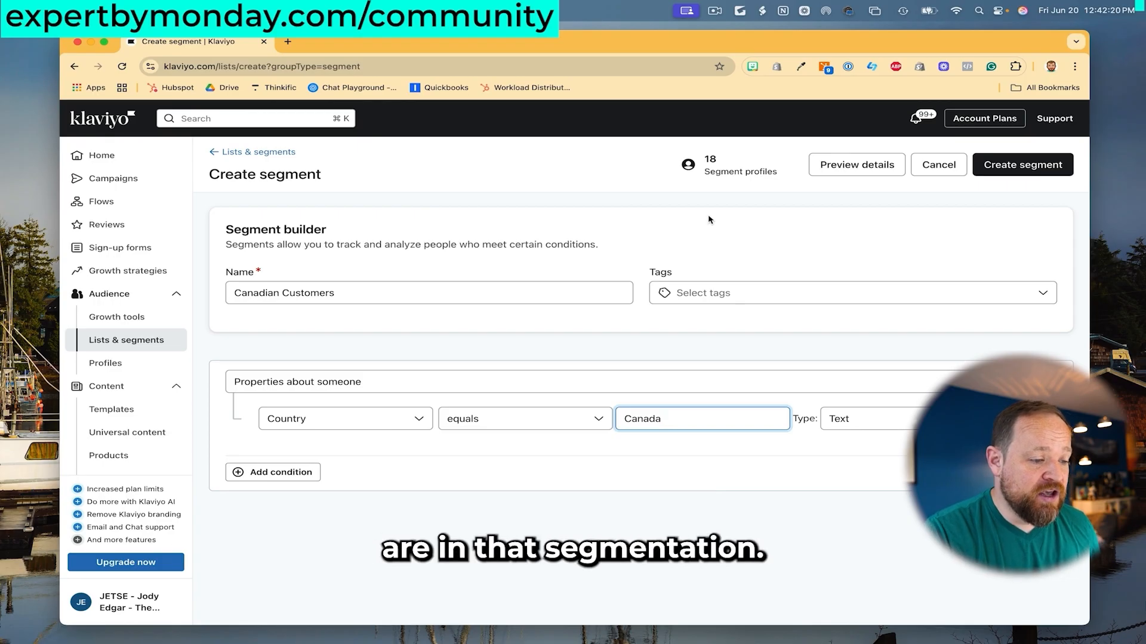
{"action": "left_click", "coordinate": [720, 167]}
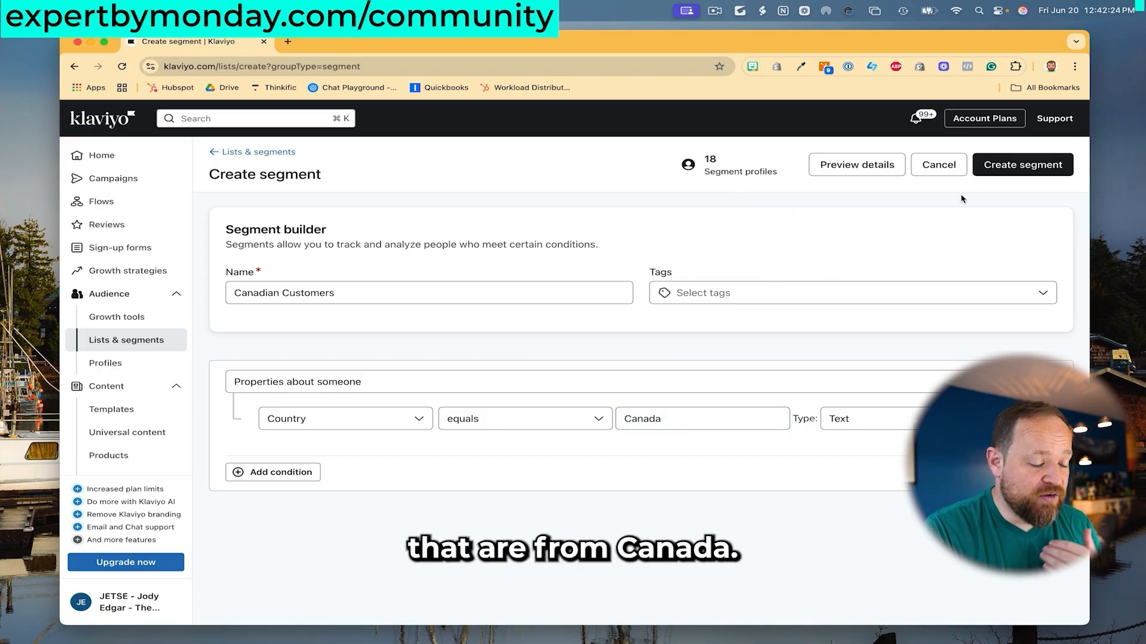
Check the segment's sample profiles, then return to the Abandoned Cart Reminder flow and Shopify admin.
{"action": "left_click", "coordinate": [874, 166]}
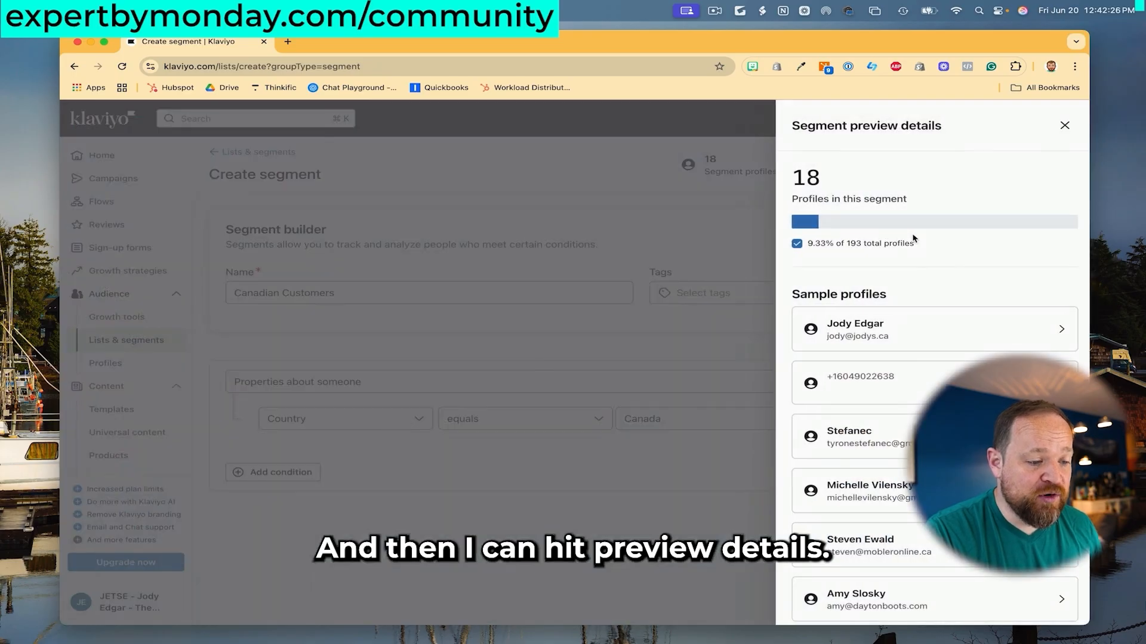
{"action": "scroll", "coordinate": [934, 299], "scroll_direction": "down", "scroll_amount": 5}
{"action": "scroll", "coordinate": [933, 302], "scroll_direction": "up", "scroll_amount": 5}
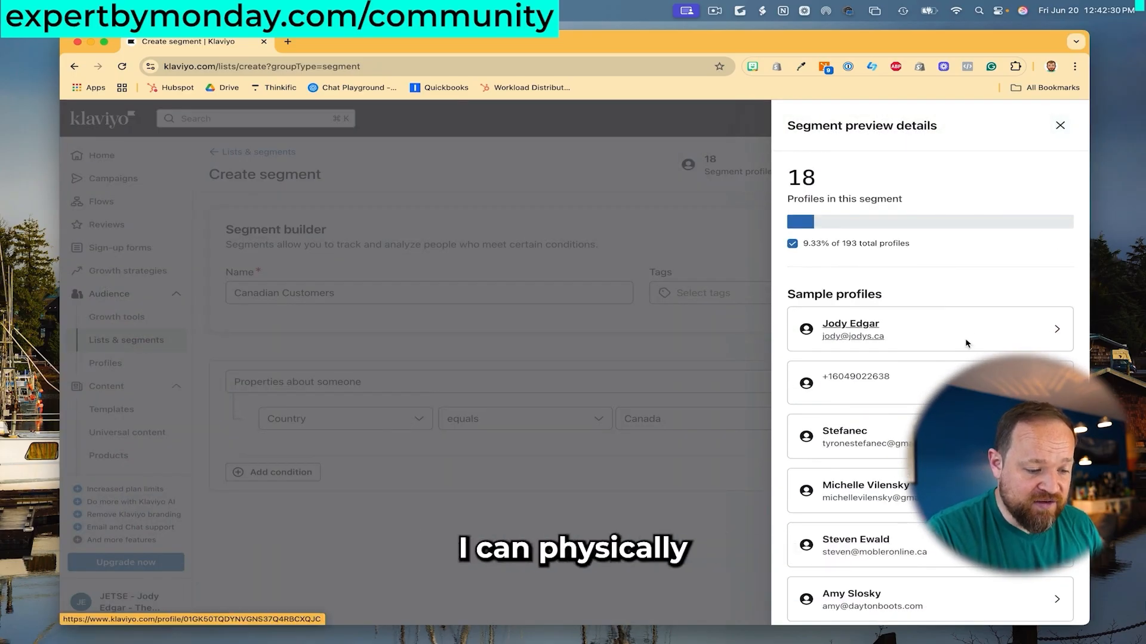
{"action": "scroll", "coordinate": [965, 352], "scroll_direction": "down", "scroll_amount": 5}
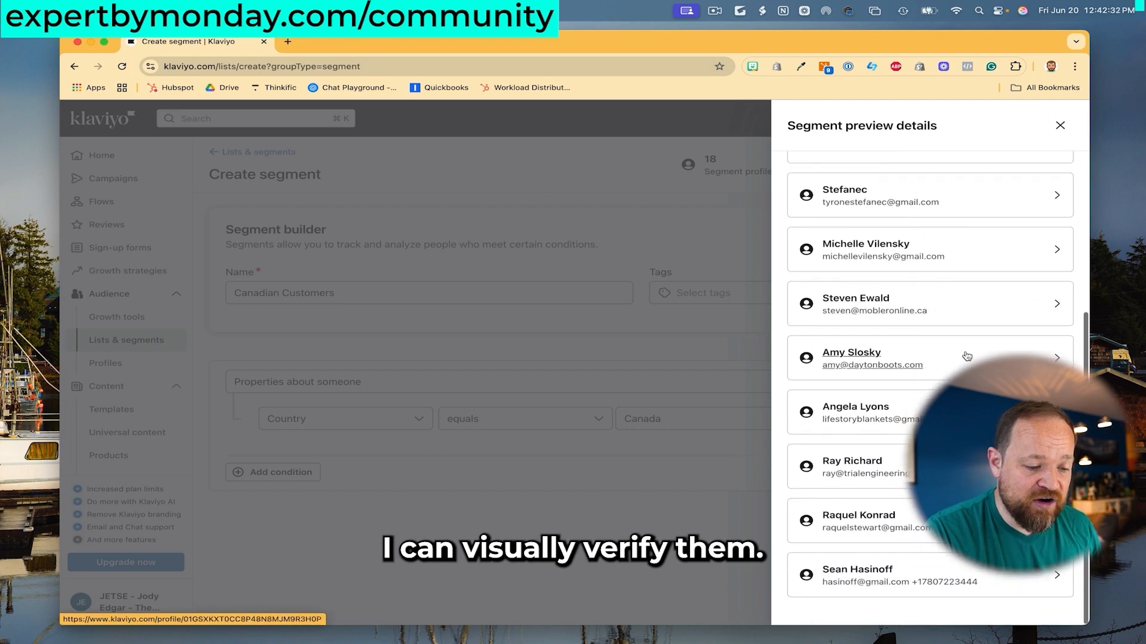
{"action": "scroll", "coordinate": [965, 355], "scroll_direction": "up", "scroll_amount": 5}
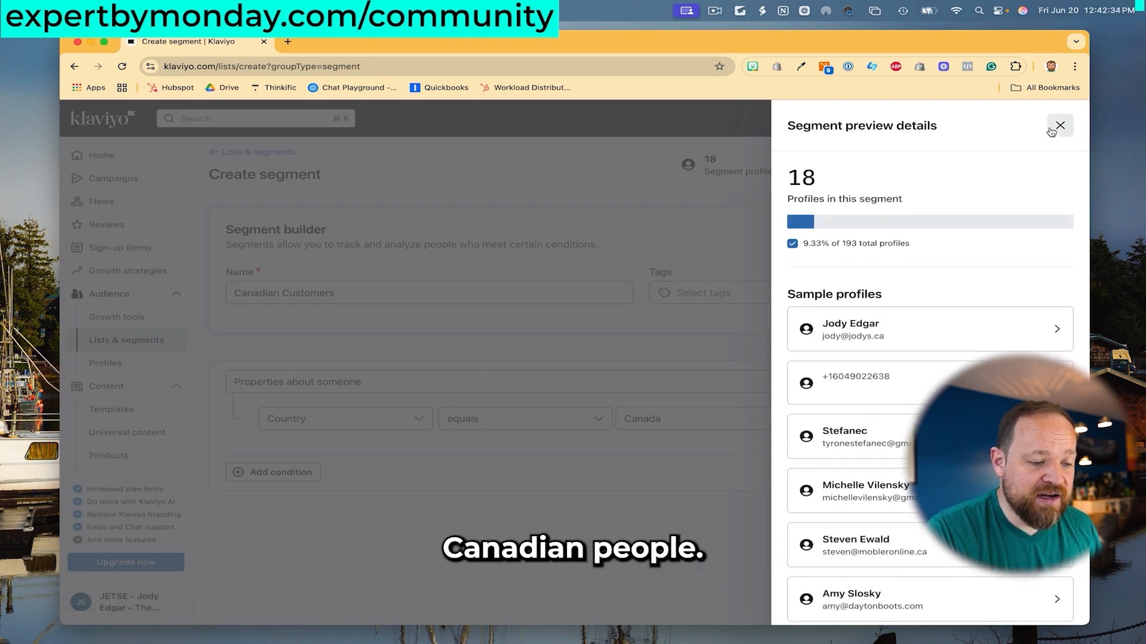
{"action": "left_click", "coordinate": [1059, 126]}
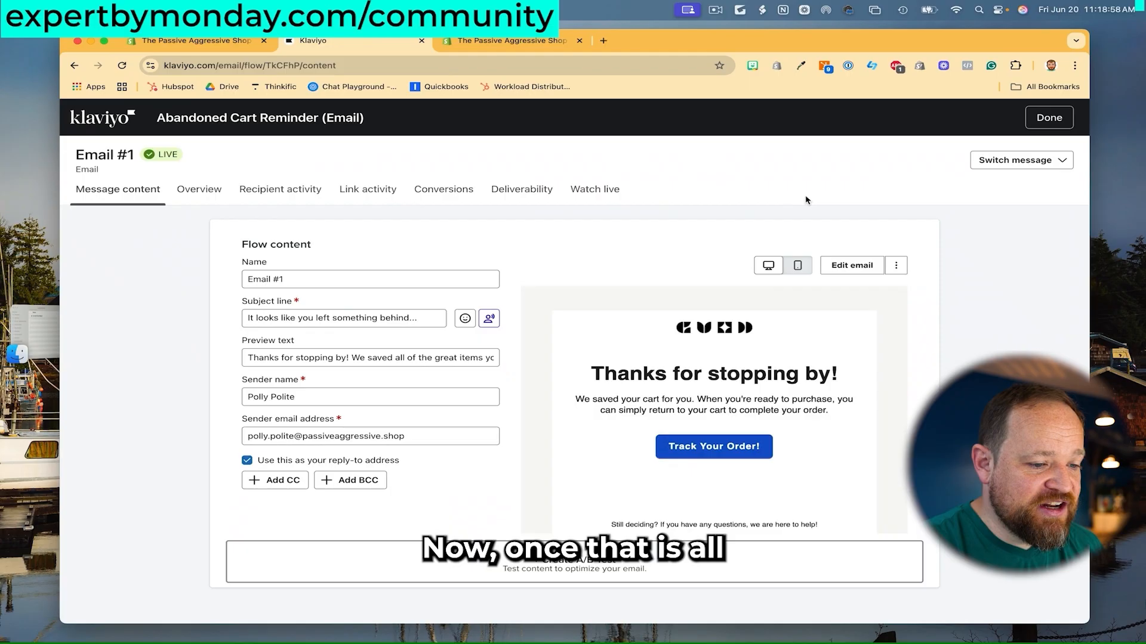
{"action": "left_click", "coordinate": [1048, 117]}
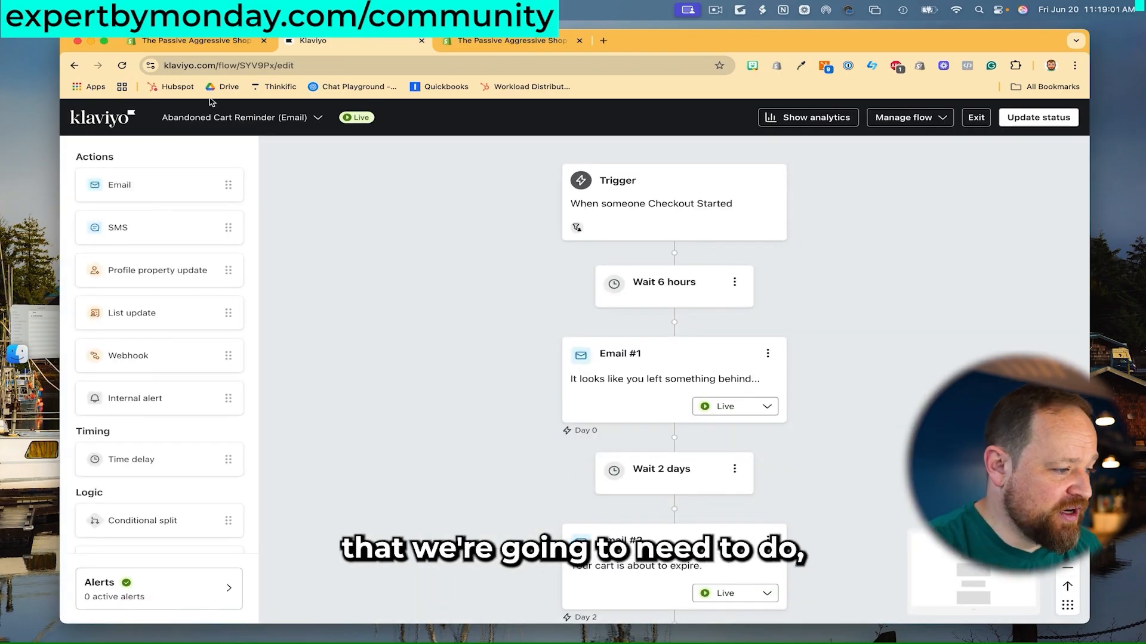
{"action": "left_click", "coordinate": [197, 40]}
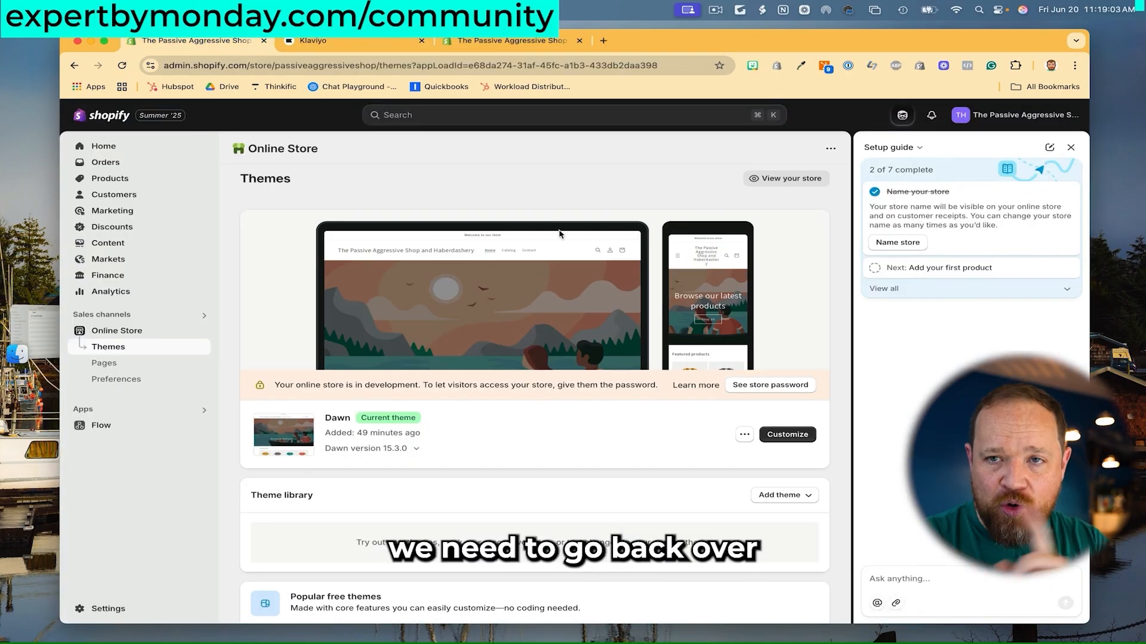
Go to Marketing > Automations in Shopify admin to find the Abandoned checkout emails automation.
{"action": "left_click", "coordinate": [160, 214]}
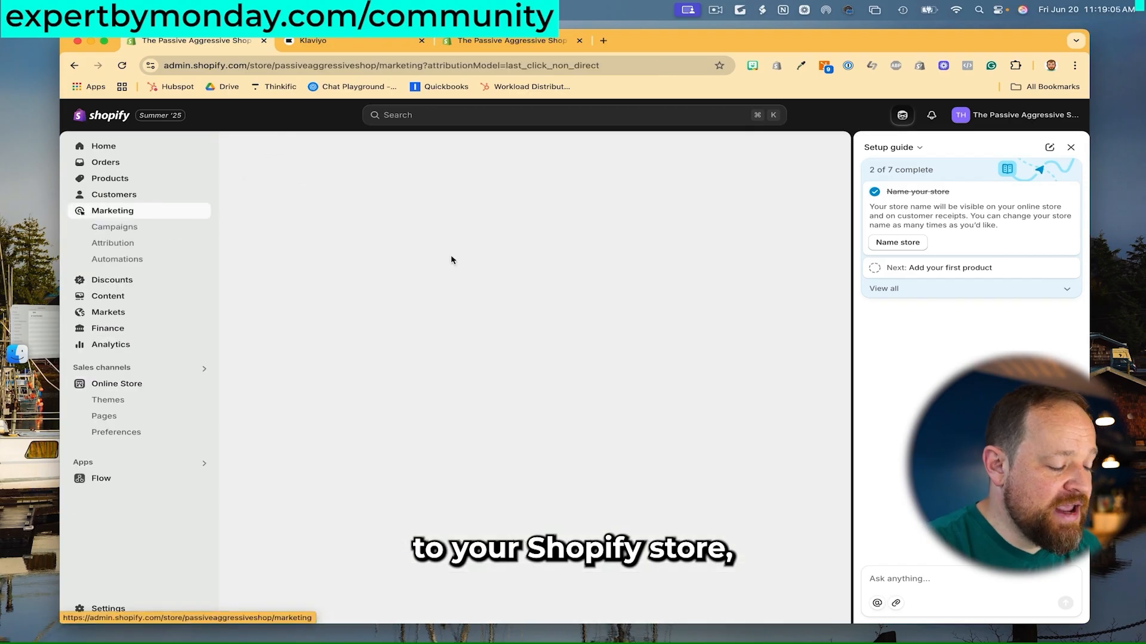
{"action": "scroll", "coordinate": [610, 300], "scroll_direction": "down", "scroll_amount": 3}
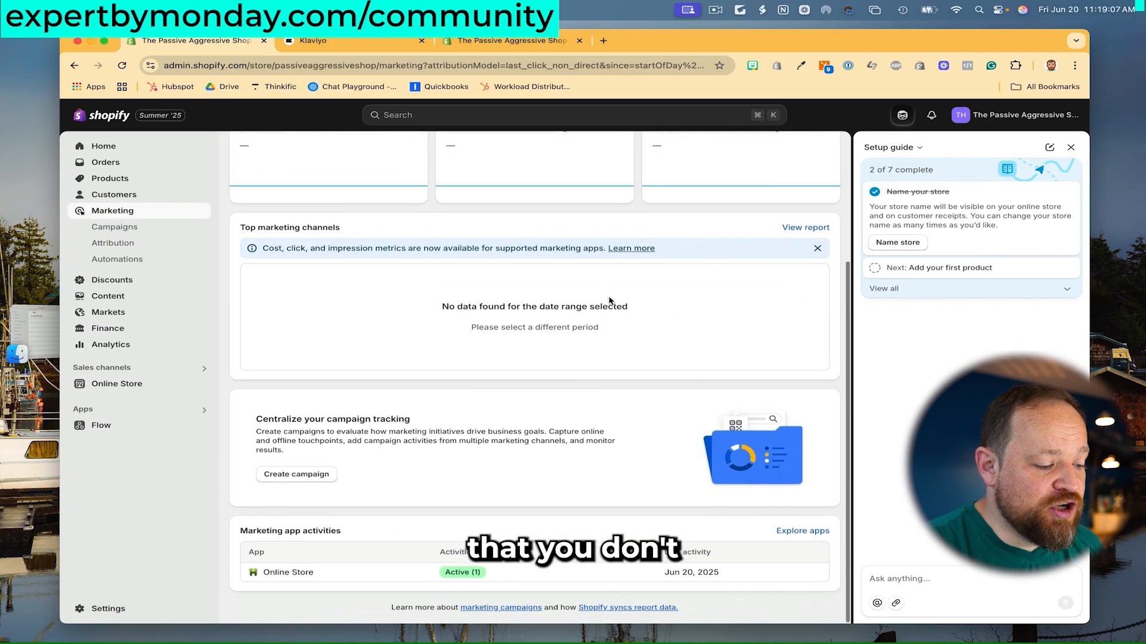
{"action": "scroll", "coordinate": [583, 445], "scroll_direction": "up", "scroll_amount": 3}
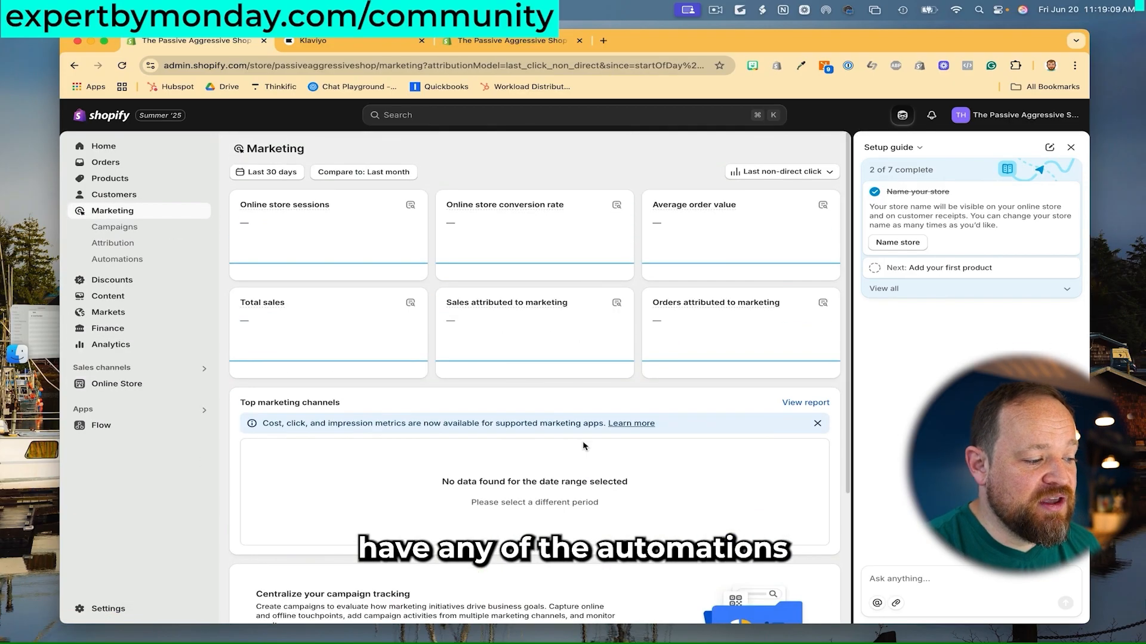
{"action": "left_click", "coordinate": [149, 260]}
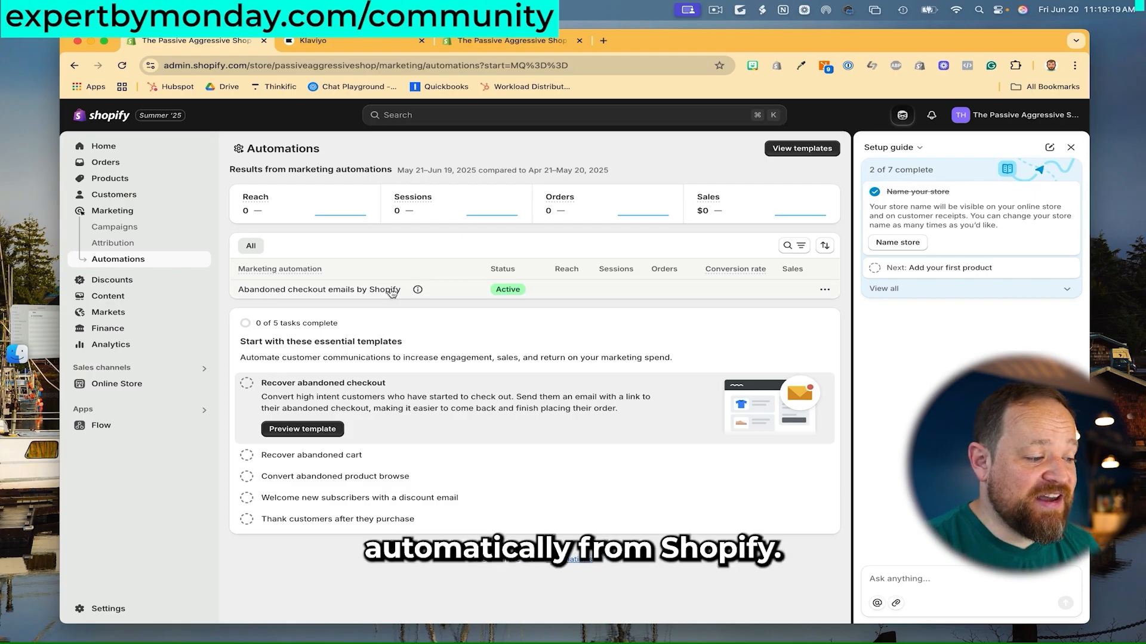
Uncheck 'Send abandoned checkout emails automatically' in the automation's settings and save the change.
{"action": "left_click", "coordinate": [824, 292]}
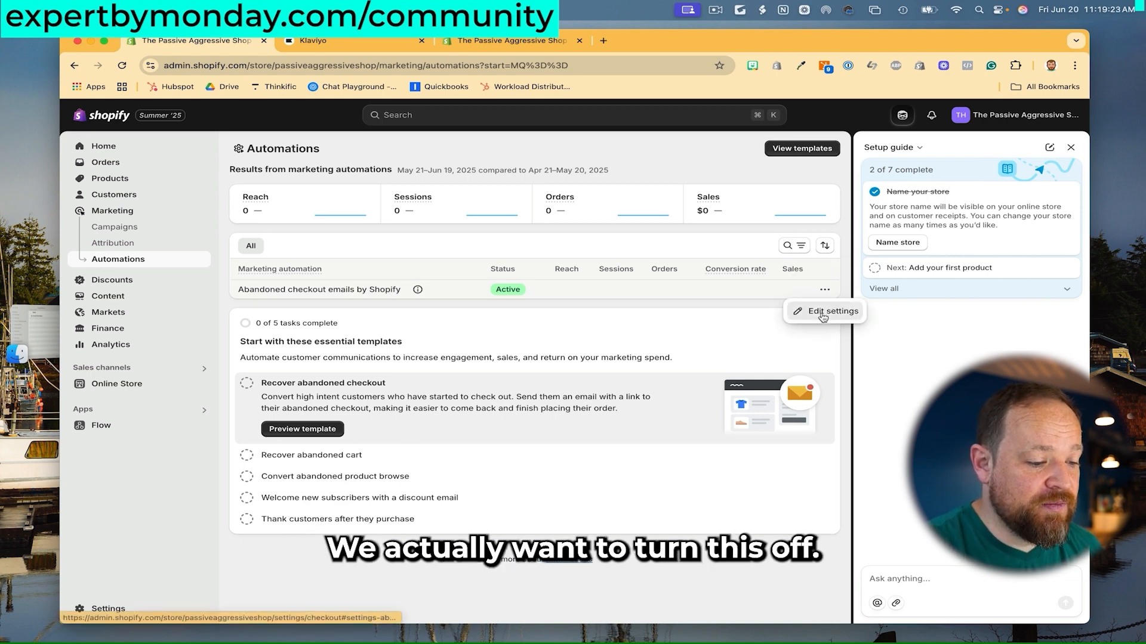
{"action": "left_click", "coordinate": [802, 310]}
{"action": "scroll", "coordinate": [627, 344], "scroll_direction": "down", "scroll_amount": 5}
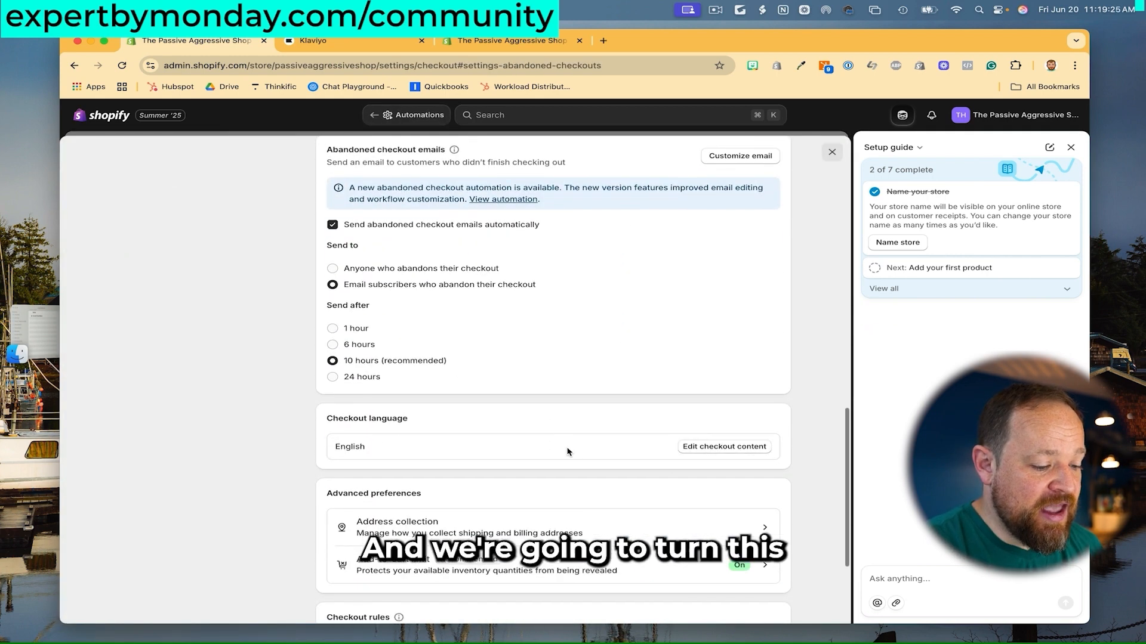
{"action": "scroll", "coordinate": [567, 450], "scroll_direction": "down", "scroll_amount": 5}
{"action": "scroll", "coordinate": [671, 505], "scroll_direction": "up", "scroll_amount": 15}
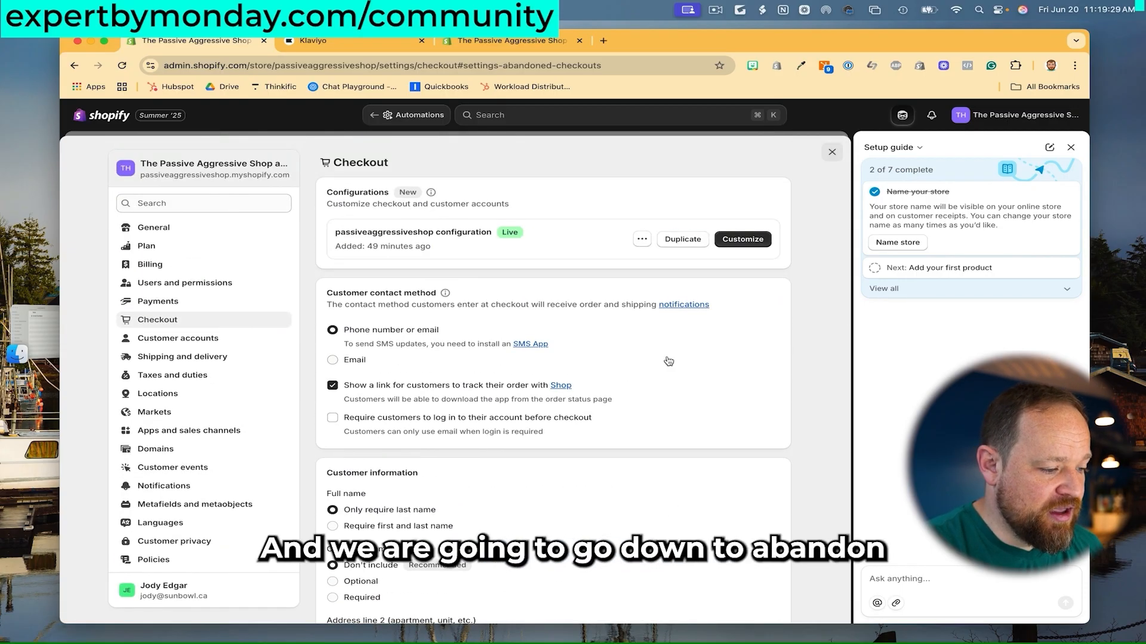
{"action": "scroll", "coordinate": [668, 360], "scroll_direction": "down", "scroll_amount": 8}
{"action": "scroll", "coordinate": [668, 360], "scroll_direction": "down", "scroll_amount": 3}
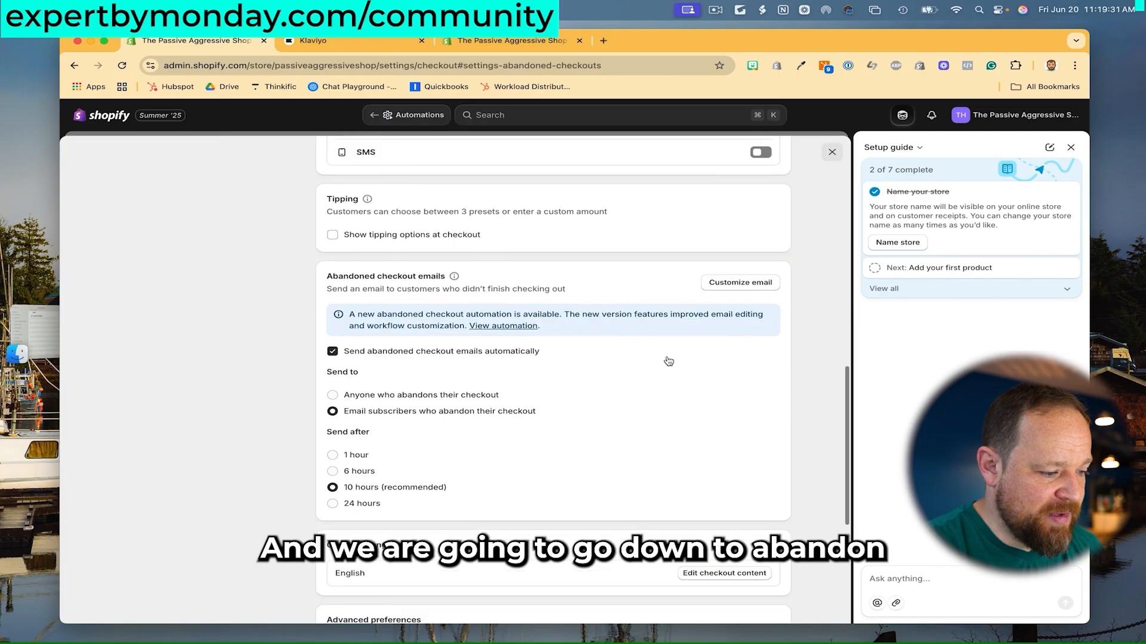
{"action": "left_click", "coordinate": [332, 352]}
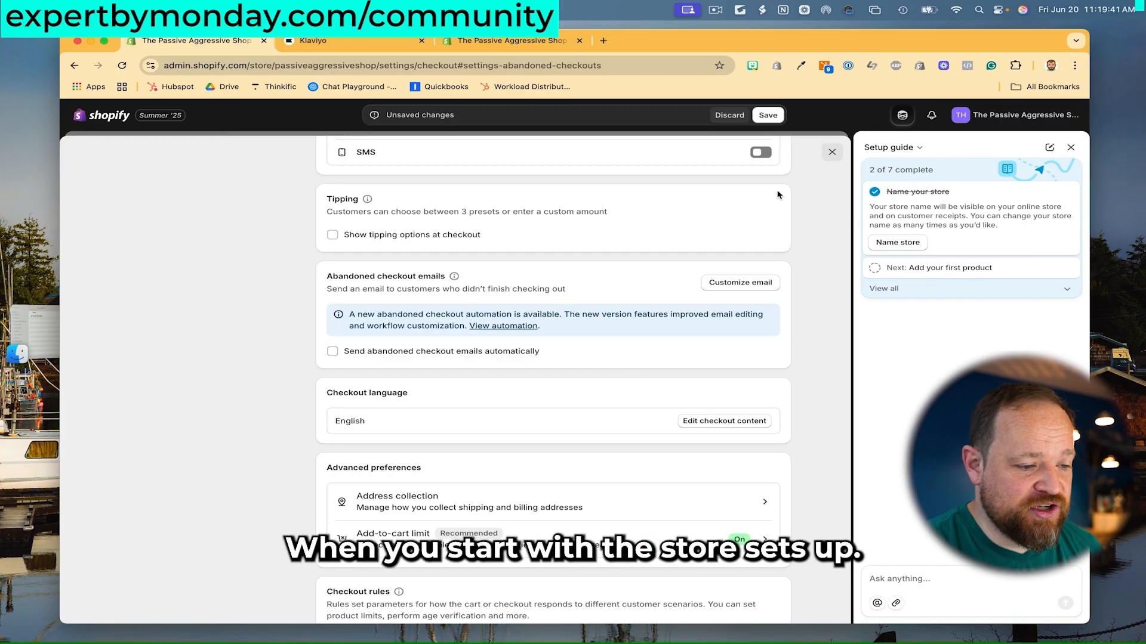
{"action": "scroll", "coordinate": [789, 378], "scroll_direction": "down", "scroll_amount": 3}
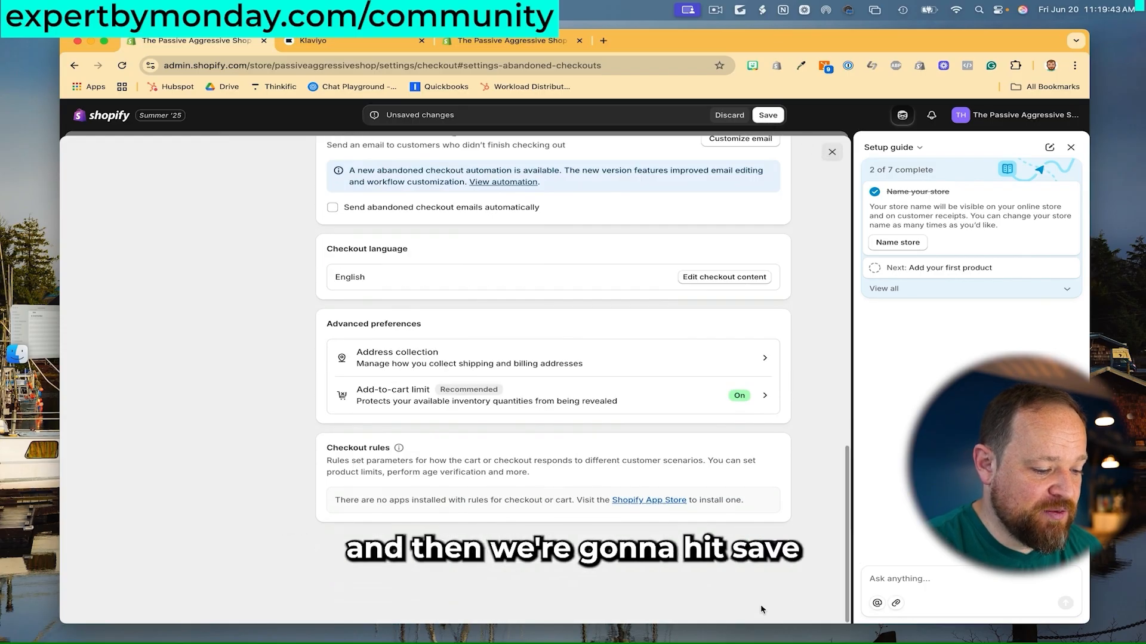
{"action": "left_click", "coordinate": [773, 548]}
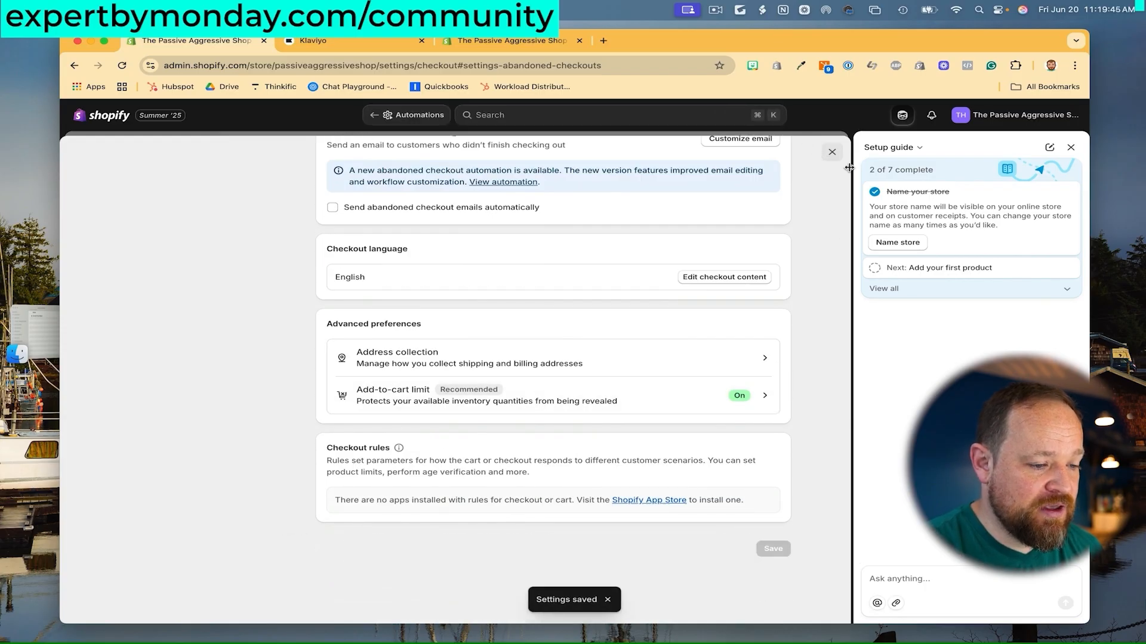
{"action": "left_click", "coordinate": [831, 152]}
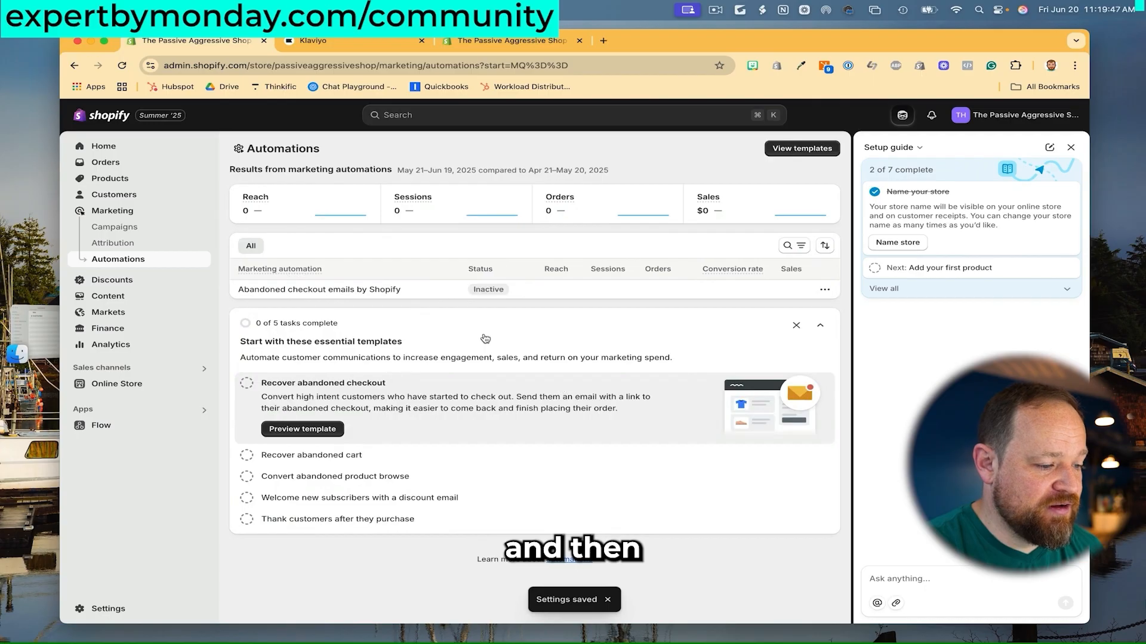